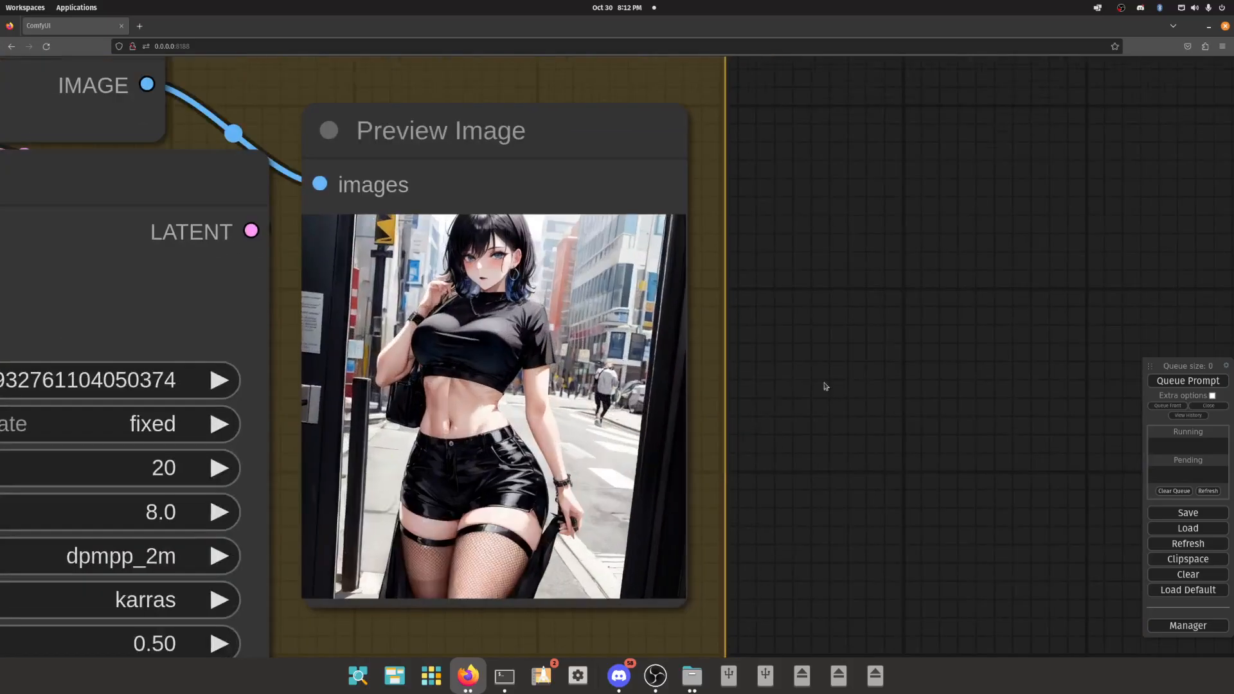
- Move the HiRes Fix preview image node out of its group and place it beside the base image preview above
{"action": "left_click_drag", "start_coordinate": [288, 297], "coordinate": [553, 200]}
{"action": "left_click_drag", "start_coordinate": [598, 309], "coordinate": [588, 199]}
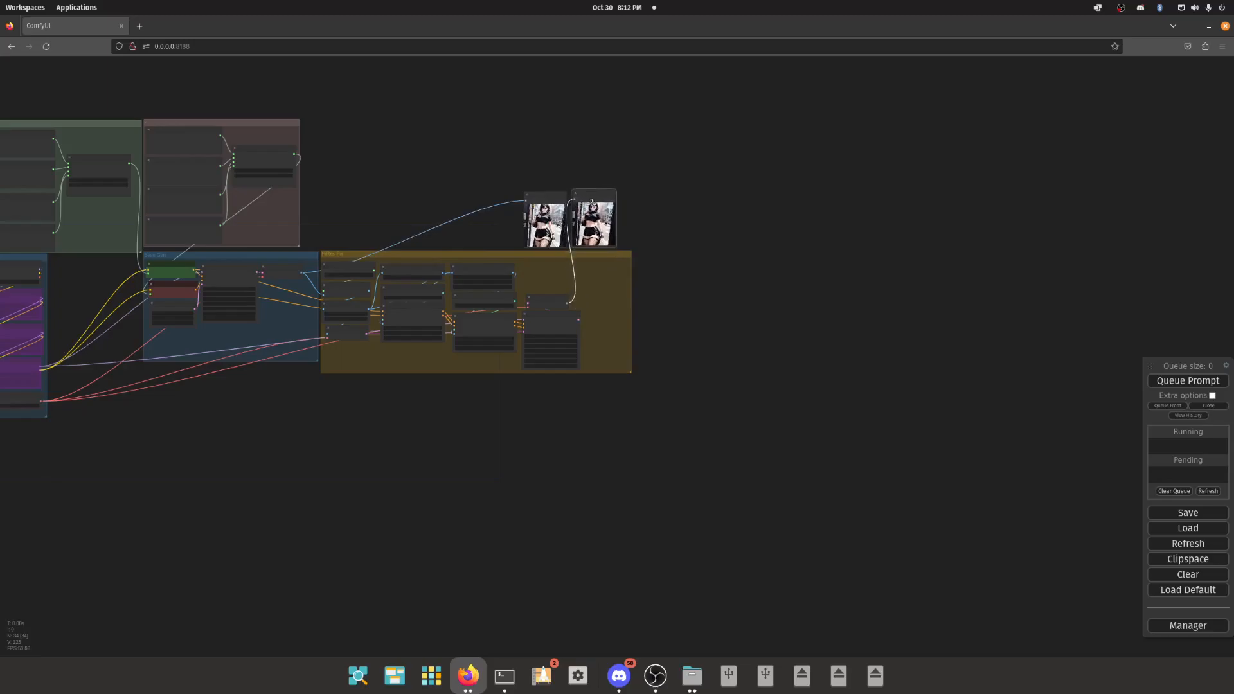
{"action": "scroll", "coordinate": [588, 199], "scroll_direction": "up", "scroll_amount": 10}
{"action": "scroll", "coordinate": [601, 224], "scroll_direction": "down", "scroll_amount": 5}
{"action": "left_click_drag", "start_coordinate": [744, 202], "coordinate": [739, 237]}
{"action": "left_click_drag", "start_coordinate": [534, 156], "coordinate": [527, 164]}
{"action": "scroll", "coordinate": [527, 165], "scroll_direction": "down", "scroll_amount": 7}
{"action": "left_click_drag", "start_coordinate": [400, 161], "coordinate": [504, 185]}
{"action": "left_click", "coordinate": [526, 190]}
{"action": "left_click", "coordinate": [614, 193]}
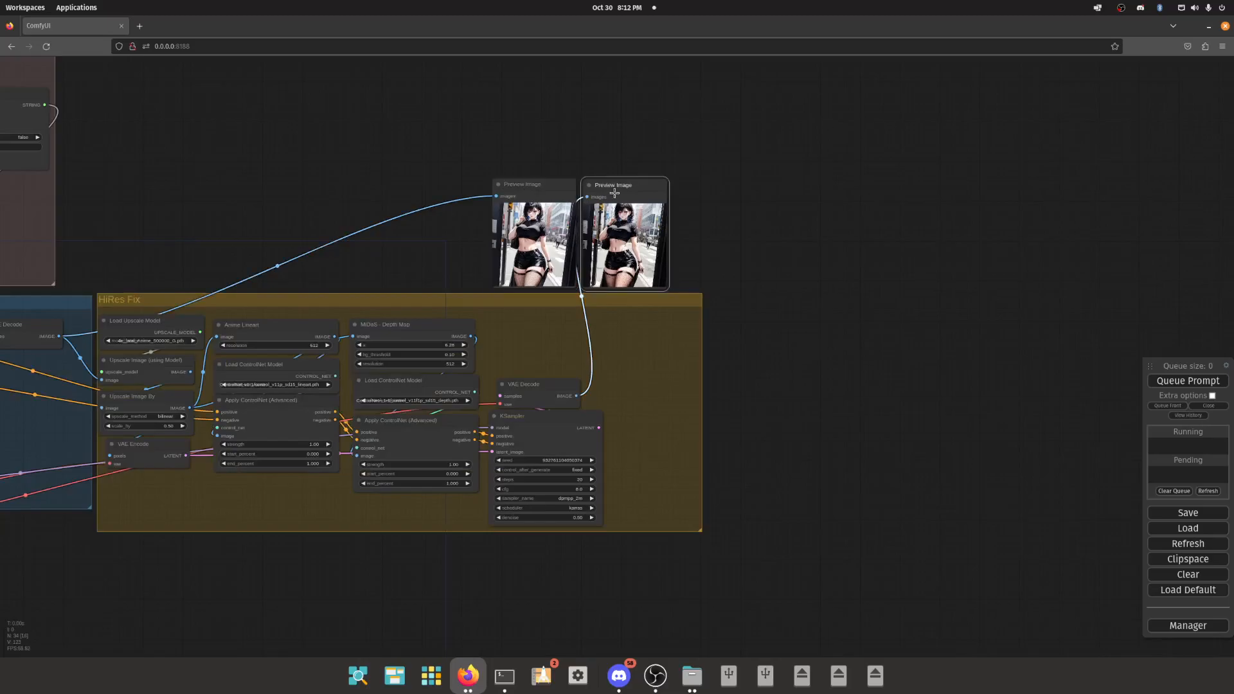
- Compare the two preview images up close, examining the face detail in the HiRes Fix result
{"action": "scroll", "coordinate": [603, 210], "scroll_direction": "up", "scroll_amount": 20}
{"action": "scroll", "coordinate": [467, 221], "scroll_direction": "down", "scroll_amount": 8}
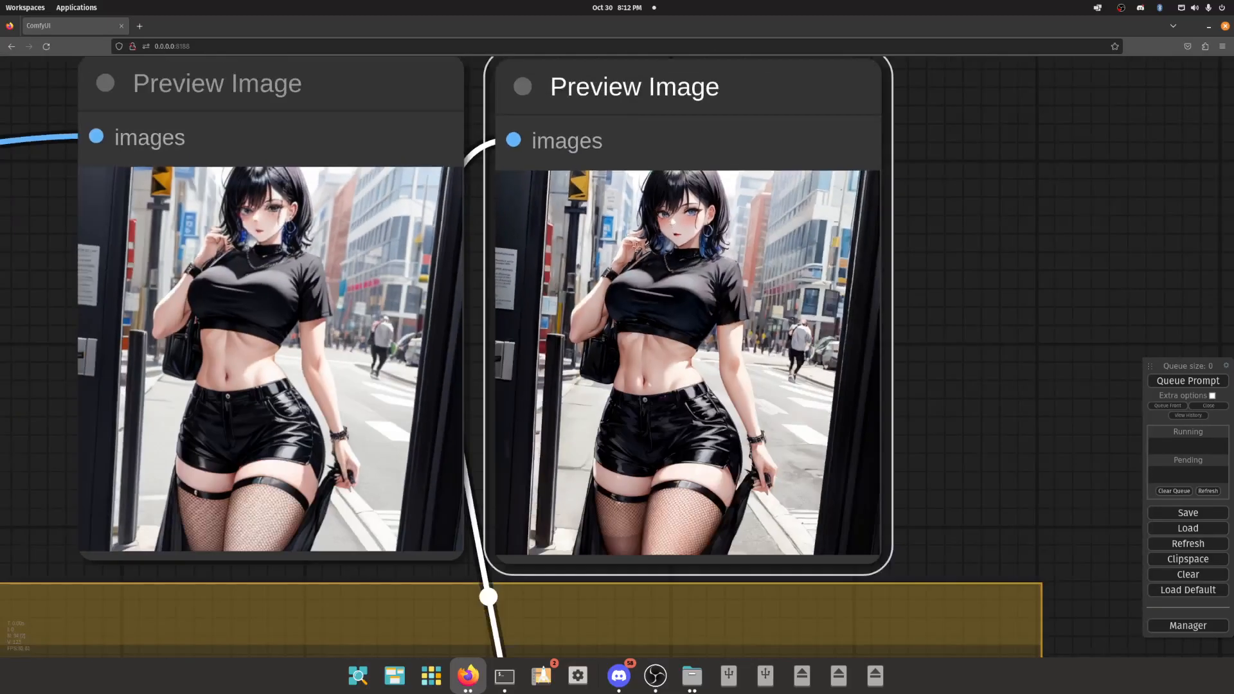
{"action": "scroll", "coordinate": [720, 293], "scroll_direction": "down", "scroll_amount": 10}
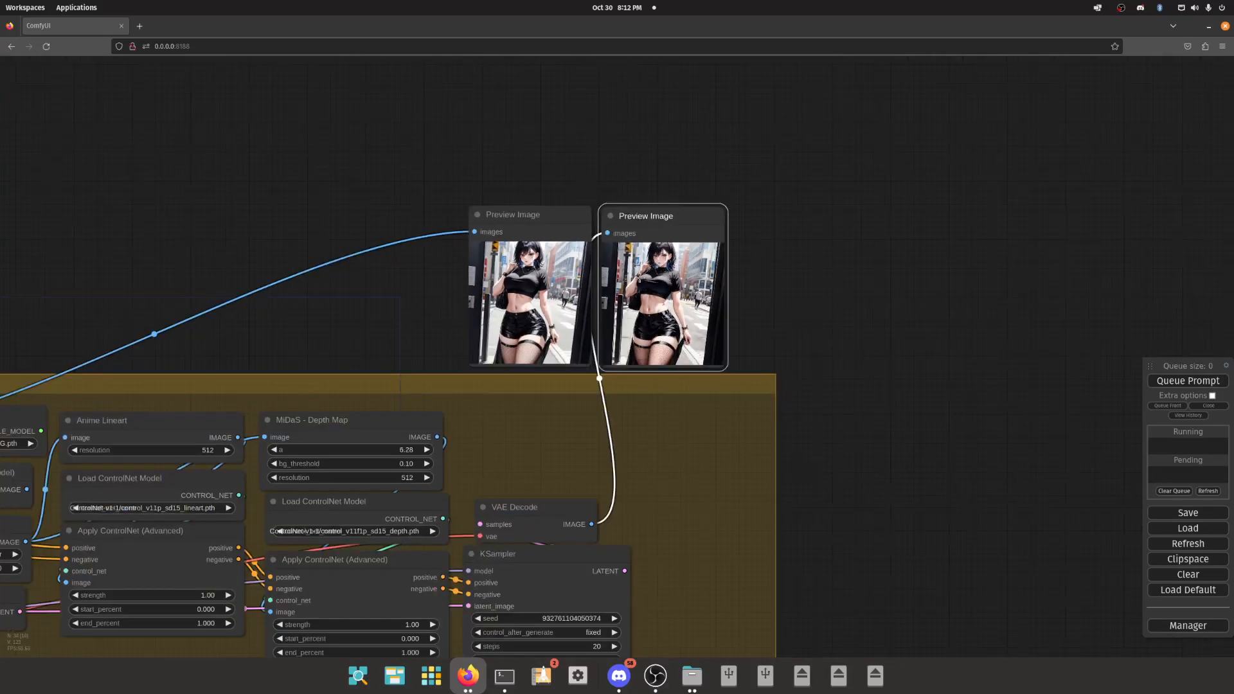
{"action": "scroll", "coordinate": [623, 252], "scroll_direction": "up", "scroll_amount": 10}
{"action": "scroll", "coordinate": [726, 308], "scroll_direction": "down", "scroll_amount": 5}
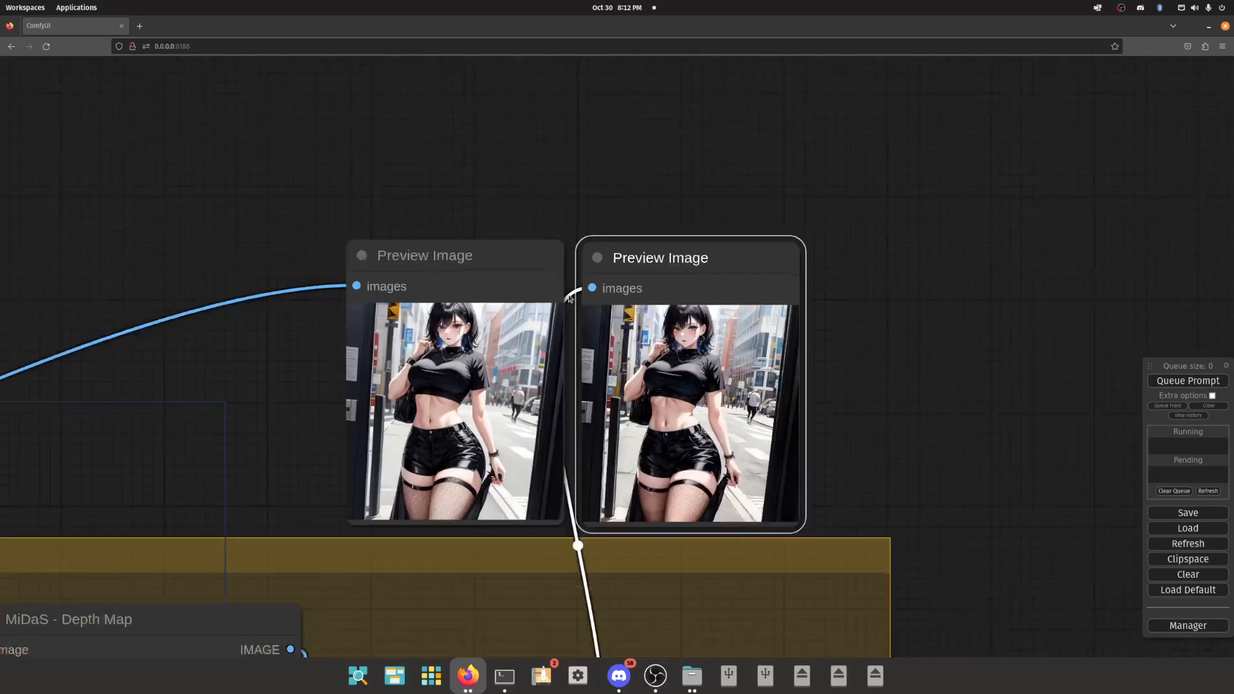
{"action": "scroll", "coordinate": [635, 264], "scroll_direction": "up", "scroll_amount": 8}
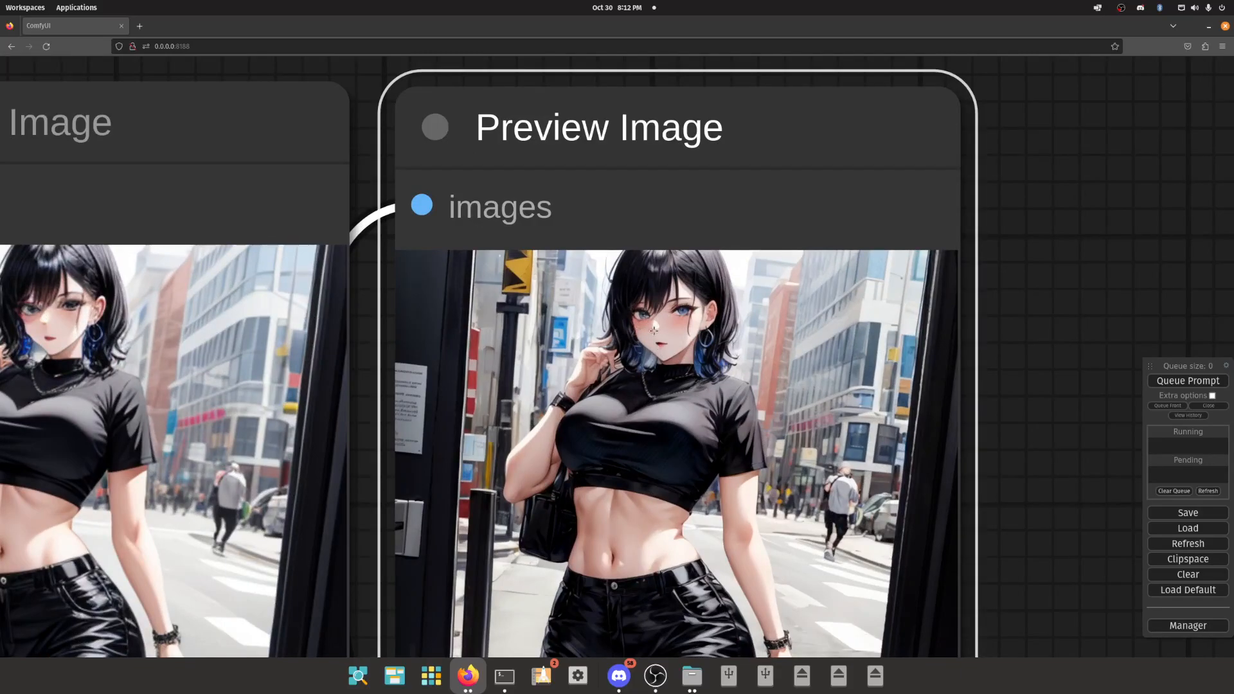
{"action": "scroll", "coordinate": [655, 334], "scroll_direction": "up", "scroll_amount": 3}
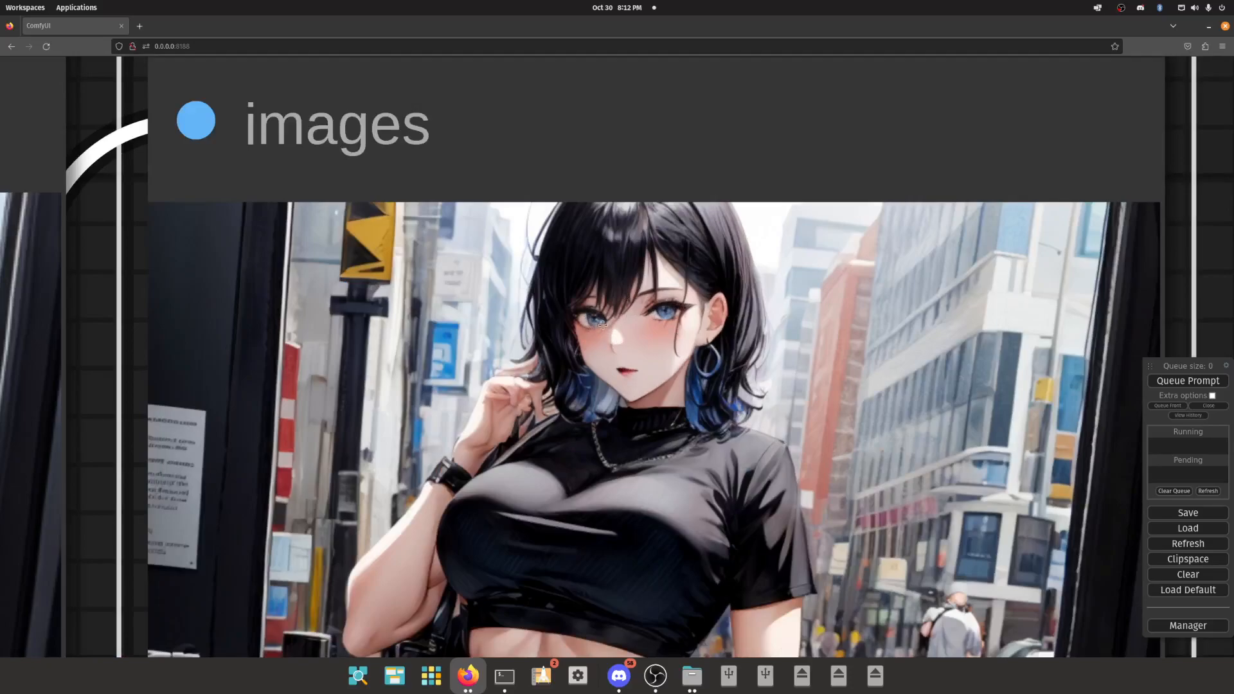
{"action": "scroll", "coordinate": [649, 309], "scroll_direction": "down", "scroll_amount": 5}
{"action": "scroll", "coordinate": [552, 297], "scroll_direction": "up", "scroll_amount": 5}
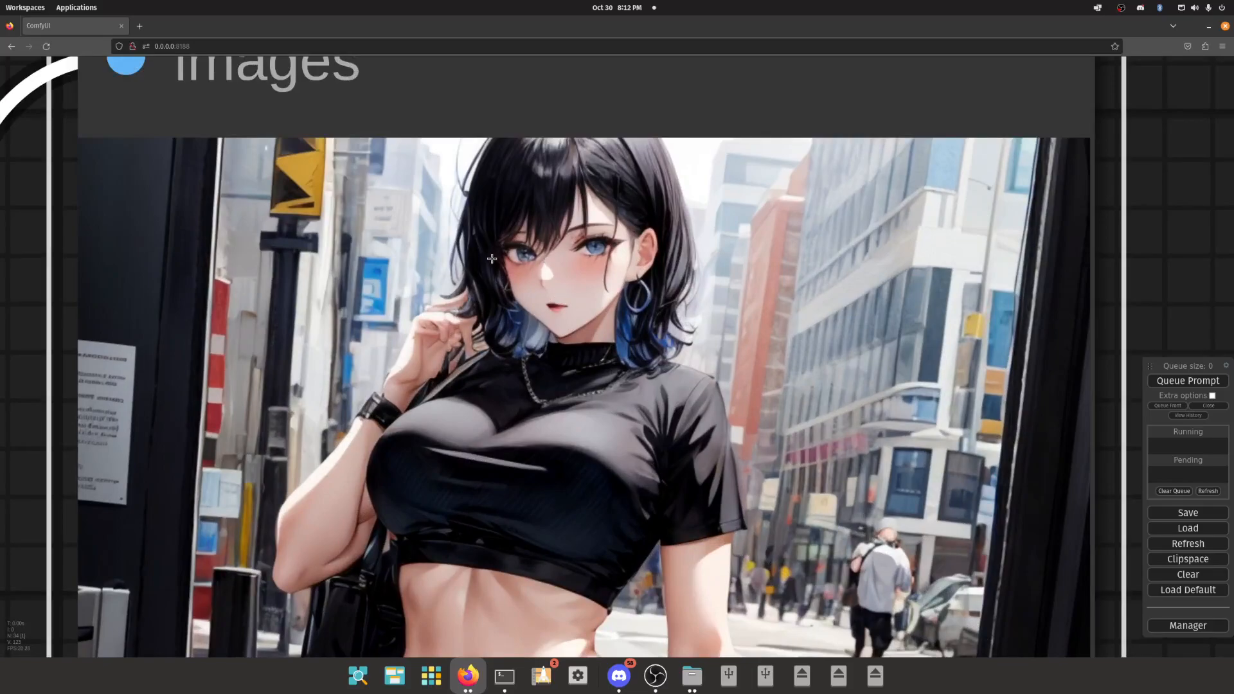
{"action": "scroll", "coordinate": [547, 300], "scroll_direction": "down", "scroll_amount": 3}
{"action": "scroll", "coordinate": [619, 360], "scroll_direction": "down", "scroll_amount": 5}
- Add an ImpactPack FaceDetailer node beyond the HiRes Fix group and connect the HiRes VAE Decode image output to its image input
{"action": "right_click", "coordinate": [616, 329]}
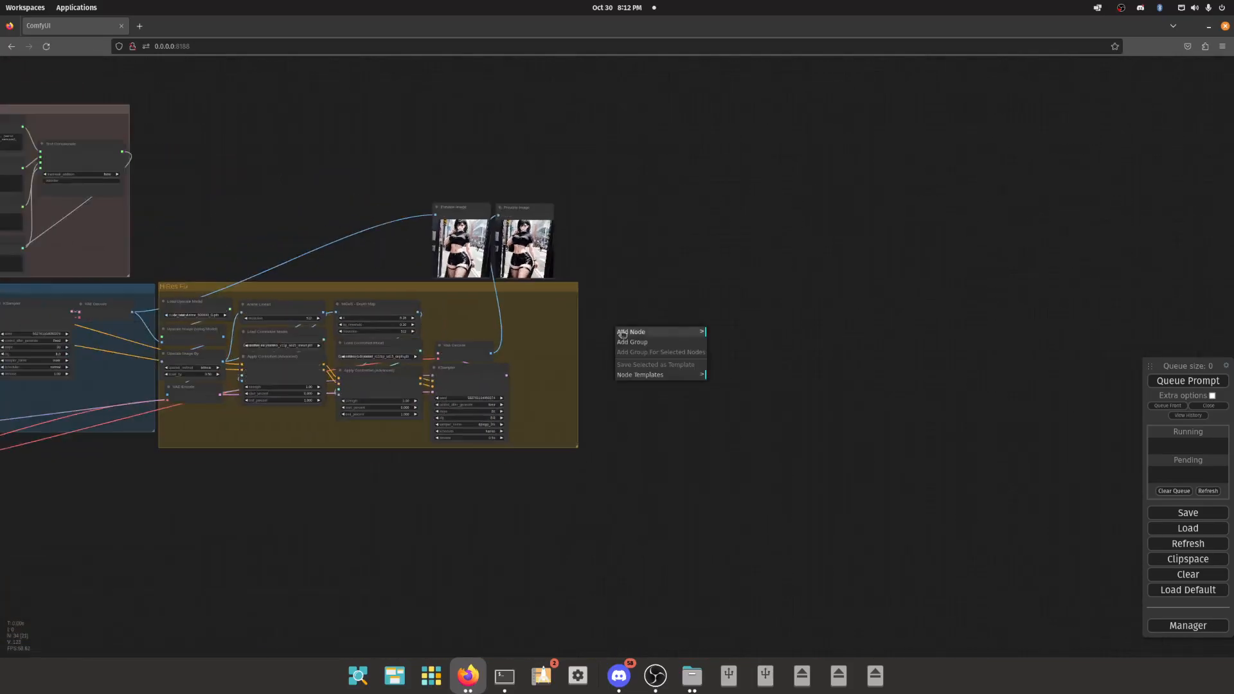
{"action": "left_click", "coordinate": [636, 332]}
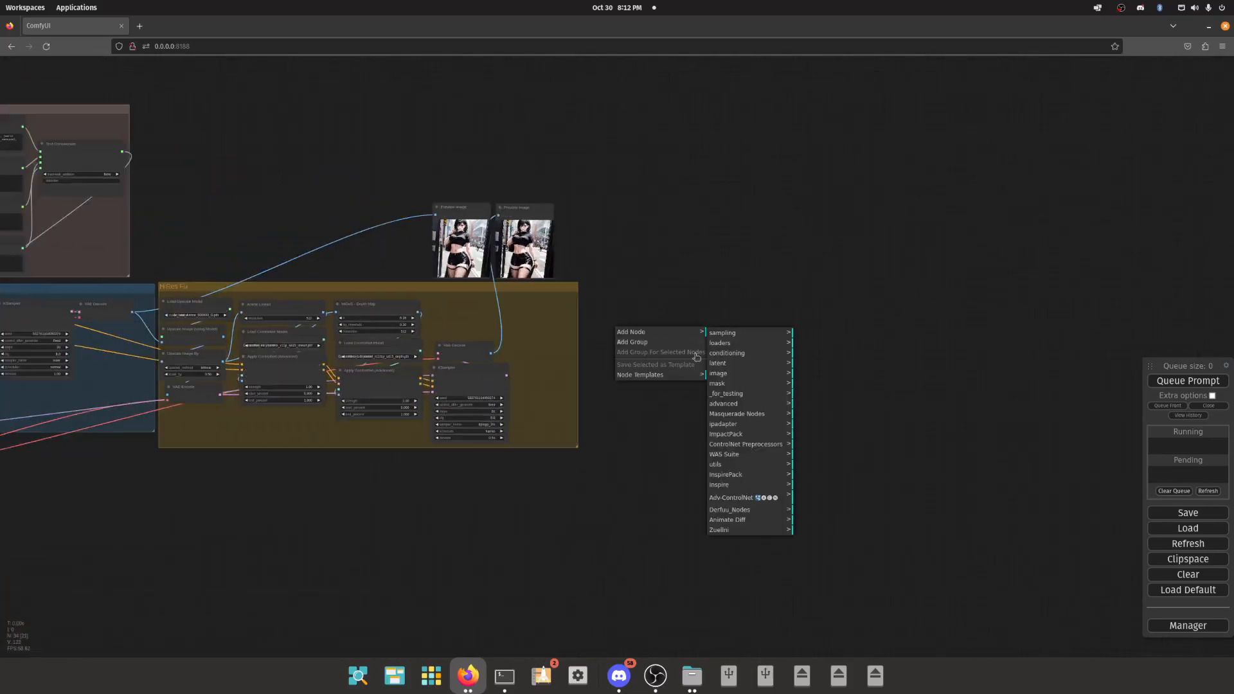
{"action": "left_click", "coordinate": [750, 434]}
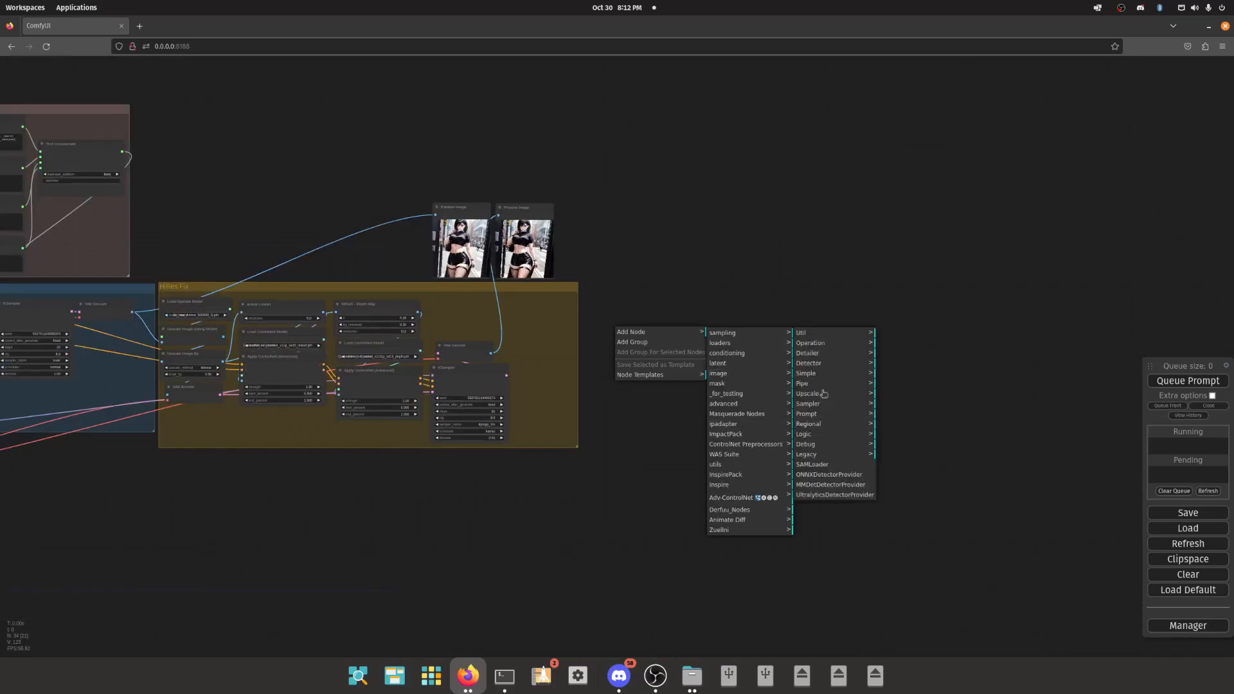
{"action": "left_click", "coordinate": [806, 373]}
{"action": "left_click", "coordinate": [898, 334]}
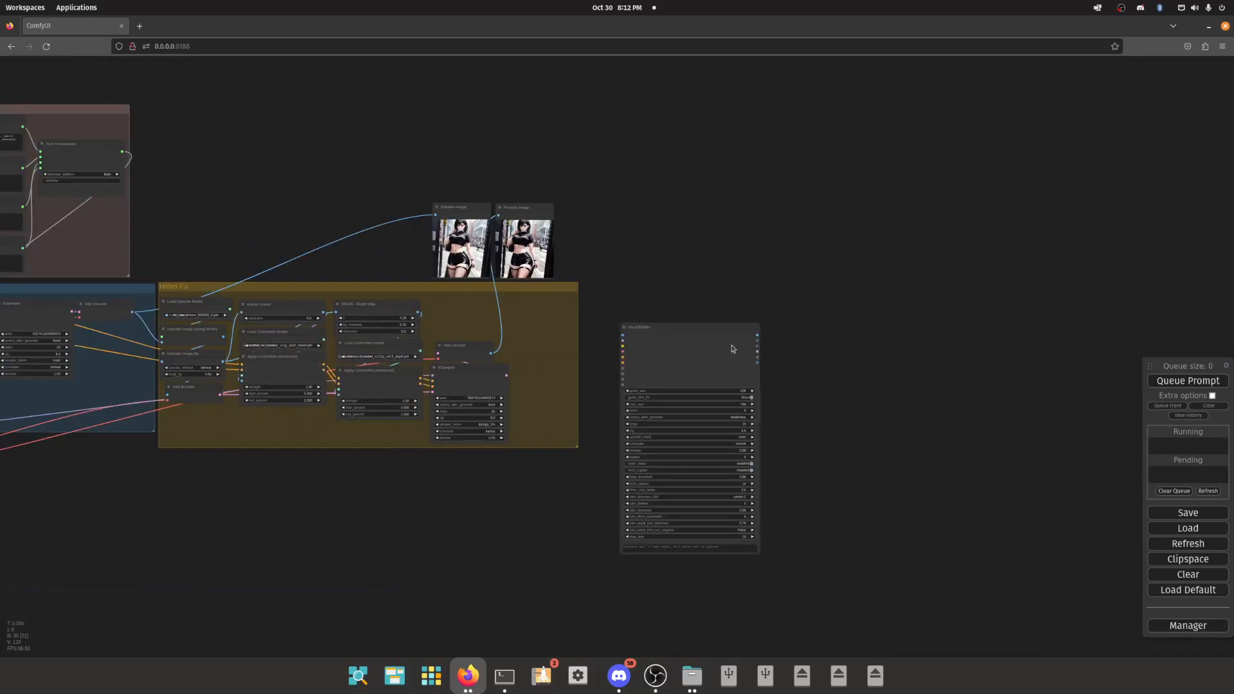
{"action": "left_click_drag", "start_coordinate": [691, 350], "coordinate": [712, 323]}
{"action": "left_click_drag", "start_coordinate": [491, 354], "coordinate": [660, 320]}
{"action": "scroll", "coordinate": [660, 319], "scroll_direction": "up", "scroll_amount": 5}
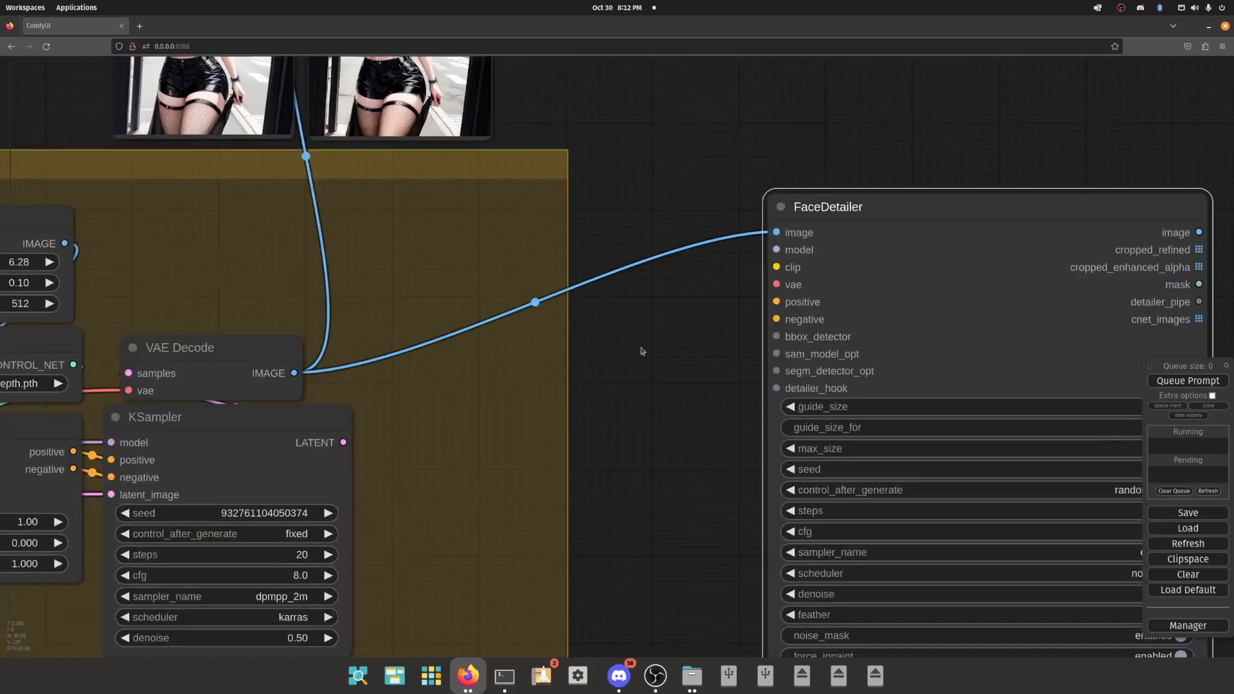
- Examine how conditioning passes through the two Apply ControlNet nodes in the HiRes Fix group
{"action": "scroll", "coordinate": [615, 295], "scroll_direction": "down", "scroll_amount": 5}
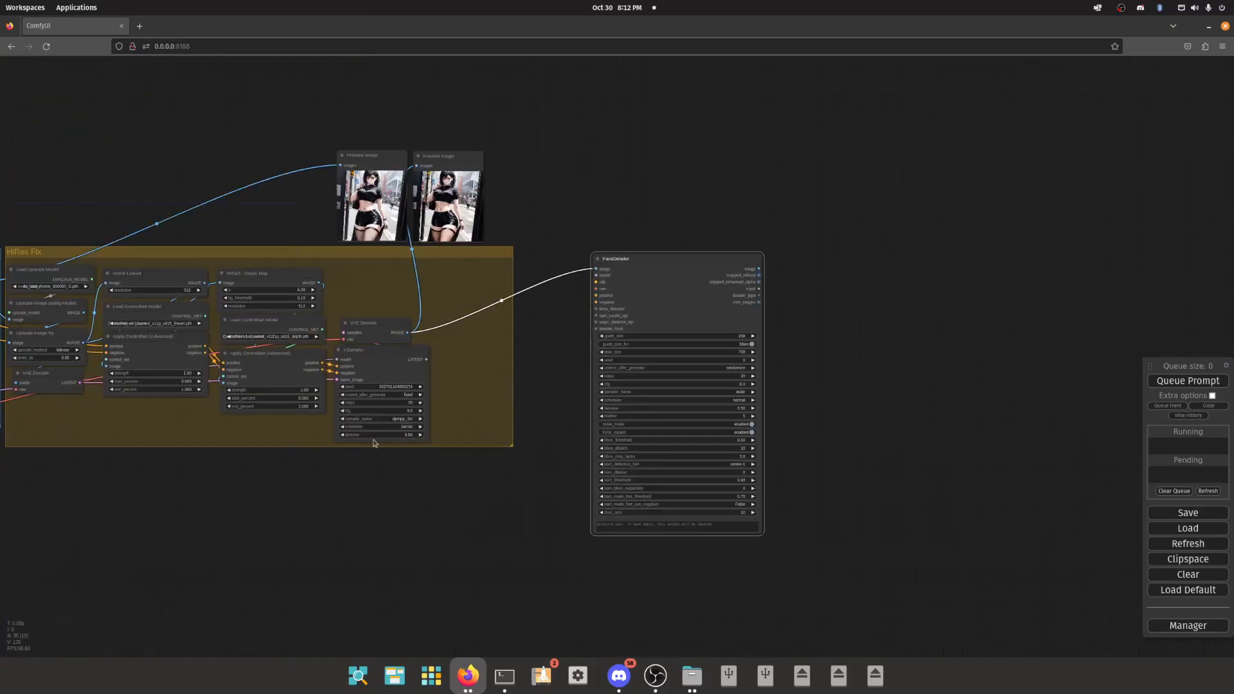
{"action": "left_click", "coordinate": [208, 368]}
{"action": "left_click", "coordinate": [253, 362]}
{"action": "left_click", "coordinate": [168, 353]}
{"action": "left_click", "coordinate": [248, 365]}
{"action": "left_click", "coordinate": [174, 353]}
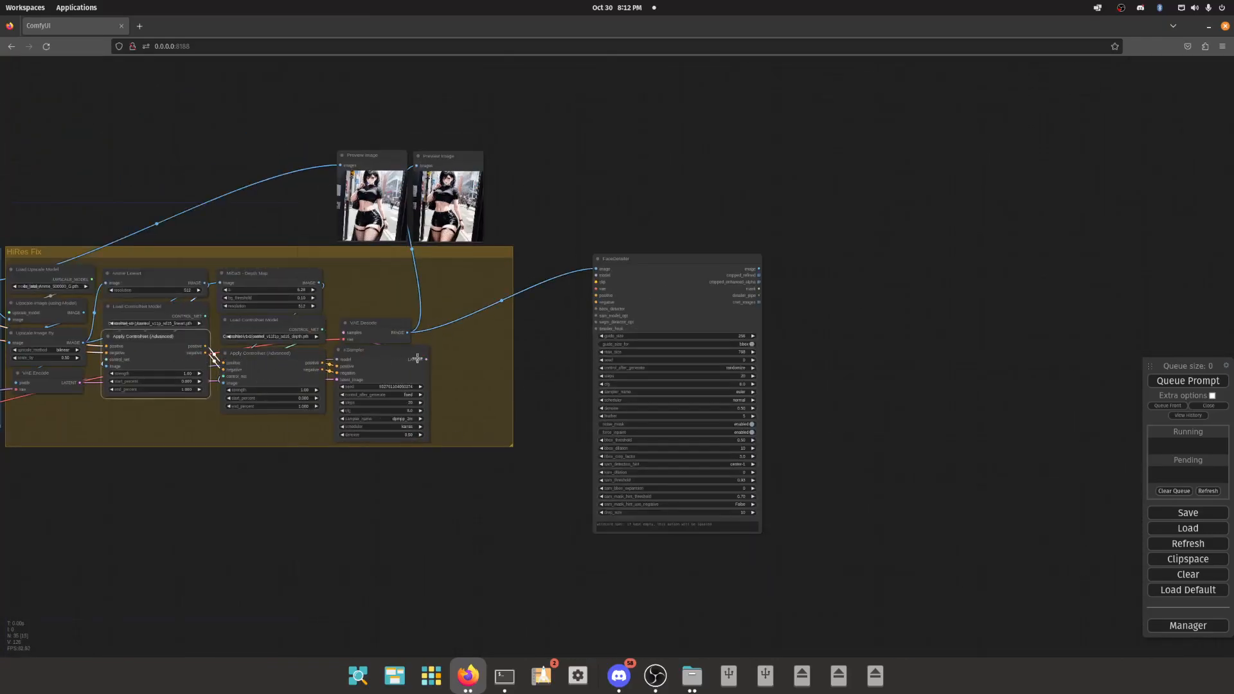
{"action": "left_click", "coordinate": [563, 323]}
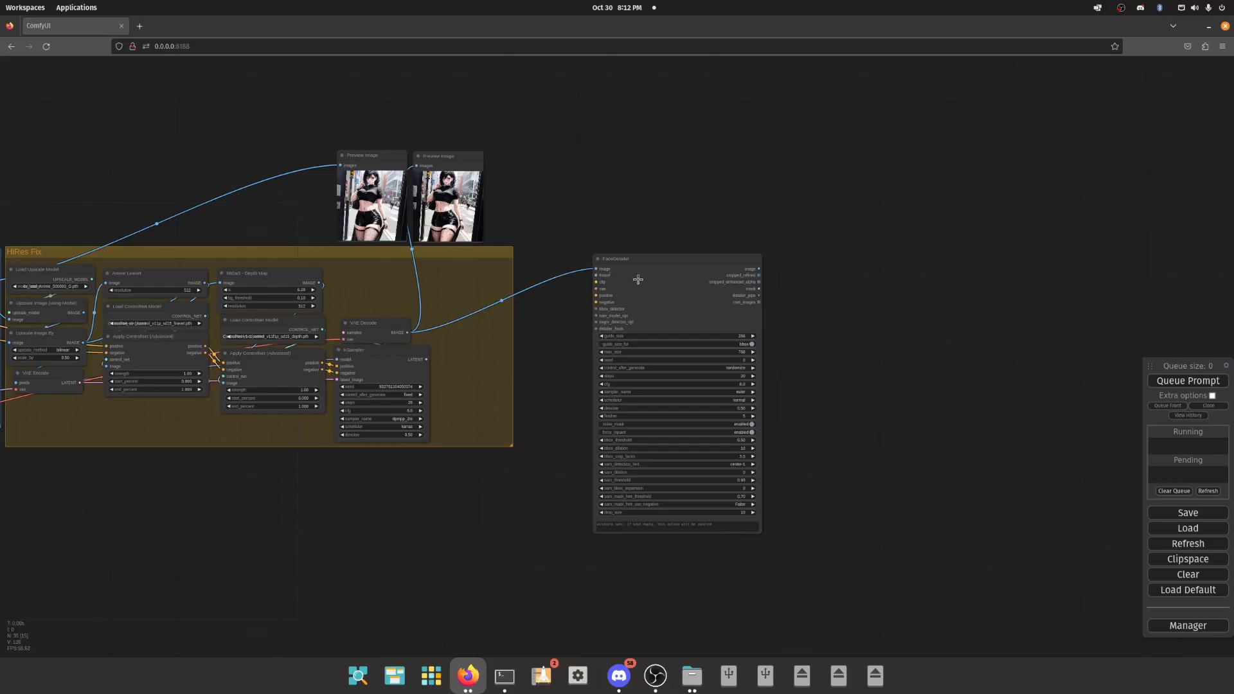
- Connect the Load VAE output to the FaceDetailer's vae input
{"action": "left_click_drag", "start_coordinate": [637, 279], "coordinate": [703, 260]}
{"action": "scroll", "coordinate": [656, 282], "scroll_direction": "up", "scroll_amount": 11}
{"action": "left_click_drag", "start_coordinate": [636, 281], "coordinate": [538, 329]}
{"action": "left_click", "coordinate": [594, 275]}
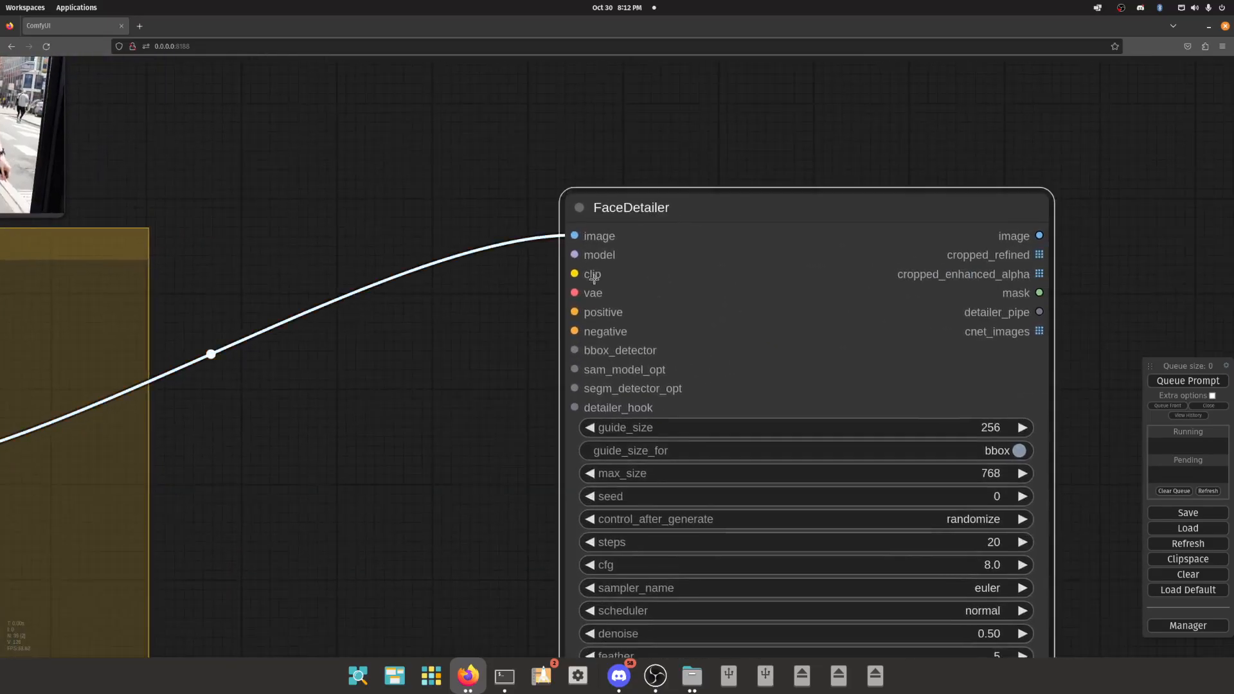
{"action": "scroll", "coordinate": [594, 297], "scroll_direction": "down", "scroll_amount": 12}
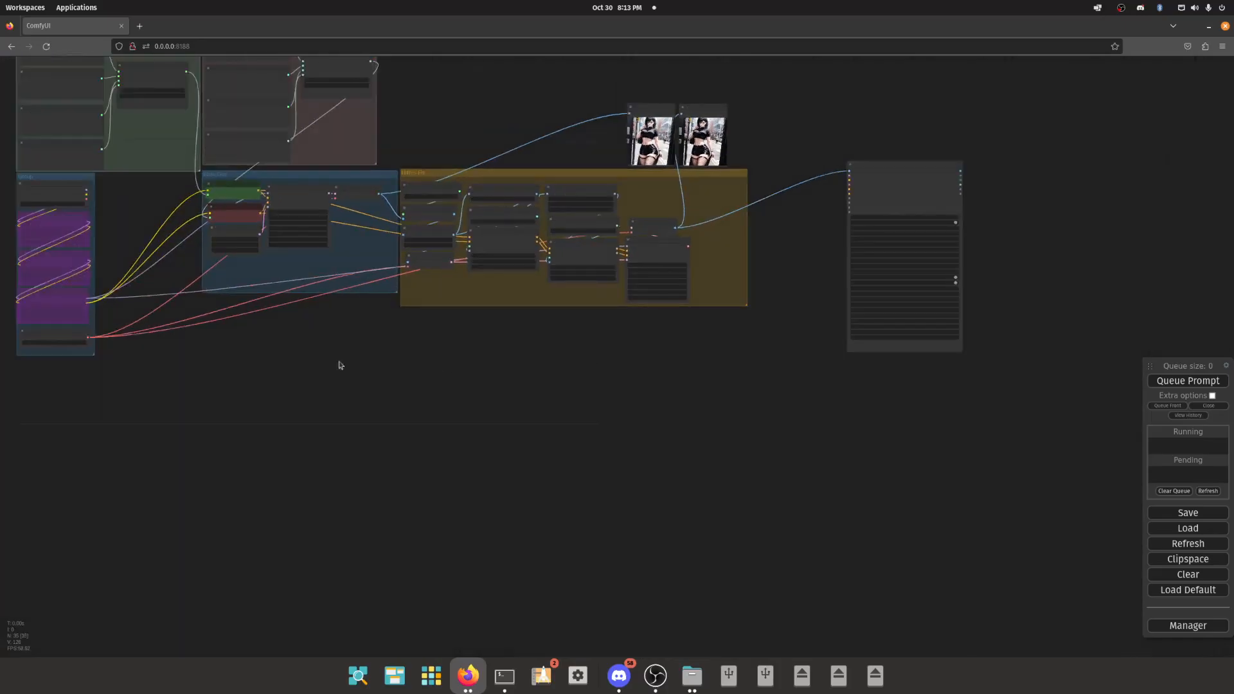
{"action": "left_click_drag", "start_coordinate": [89, 338], "coordinate": [899, 187]}
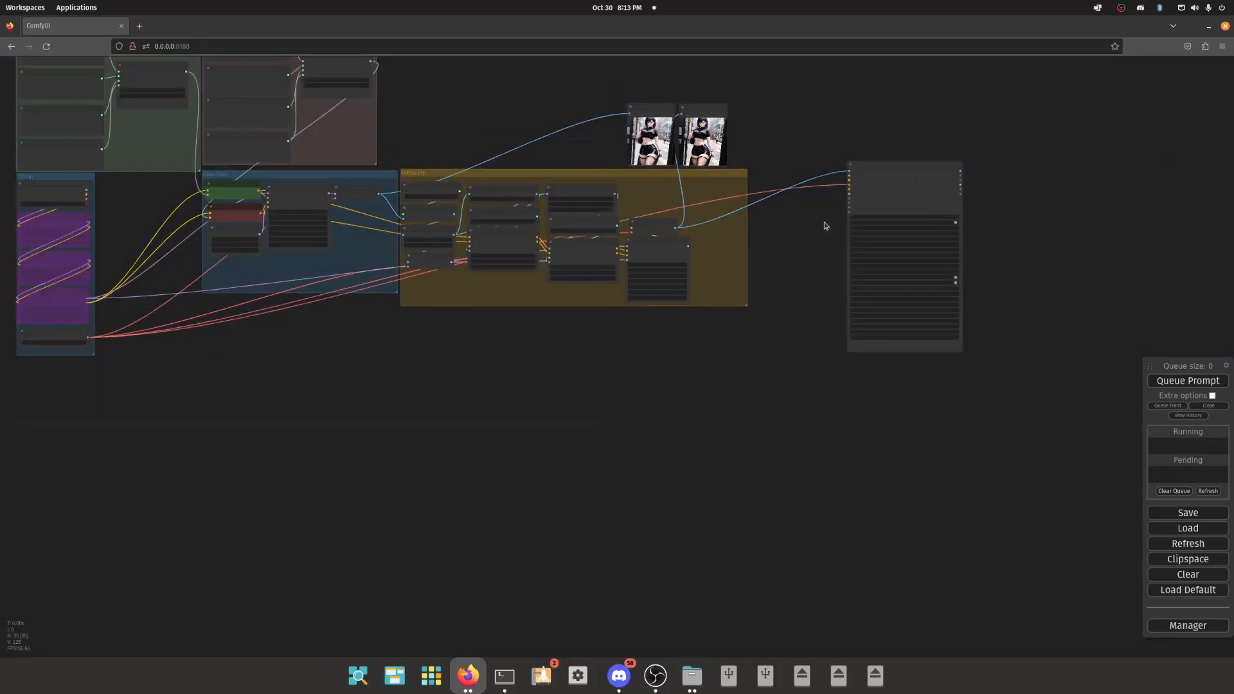
{"action": "left_click_drag", "start_coordinate": [823, 225], "coordinate": [744, 244]}
{"action": "scroll", "coordinate": [744, 244], "scroll_direction": "up", "scroll_amount": 15}
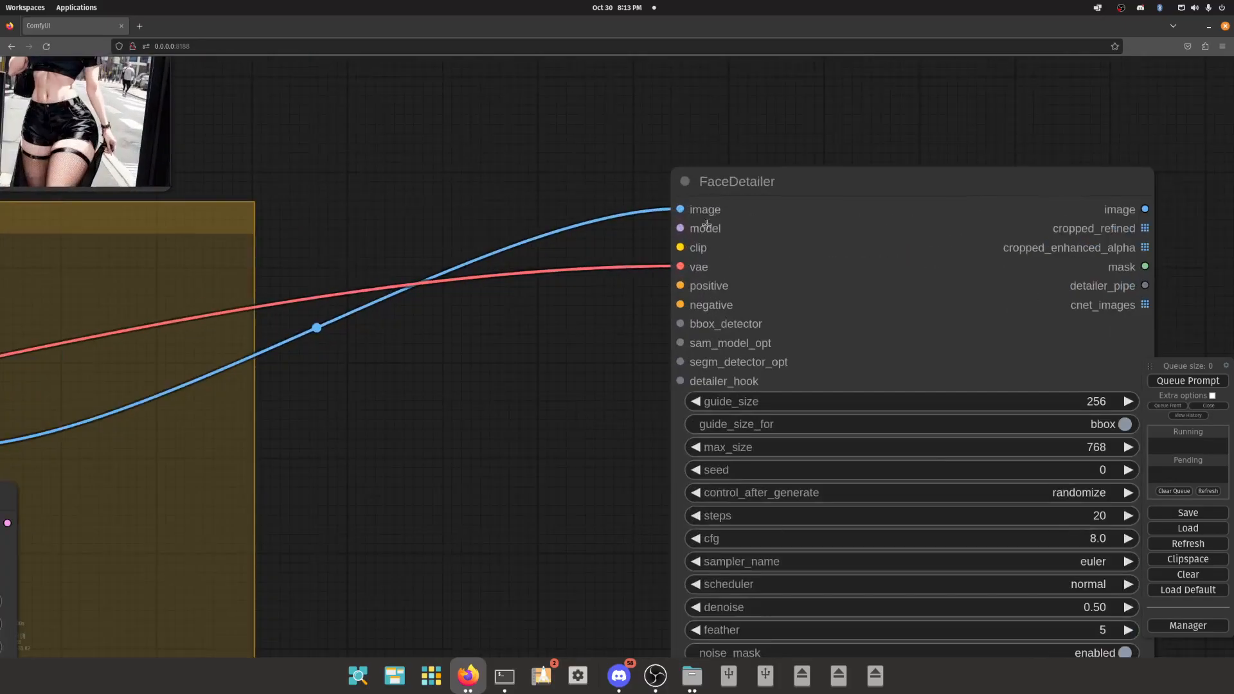
- Examine the bypassed purple nodes between Load Checkpoint and Load VAE, and trace their model and clip connections
{"action": "scroll", "coordinate": [703, 248], "scroll_direction": "down", "scroll_amount": 15}
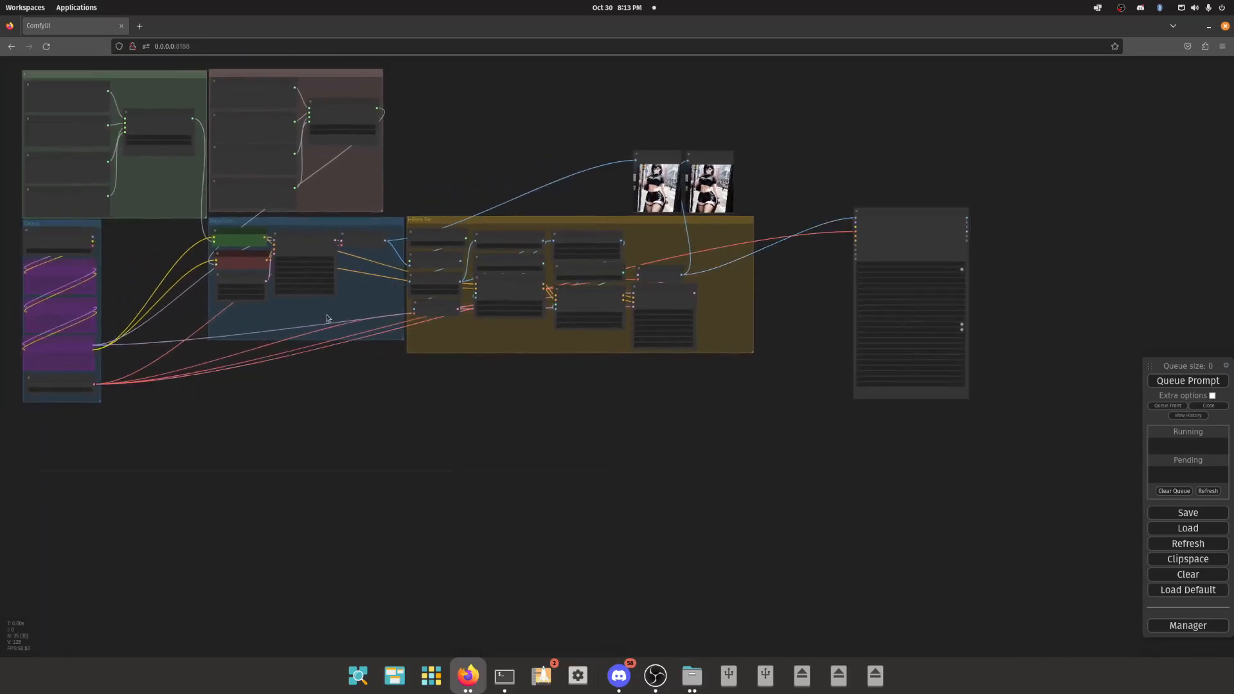
{"action": "scroll", "coordinate": [151, 269], "scroll_direction": "up", "scroll_amount": 11}
{"action": "left_click_drag", "start_coordinate": [49, 262], "coordinate": [291, 282]}
{"action": "left_click", "coordinate": [129, 213]}
{"action": "left_click", "coordinate": [141, 295]}
{"action": "left_click", "coordinate": [156, 391]}
{"action": "left_click", "coordinate": [163, 496]}
{"action": "scroll", "coordinate": [468, 257], "scroll_direction": "down", "scroll_amount": 11}
{"action": "left_click_drag", "start_coordinate": [469, 283], "coordinate": [329, 313]}
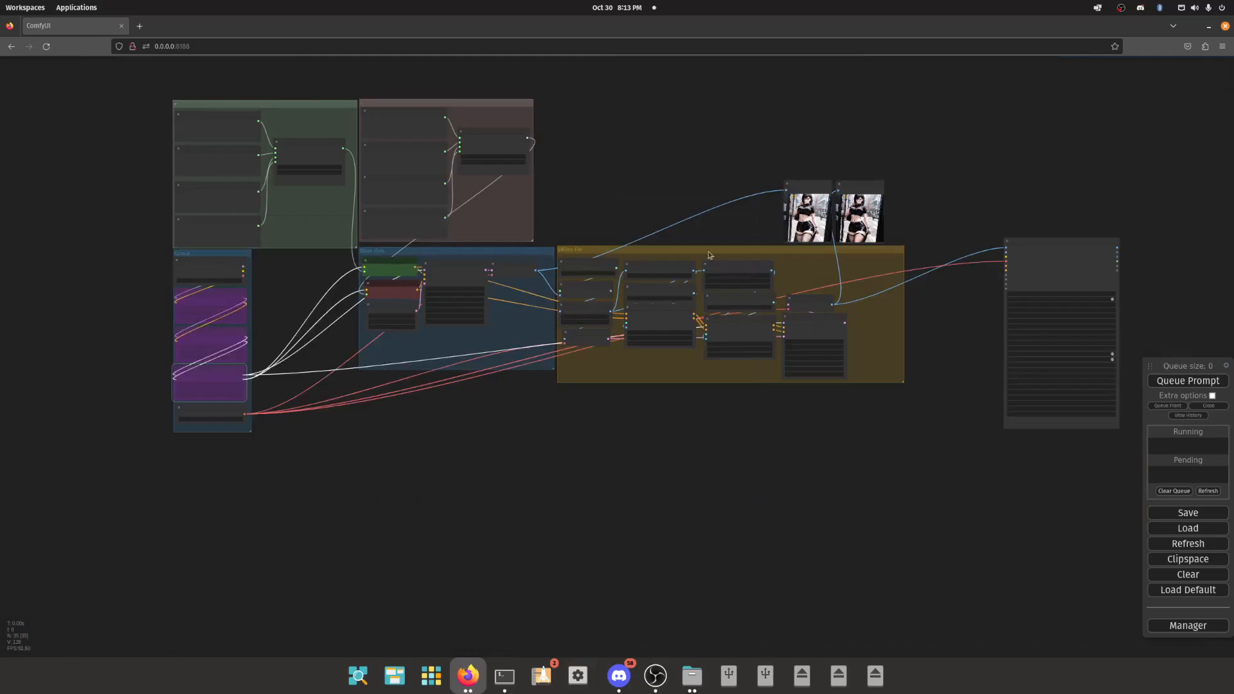
{"action": "scroll", "coordinate": [893, 267], "scroll_direction": "up", "scroll_amount": 15}
{"action": "scroll", "coordinate": [668, 264], "scroll_direction": "down", "scroll_amount": 12}
{"action": "left_click_drag", "start_coordinate": [622, 397], "coordinate": [884, 362]}
{"action": "left_click_drag", "start_coordinate": [426, 474], "coordinate": [745, 493]}
{"action": "scroll", "coordinate": [318, 322], "scroll_direction": "up", "scroll_amount": 2}
{"action": "scroll", "coordinate": [316, 321], "scroll_direction": "up", "scroll_amount": 4}
{"action": "left_click", "coordinate": [118, 276]}
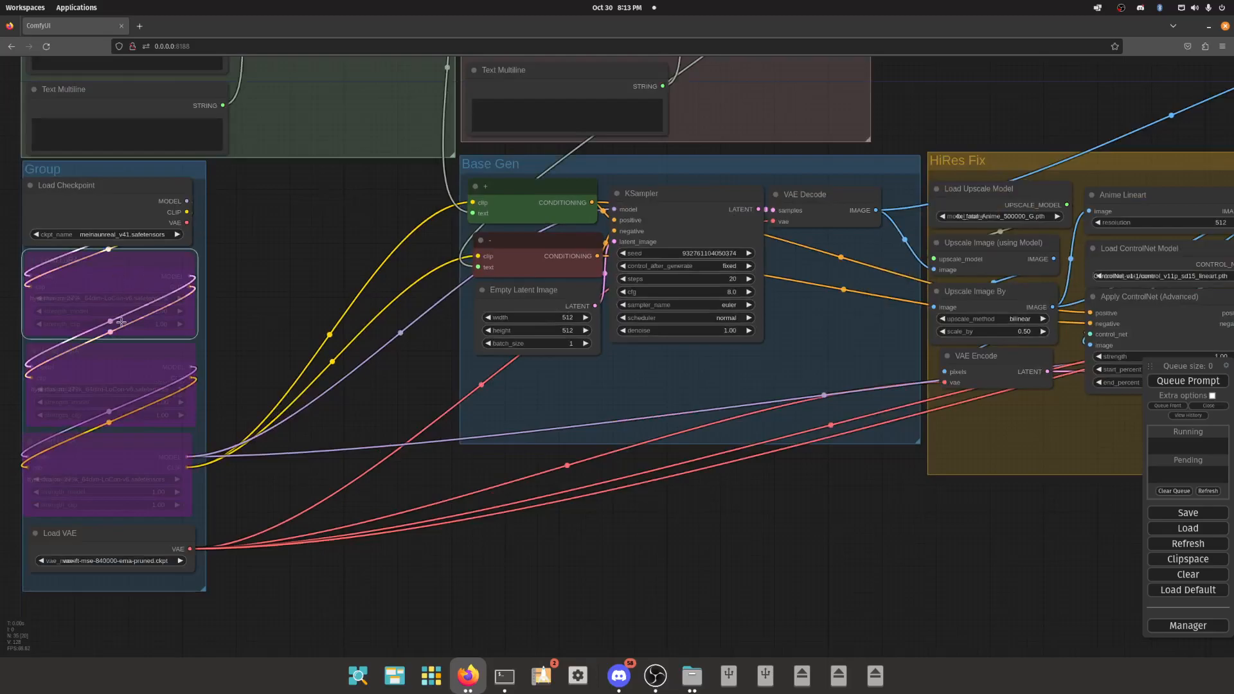
{"action": "left_click", "coordinate": [125, 368]}
{"action": "left_click", "coordinate": [124, 456]}
{"action": "scroll", "coordinate": [69, 389], "scroll_direction": "down", "scroll_amount": 3}
{"action": "left_click", "coordinate": [91, 305]}
{"action": "left_click", "coordinate": [108, 371]}
{"action": "left_click", "coordinate": [115, 436]}
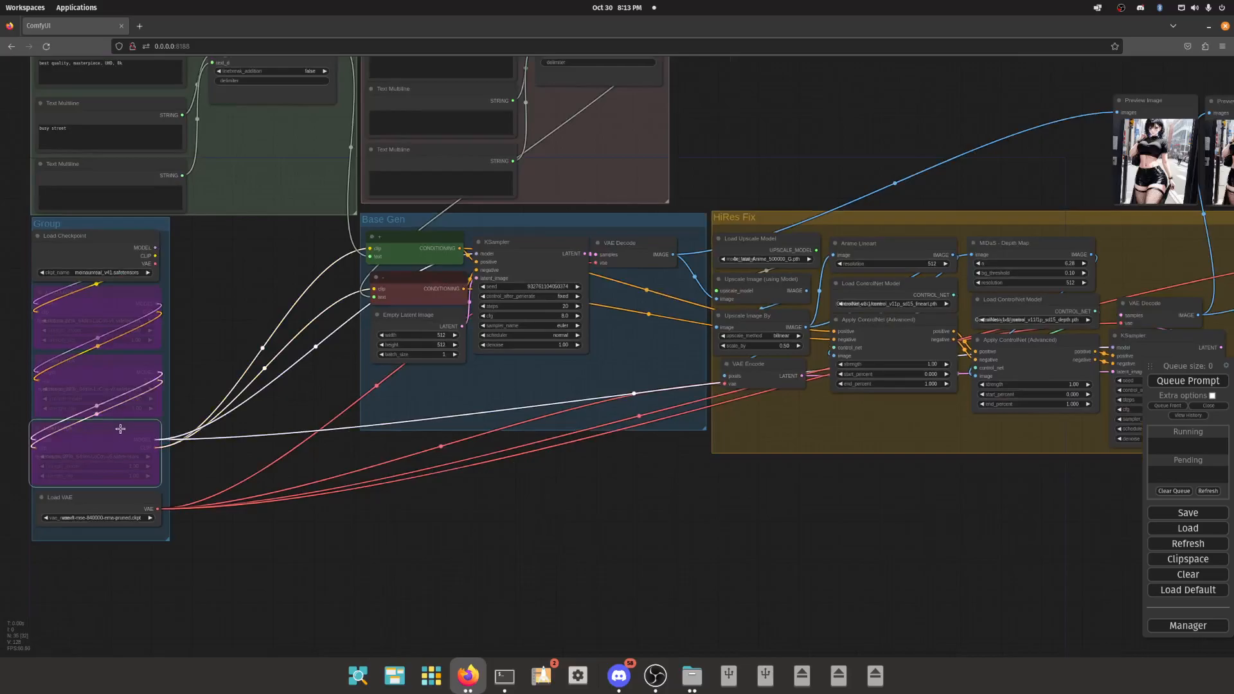
{"action": "left_click_drag", "start_coordinate": [401, 536], "coordinate": [216, 494]}
{"action": "scroll", "coordinate": [270, 493], "scroll_direction": "down", "scroll_amount": 4}
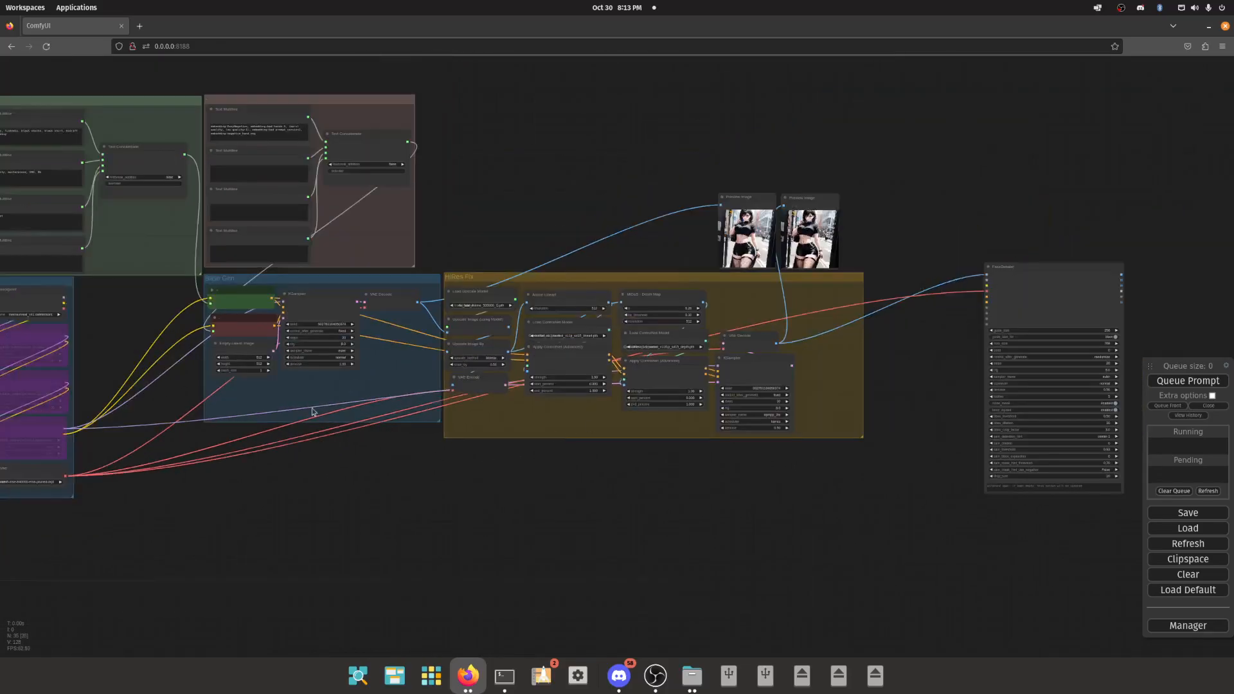
{"action": "left_click", "coordinate": [52, 328]}
{"action": "right_click", "coordinate": [46, 304]}
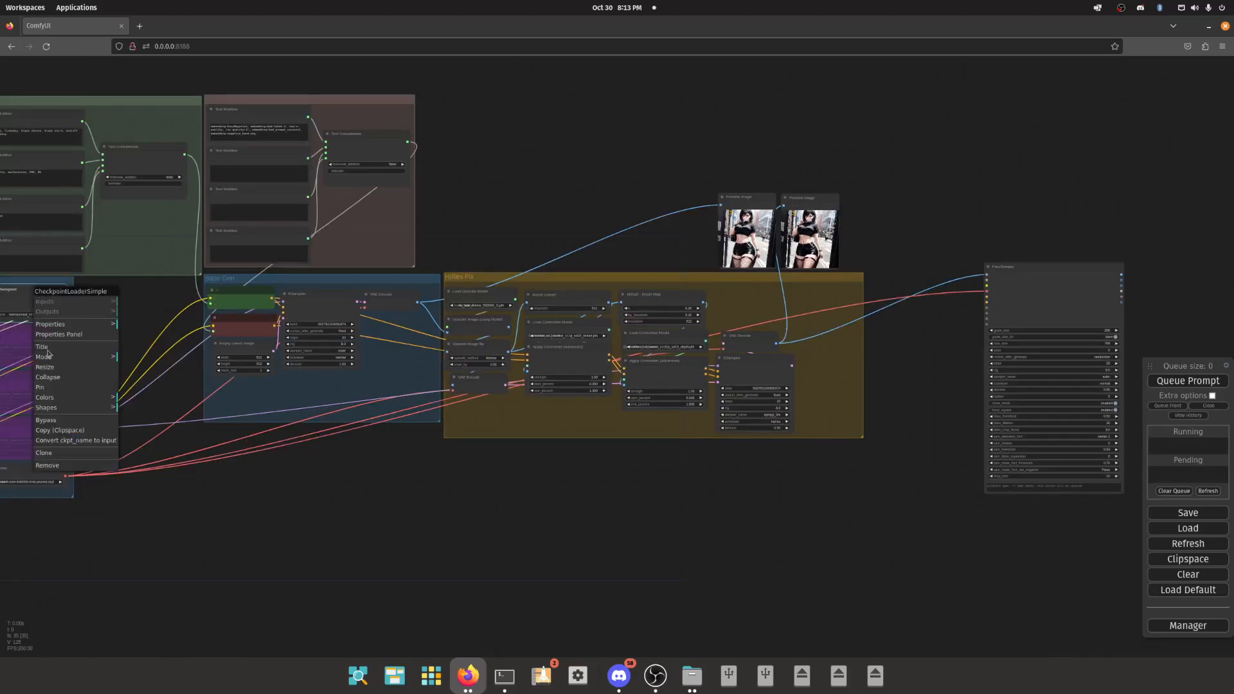
{"action": "left_click", "coordinate": [71, 420]}
{"action": "right_click", "coordinate": [48, 294]}
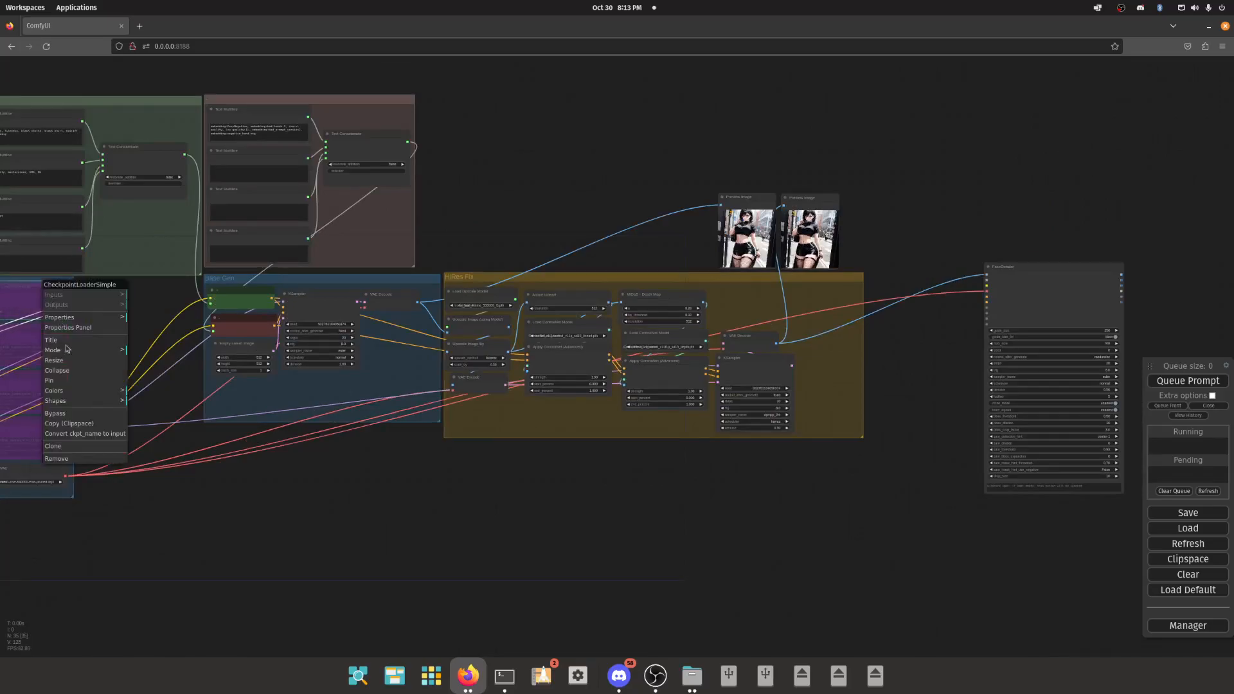
{"action": "left_click", "coordinate": [72, 421]}
- Clone the Load Checkpoint node and place the copy between the preview images and the FaceDetailer
{"action": "right_click", "coordinate": [24, 304]}
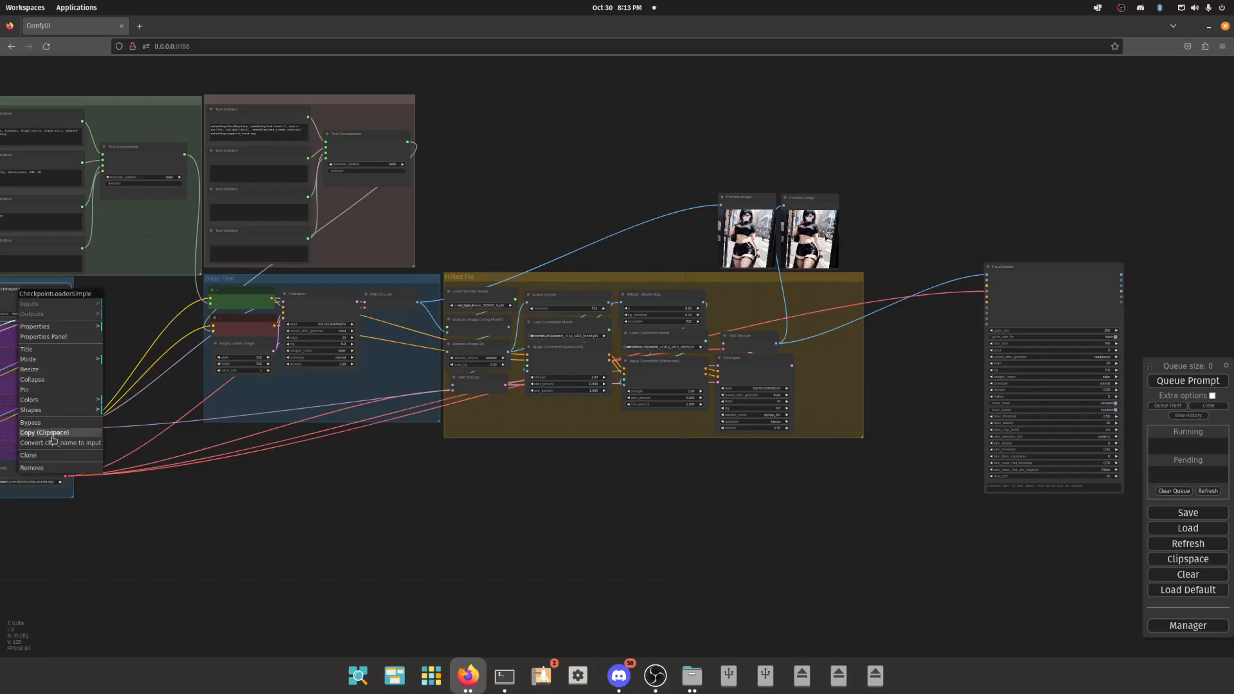
{"action": "left_click", "coordinate": [58, 455]}
{"action": "left_click_drag", "start_coordinate": [115, 305], "coordinate": [928, 239]}
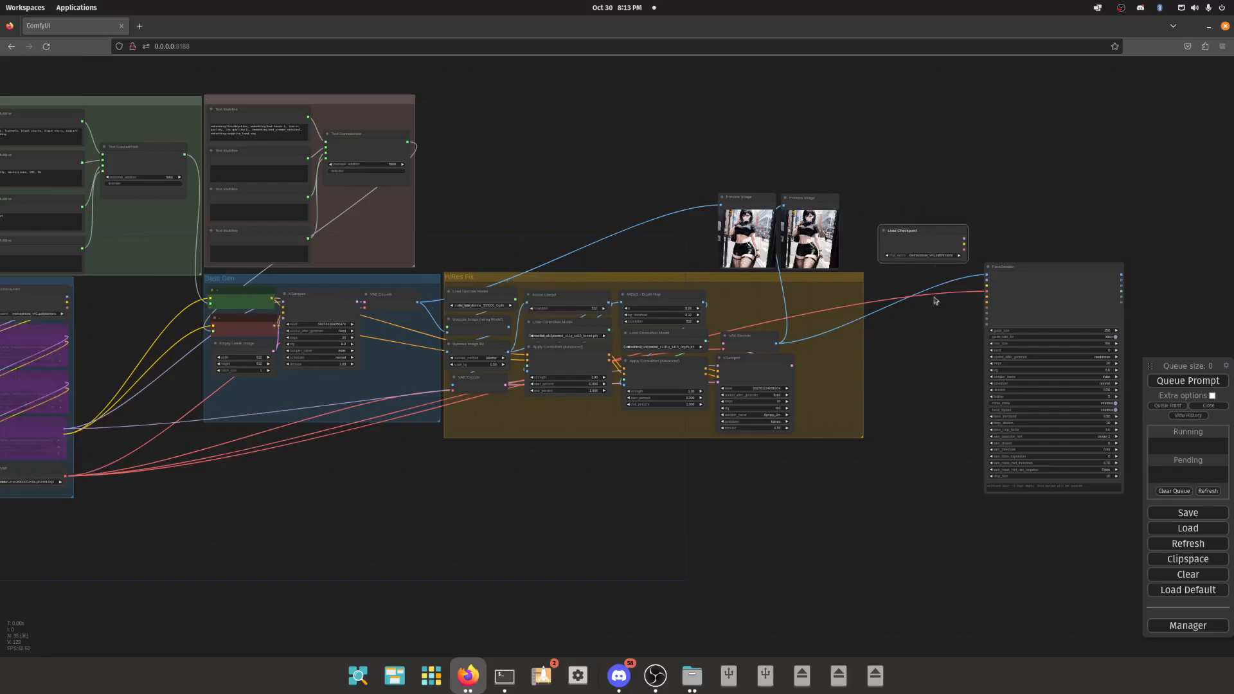
{"action": "left_click_drag", "start_coordinate": [928, 295], "coordinate": [761, 363]}
{"action": "scroll", "coordinate": [771, 363], "scroll_direction": "up", "scroll_amount": 4}
{"action": "scroll", "coordinate": [786, 362], "scroll_direction": "up", "scroll_amount": 6}
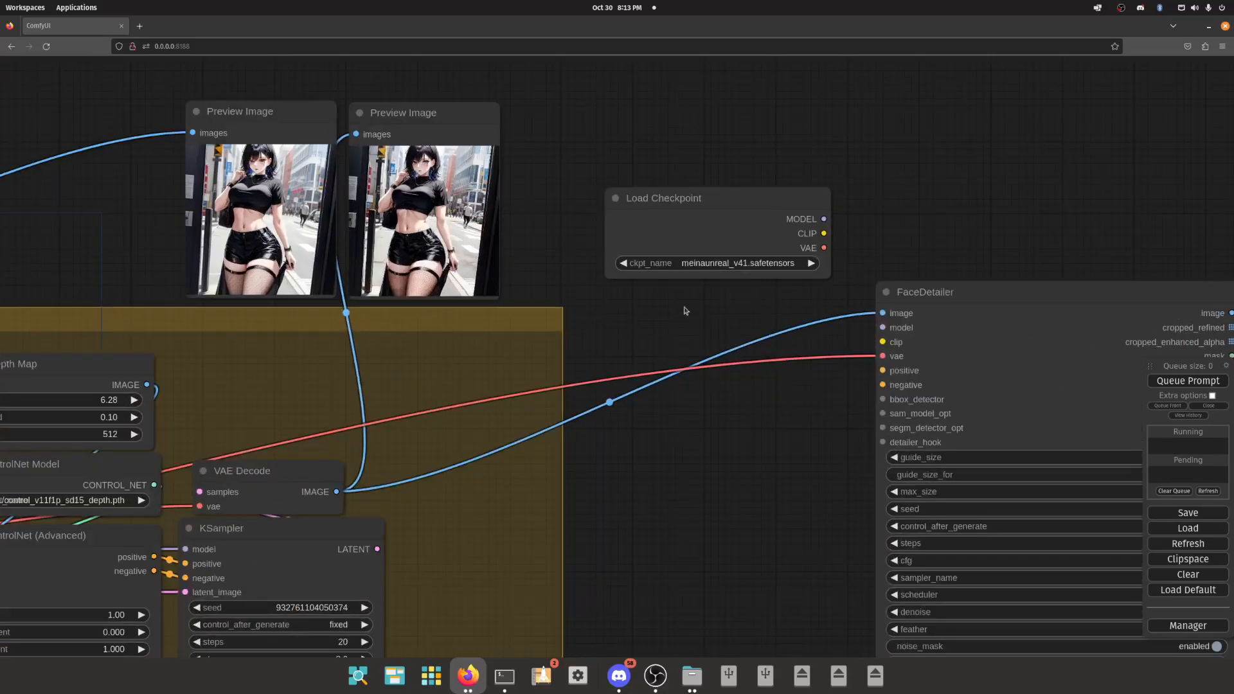
- Examine the positive and negative prompt text groups and the cloned checkpoint loader beside the FaceDetailer
{"action": "scroll", "coordinate": [742, 336], "scroll_direction": "down", "scroll_amount": 12}
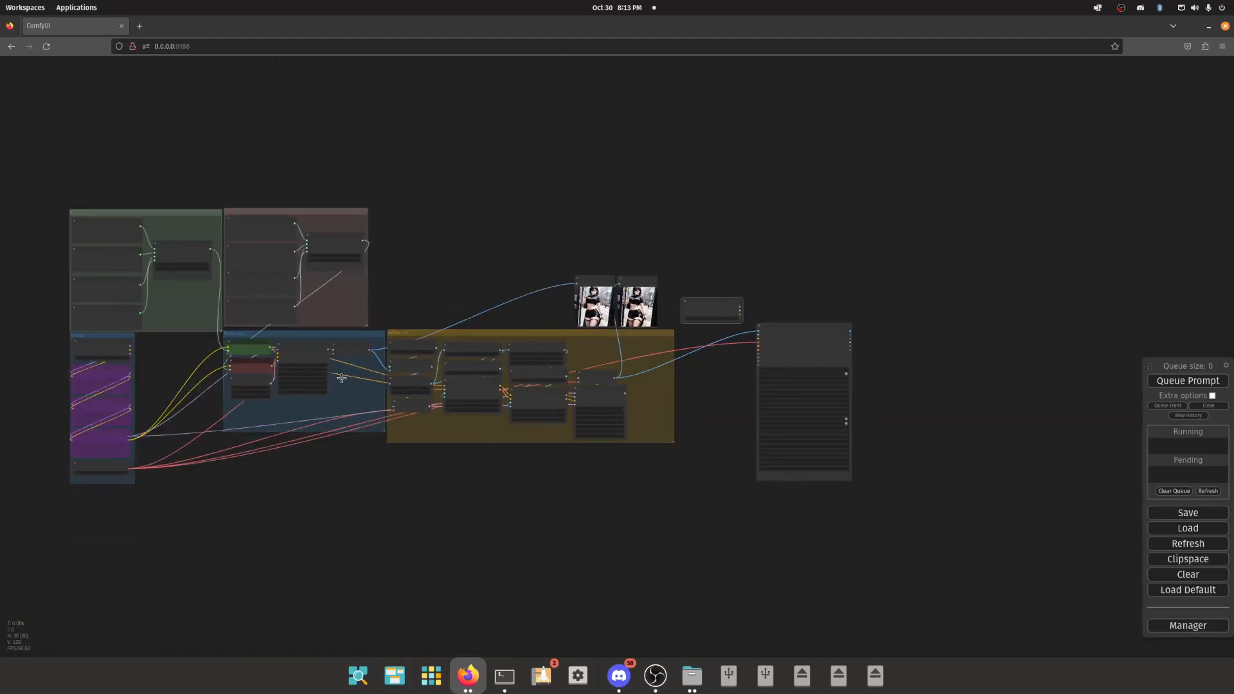
{"action": "scroll", "coordinate": [110, 269], "scroll_direction": "up", "scroll_amount": 4}
{"action": "scroll", "coordinate": [210, 290], "scroll_direction": "up", "scroll_amount": 2}
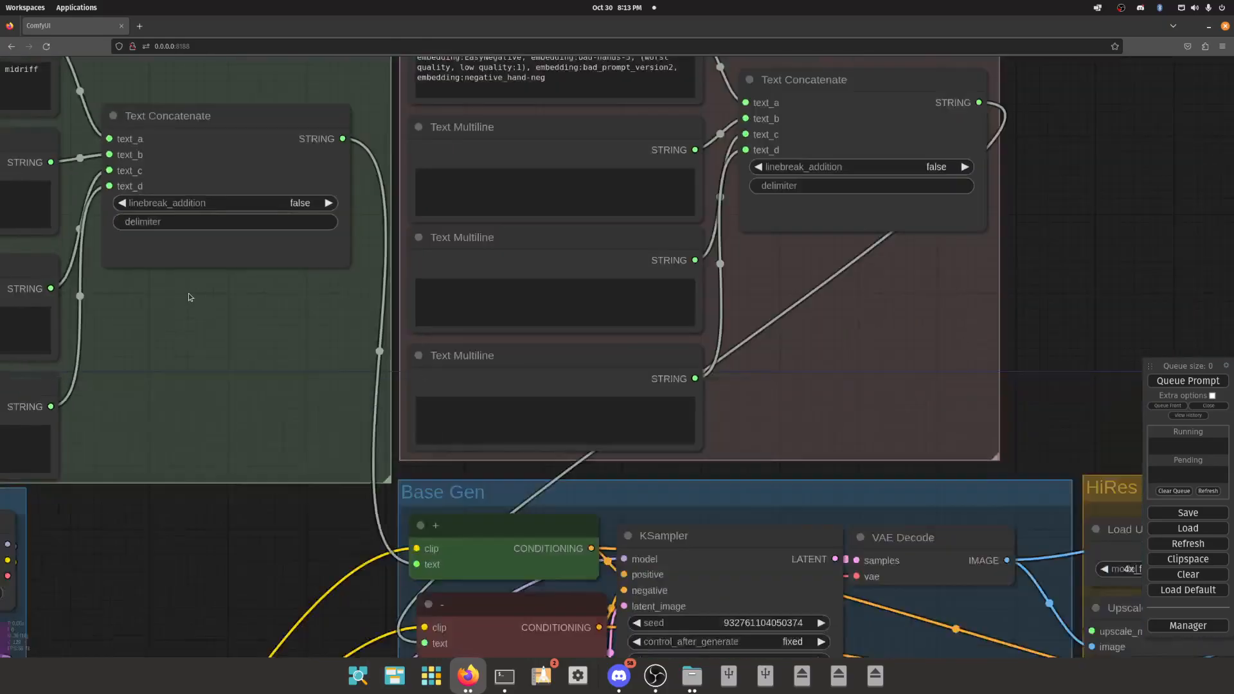
{"action": "scroll", "coordinate": [188, 293], "scroll_direction": "down", "scroll_amount": 8}
{"action": "scroll", "coordinate": [685, 362], "scroll_direction": "up", "scroll_amount": 1}
{"action": "scroll", "coordinate": [685, 361], "scroll_direction": "up", "scroll_amount": 9}
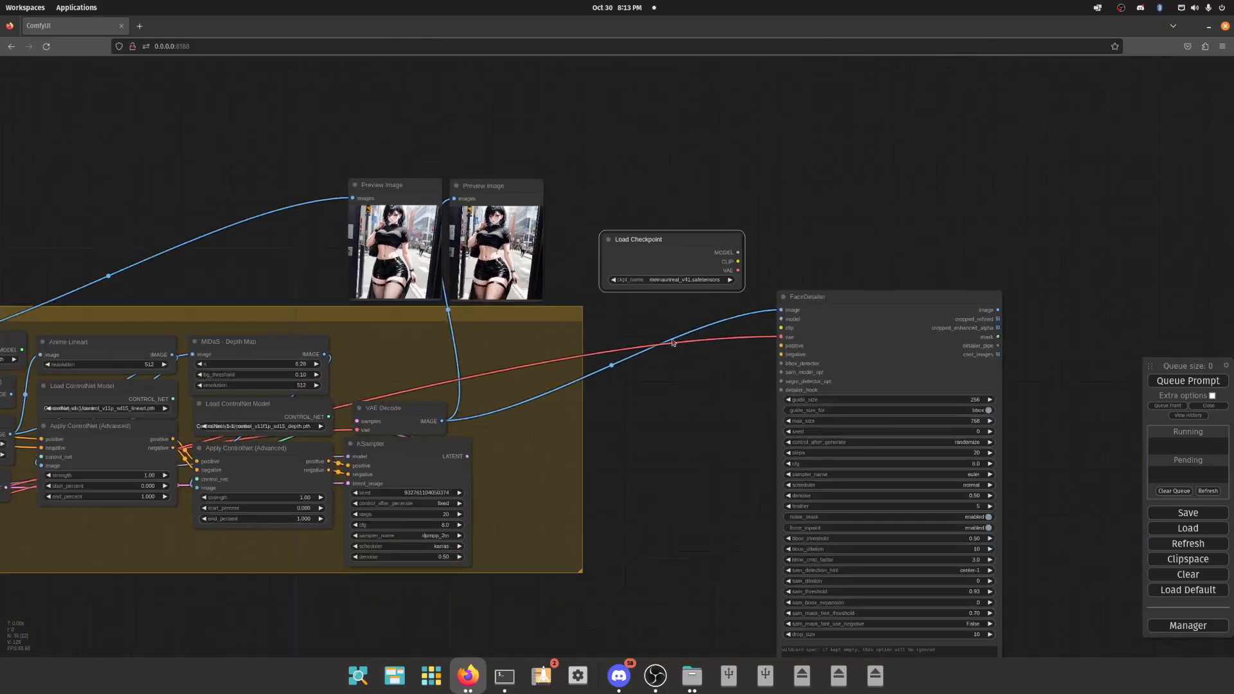
{"action": "left_click_drag", "start_coordinate": [738, 262], "coordinate": [744, 270]}
{"action": "left_click", "coordinate": [688, 301]}
- Clone the green positive and red negative Text to Conditioning nodes and place the copies below the cloned Load Checkpoint
{"action": "left_click_drag", "start_coordinate": [486, 470], "coordinate": [779, 388]}
{"action": "left_click_drag", "start_coordinate": [393, 565], "coordinate": [639, 512]}
{"action": "scroll", "coordinate": [639, 512], "scroll_direction": "down", "scroll_amount": 4}
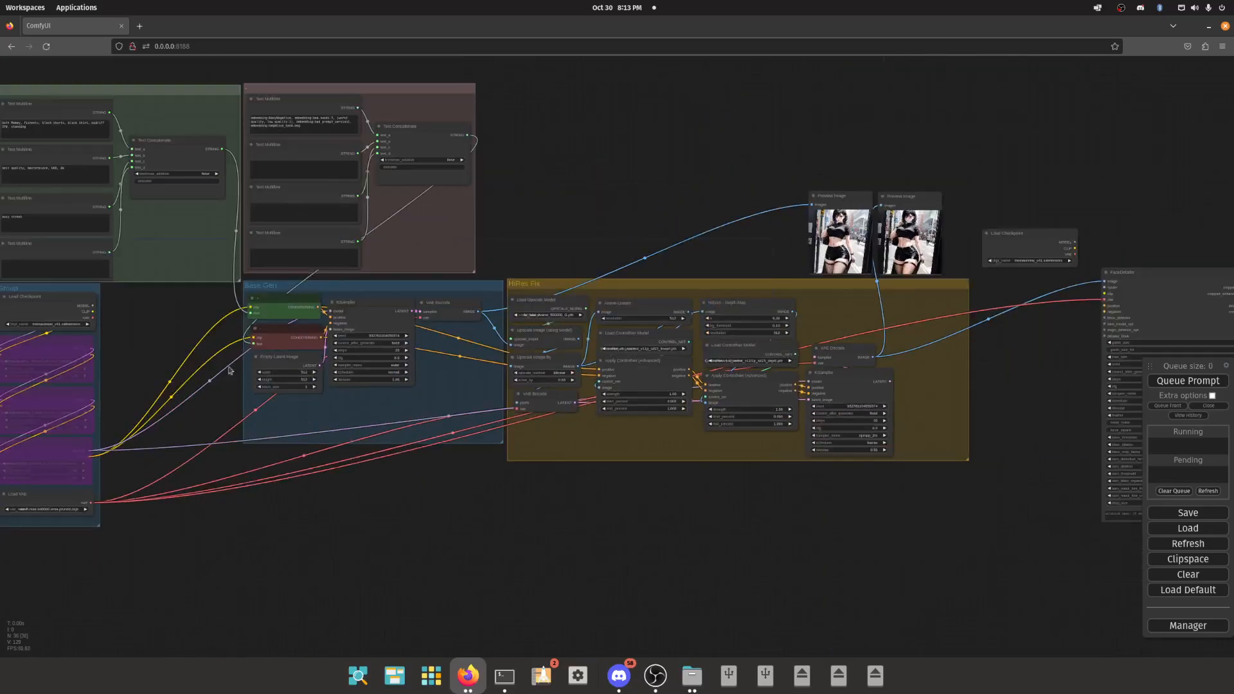
{"action": "left_click", "coordinate": [281, 309]}
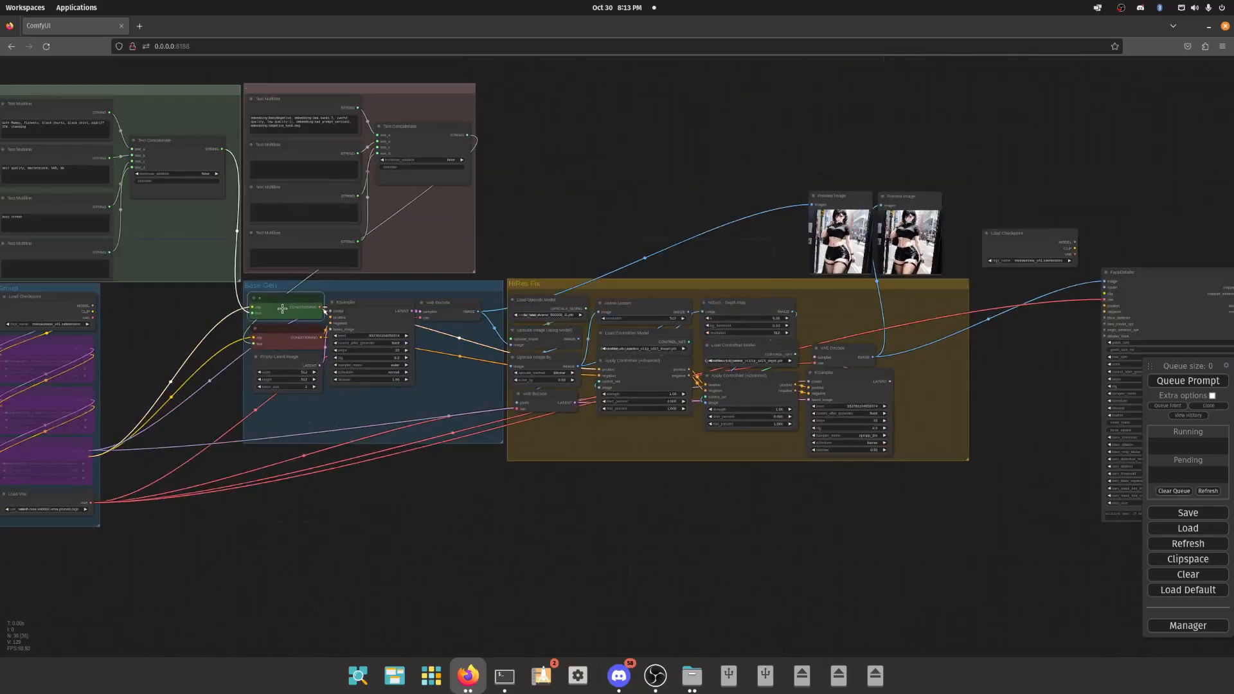
{"action": "left_click", "coordinate": [282, 341], "text": "ctrl"}
{"action": "right_click", "coordinate": [276, 309]}
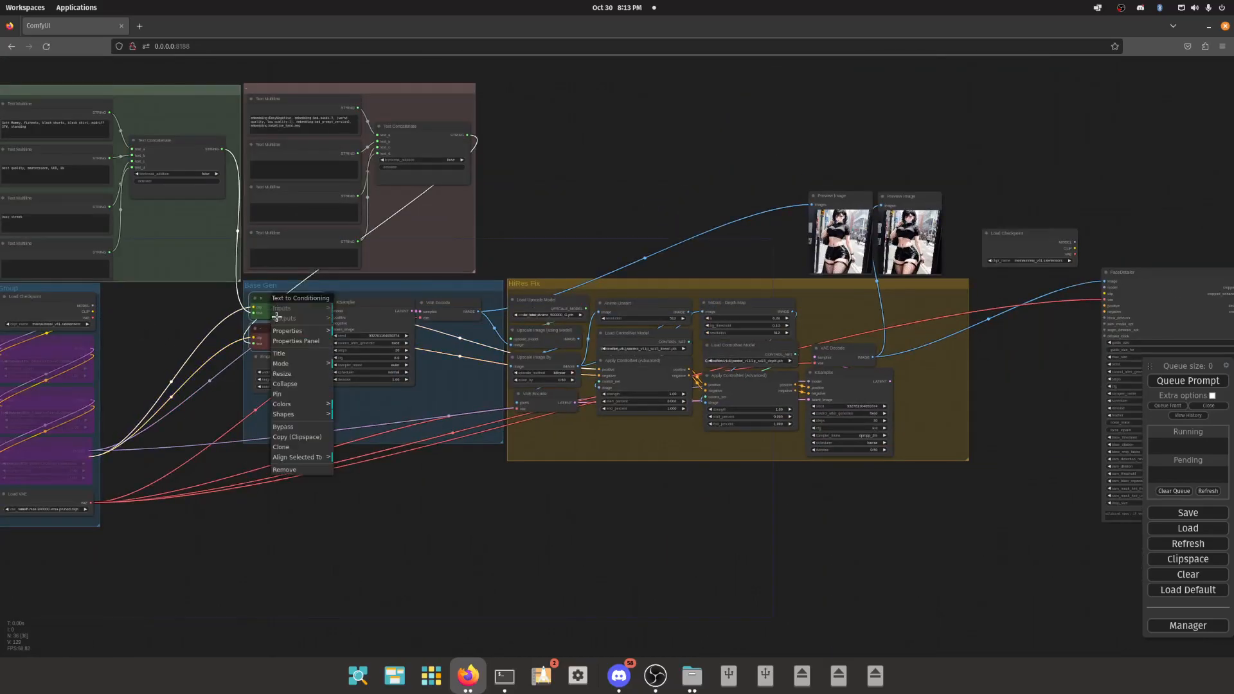
{"action": "left_click", "coordinate": [298, 446]}
{"action": "mouse_move", "coordinate": [282, 311]}
{"action": "left_mouse_down"}
{"action": "mouse_move", "coordinate": [970, 362]}
{"action": "mouse_move", "coordinate": [1022, 295]}
{"action": "left_mouse_up"}
- Connect the cloned Load Checkpoint's CLIP output to the clip inputs of both copied conditioning nodes
{"action": "scroll", "coordinate": [1019, 342], "scroll_direction": "up", "scroll_amount": 15}
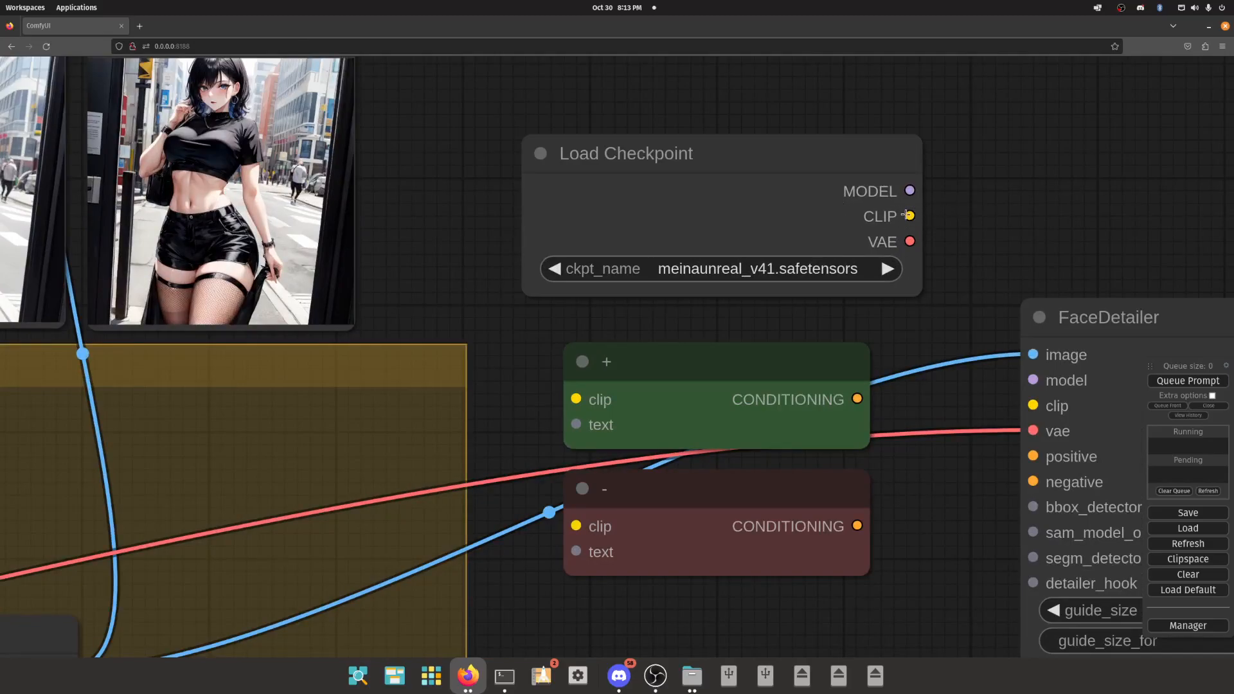
{"action": "left_click_drag", "start_coordinate": [910, 216], "coordinate": [576, 399]}
{"action": "left_click_drag", "start_coordinate": [910, 216], "coordinate": [667, 547]}
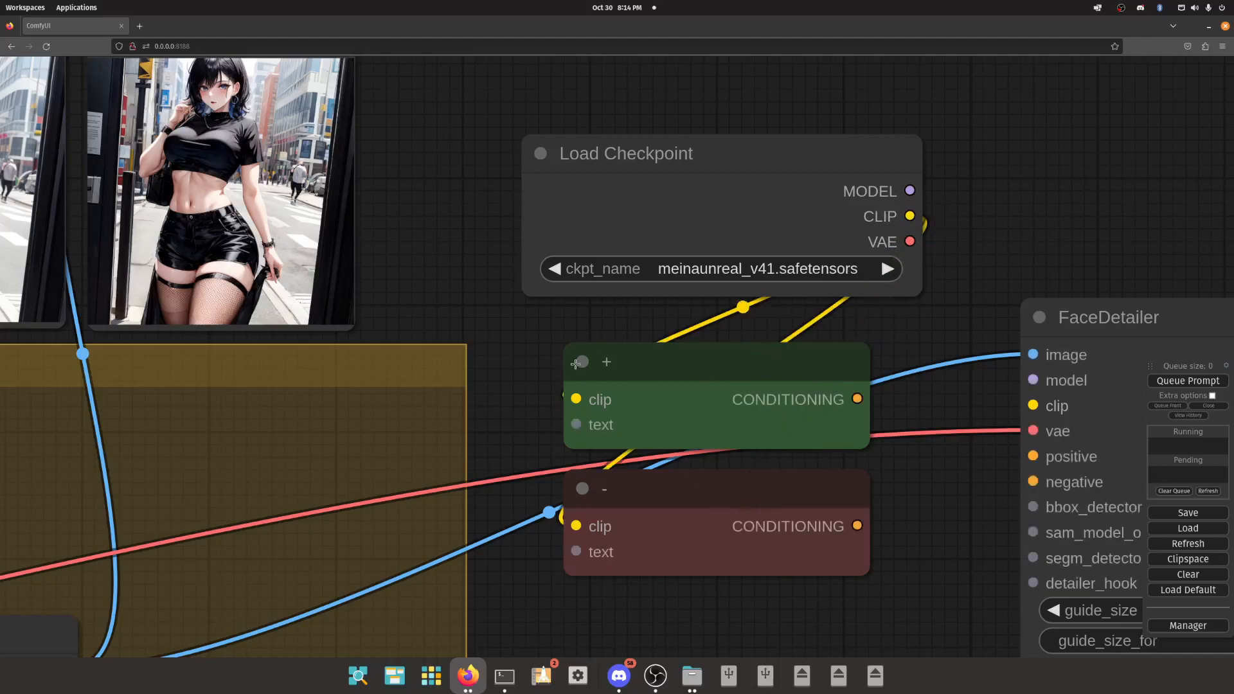
- Move the copied positive and negative conditioning nodes lower to leave a gap beneath the cloned Load Checkpoint
{"action": "scroll", "coordinate": [622, 401], "scroll_direction": "down", "scroll_amount": 7}
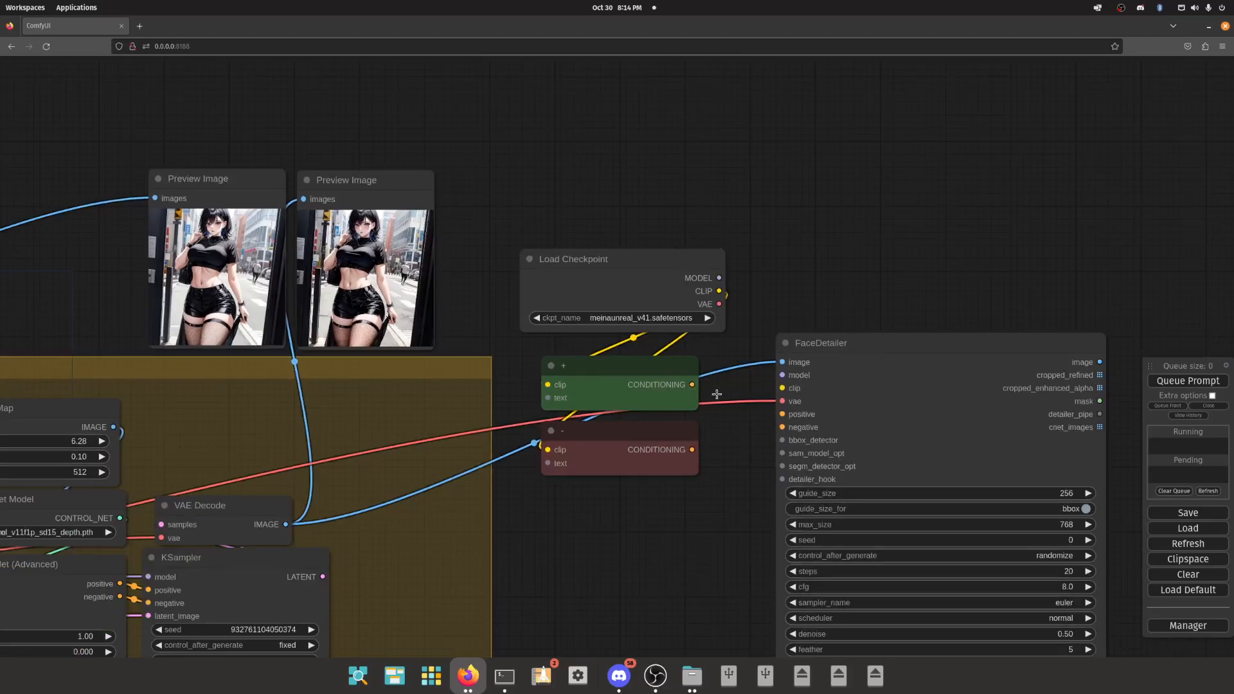
{"action": "scroll", "coordinate": [656, 430], "scroll_direction": "down", "scroll_amount": 6}
{"action": "scroll", "coordinate": [583, 243], "scroll_direction": "down", "scroll_amount": 5}
{"action": "left_click_drag", "start_coordinate": [460, 235], "coordinate": [578, 227]}
{"action": "left_click_drag", "start_coordinate": [719, 279], "coordinate": [710, 285]}
{"action": "scroll", "coordinate": [729, 287], "scroll_direction": "up", "scroll_amount": 8}
{"action": "scroll", "coordinate": [729, 287], "scroll_direction": "up", "scroll_amount": 4}
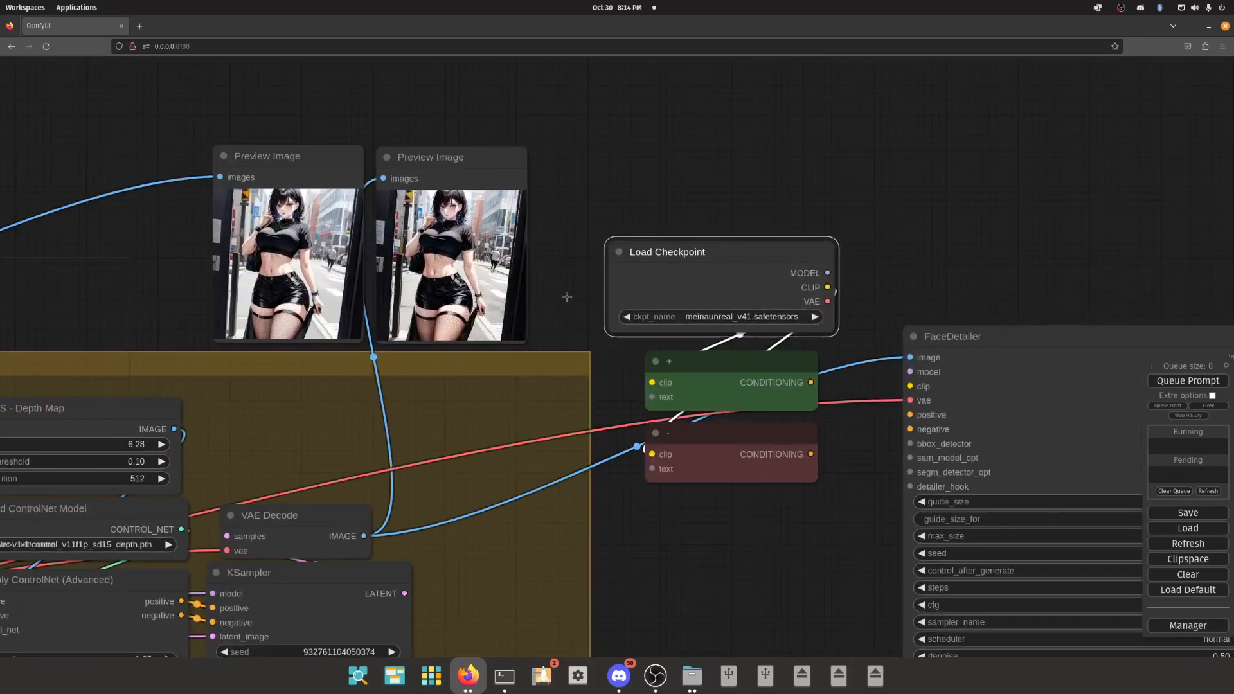
{"action": "left_click_drag", "start_coordinate": [761, 456], "coordinate": [755, 553]}
{"action": "left_click_drag", "start_coordinate": [738, 386], "coordinate": [732, 479]}
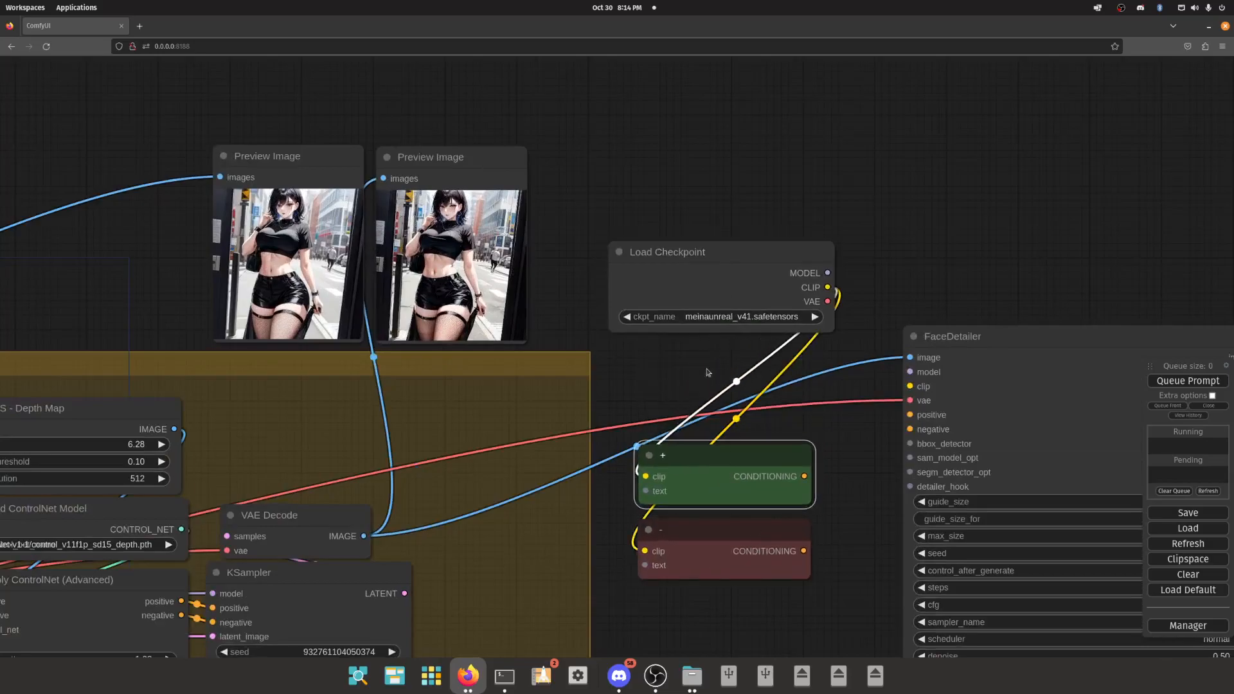
- Add a Load LoRA node between the cloned Load Checkpoint and the conditioning nodes, shifting those nodes down to fit it
{"action": "right_click", "coordinate": [705, 364]}
{"action": "left_click", "coordinate": [714, 363]}
{"action": "left_click", "coordinate": [813, 372]}
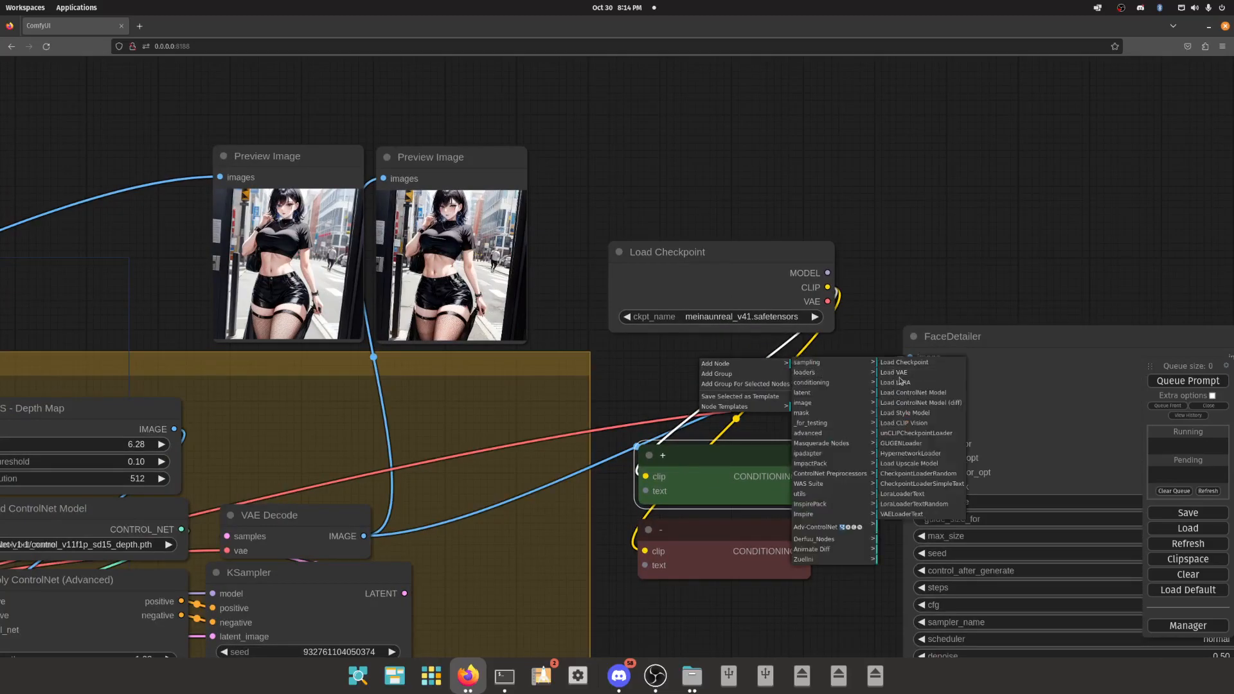
{"action": "left_click", "coordinate": [899, 382]}
{"action": "left_click_drag", "start_coordinate": [778, 376], "coordinate": [689, 372]}
{"action": "left_click_drag", "start_coordinate": [733, 525], "coordinate": [742, 575]}
{"action": "left_click_drag", "start_coordinate": [725, 452], "coordinate": [722, 484]}
- Set the Load LoRA node's model to Azur Lane Girls/AZ_Atago (Race Queen)/AZ_AtagoRQ.safetensors
{"action": "left_click", "coordinate": [731, 399]}
{"action": "type", "text": "atag"}
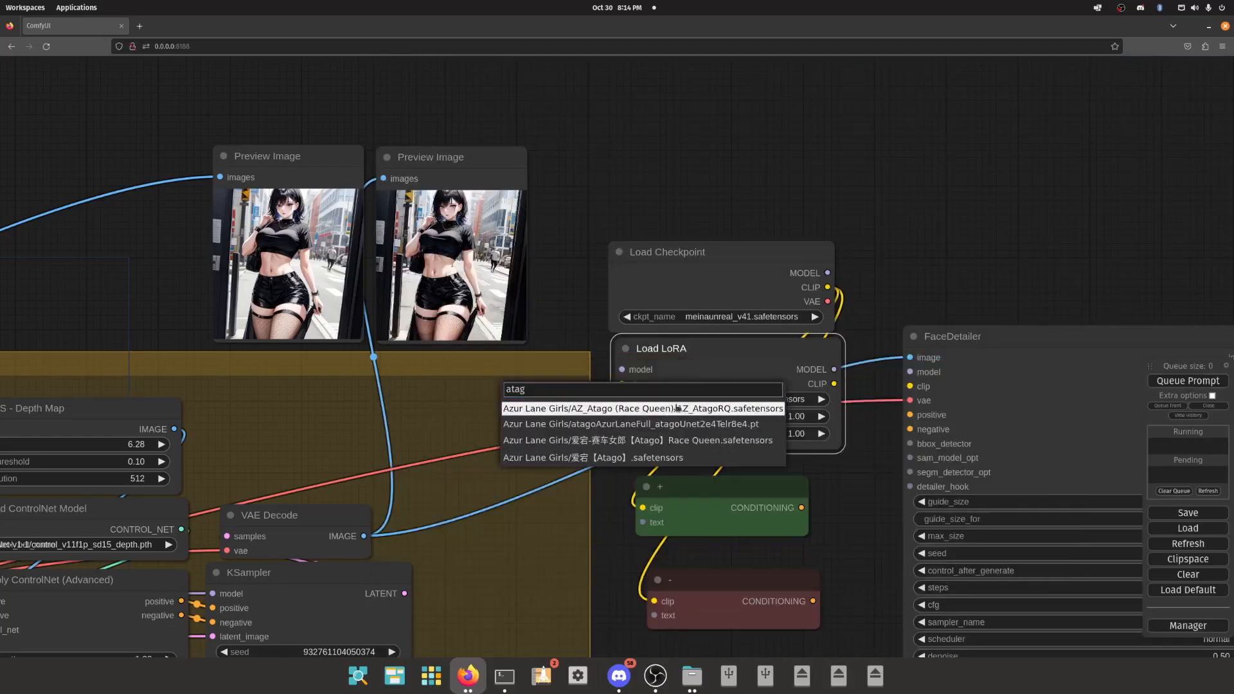
{"action": "left_click", "coordinate": [677, 408]}
- Route the cloned checkpoint's MODEL and CLIP outputs through Load LoRA into the FaceDetailer's model and clip inputs
{"action": "left_click_drag", "start_coordinate": [827, 273], "coordinate": [763, 382]}
{"action": "left_click_drag", "start_coordinate": [952, 260], "coordinate": [801, 211]}
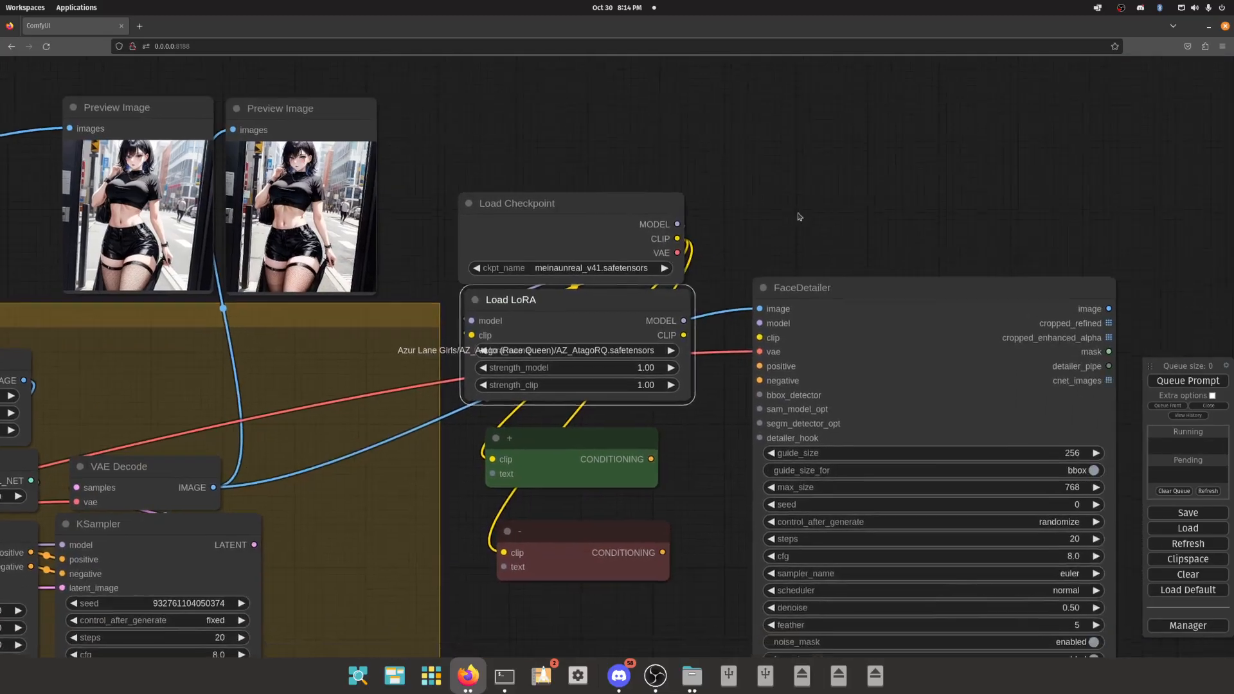
{"action": "left_click_drag", "start_coordinate": [476, 397], "coordinate": [823, 204]}
{"action": "left_click_drag", "start_coordinate": [919, 120], "coordinate": [794, 322]}
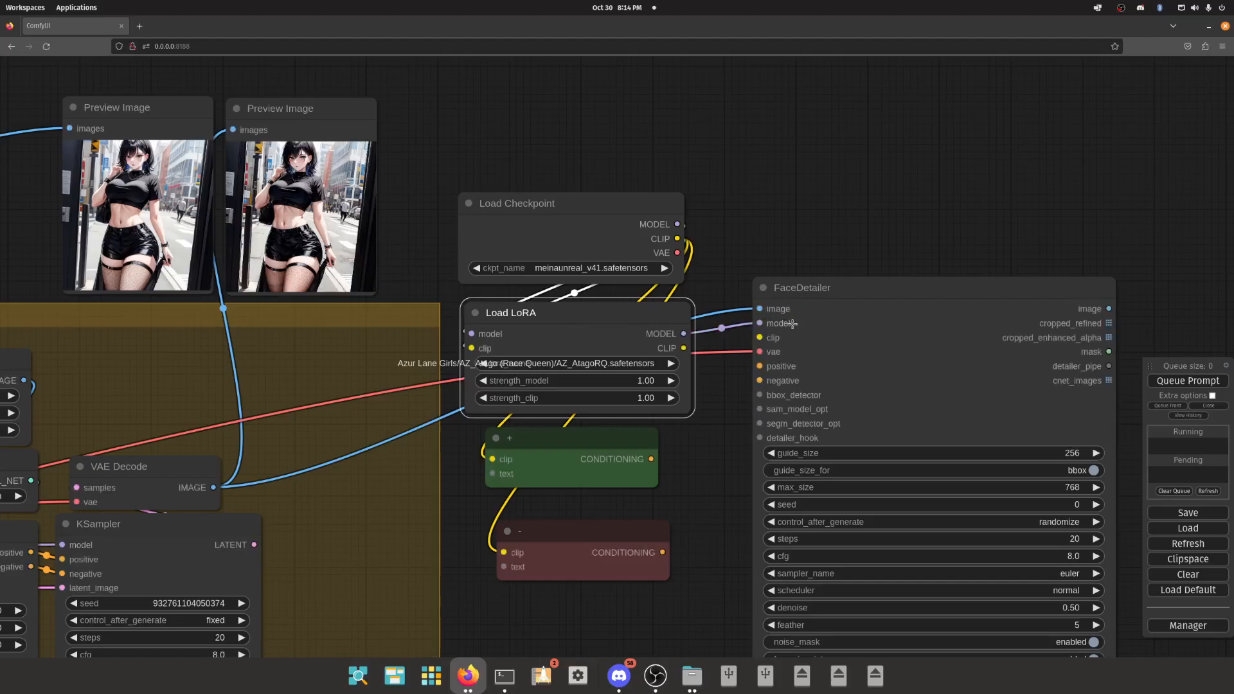
{"action": "left_click_drag", "start_coordinate": [684, 348], "coordinate": [760, 337]}
- Connect Load LoRA's CLIP output to the clip inputs of both copied conditioning nodes and line the two nodes up
{"action": "left_click_drag", "start_coordinate": [753, 268], "coordinate": [753, 216]}
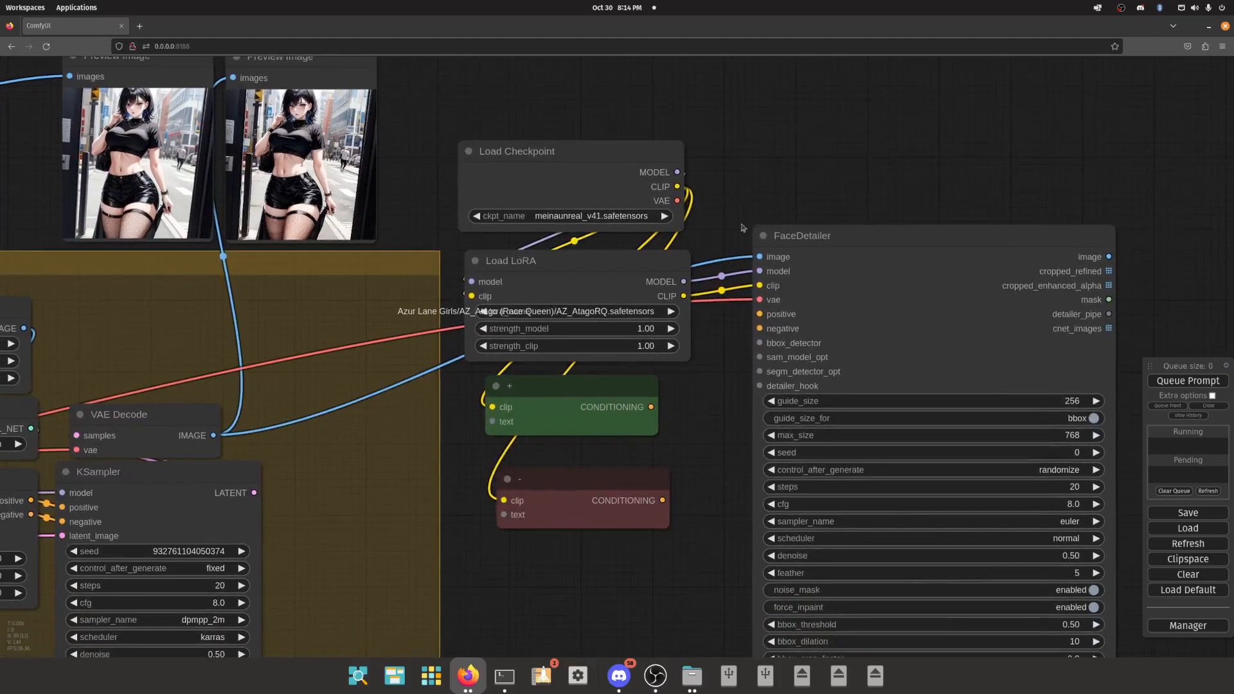
{"action": "left_click_drag", "start_coordinate": [683, 296], "coordinate": [593, 374]}
{"action": "left_click_drag", "start_coordinate": [684, 297], "coordinate": [537, 495]}
{"action": "left_click_drag", "start_coordinate": [549, 429], "coordinate": [552, 444]}
- Bypass the Load LoRA node and nudge it closer to the checkpoint loader
{"action": "left_click", "coordinate": [543, 269]}
{"action": "right_click", "coordinate": [544, 269]}
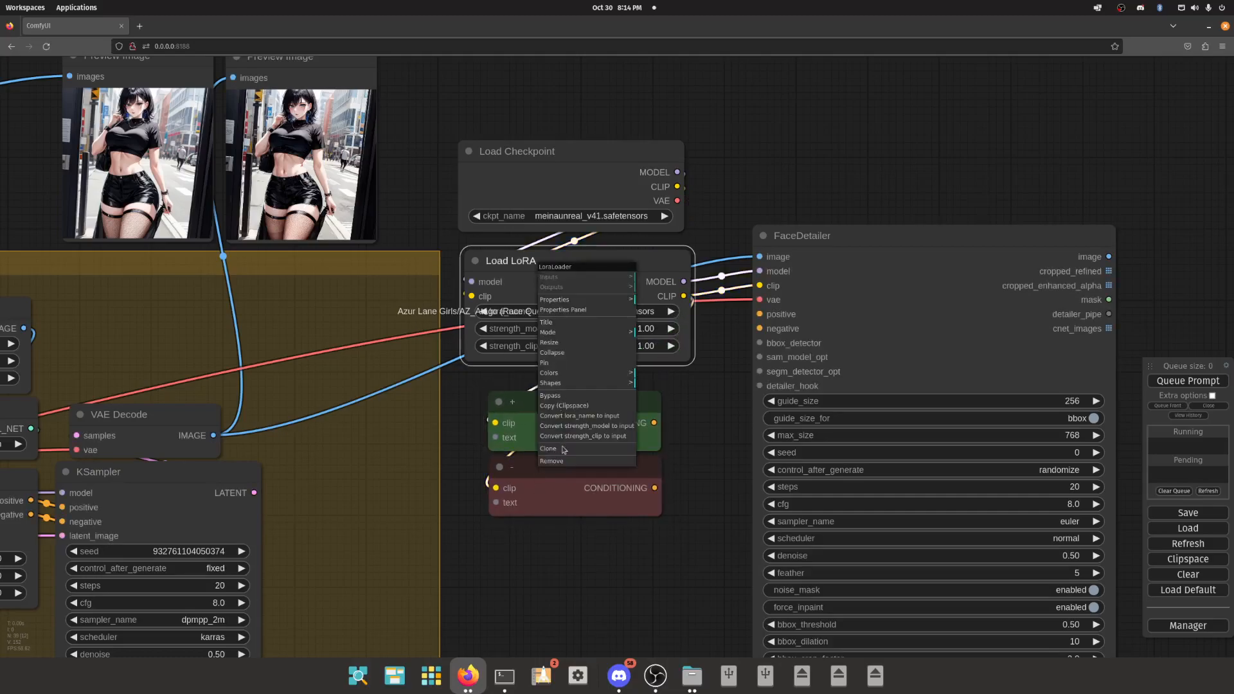
{"action": "left_click", "coordinate": [550, 395]}
{"action": "left_click_drag", "start_coordinate": [617, 277], "coordinate": [614, 271]}
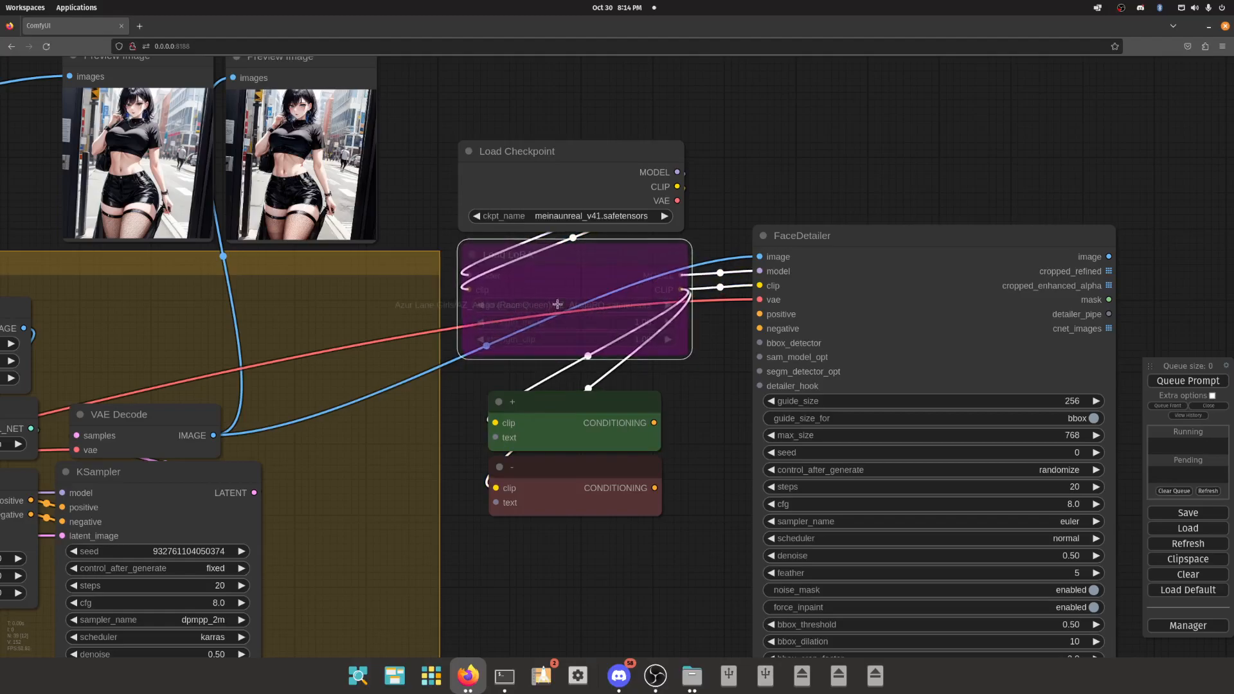
- Move the copied positive and negative conditioning nodes further down to make room beneath the bypassed LoRA node
{"action": "scroll", "coordinate": [559, 321], "scroll_direction": "down", "scroll_amount": 10}
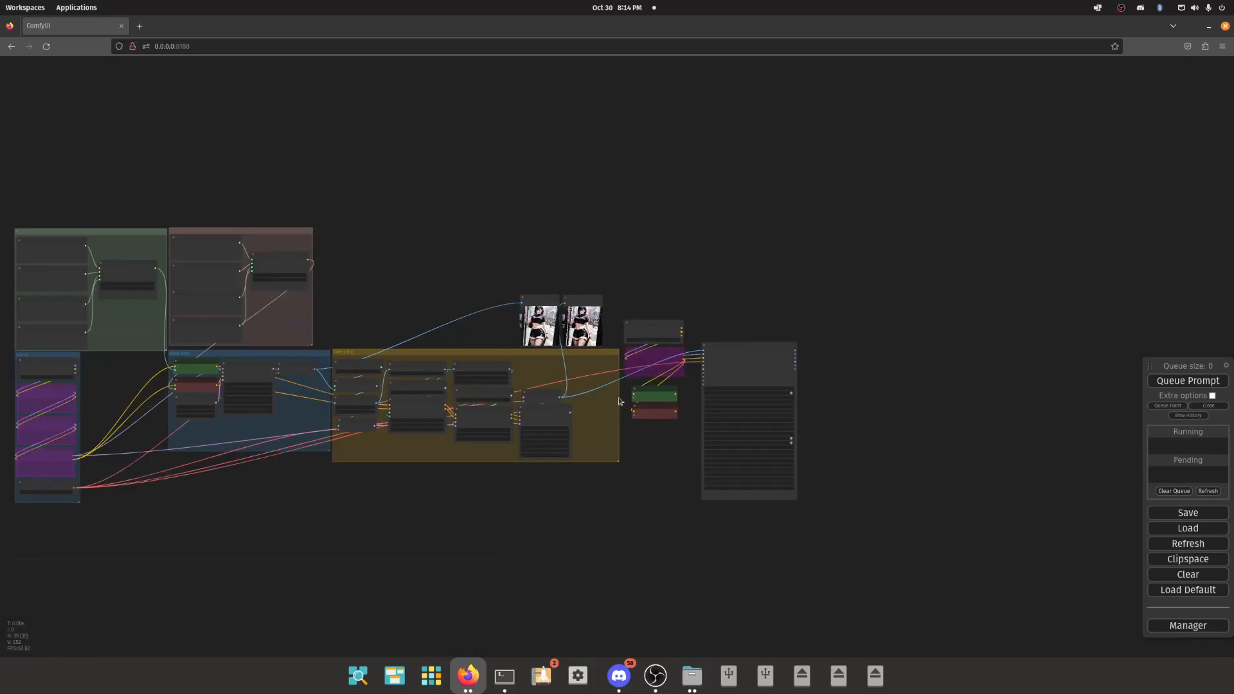
{"action": "scroll", "coordinate": [601, 391], "scroll_direction": "up", "scroll_amount": 8}
{"action": "left_click", "coordinate": [649, 360]}
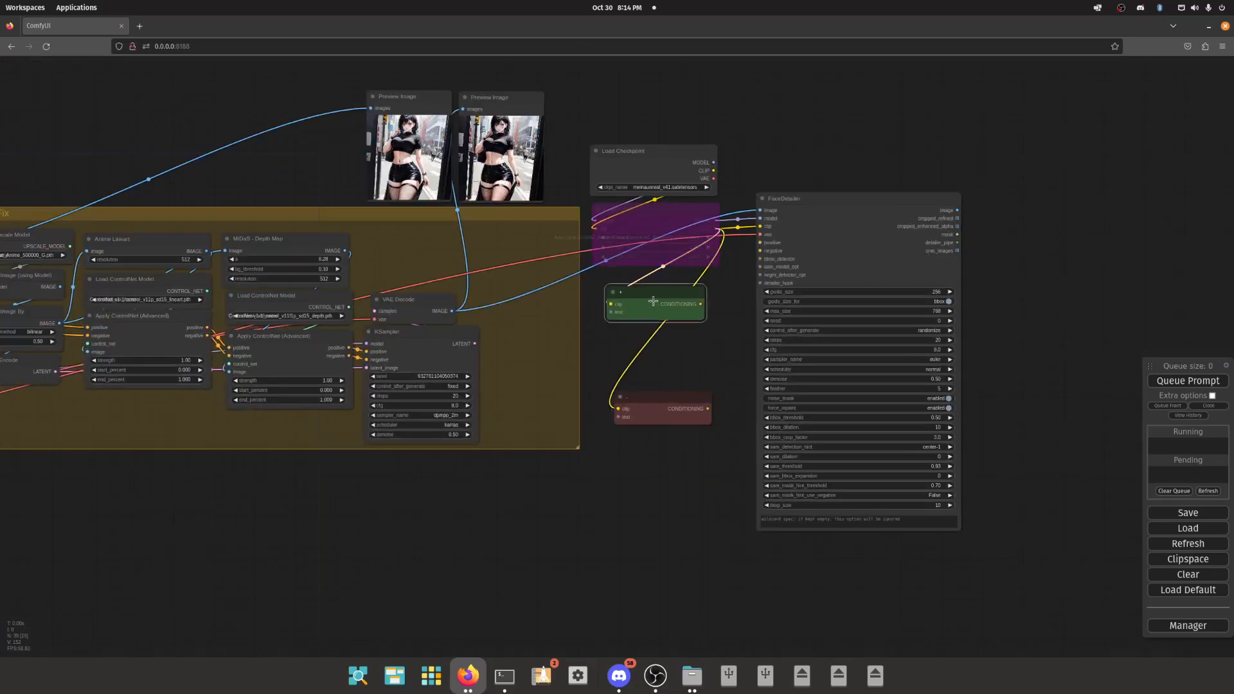
- Connect the negative Text Concatenate output to the copied red node's text input, and that node's CONDITIONING to the FaceDetailer's negative input
{"action": "scroll", "coordinate": [661, 357], "scroll_direction": "down", "scroll_amount": 5}
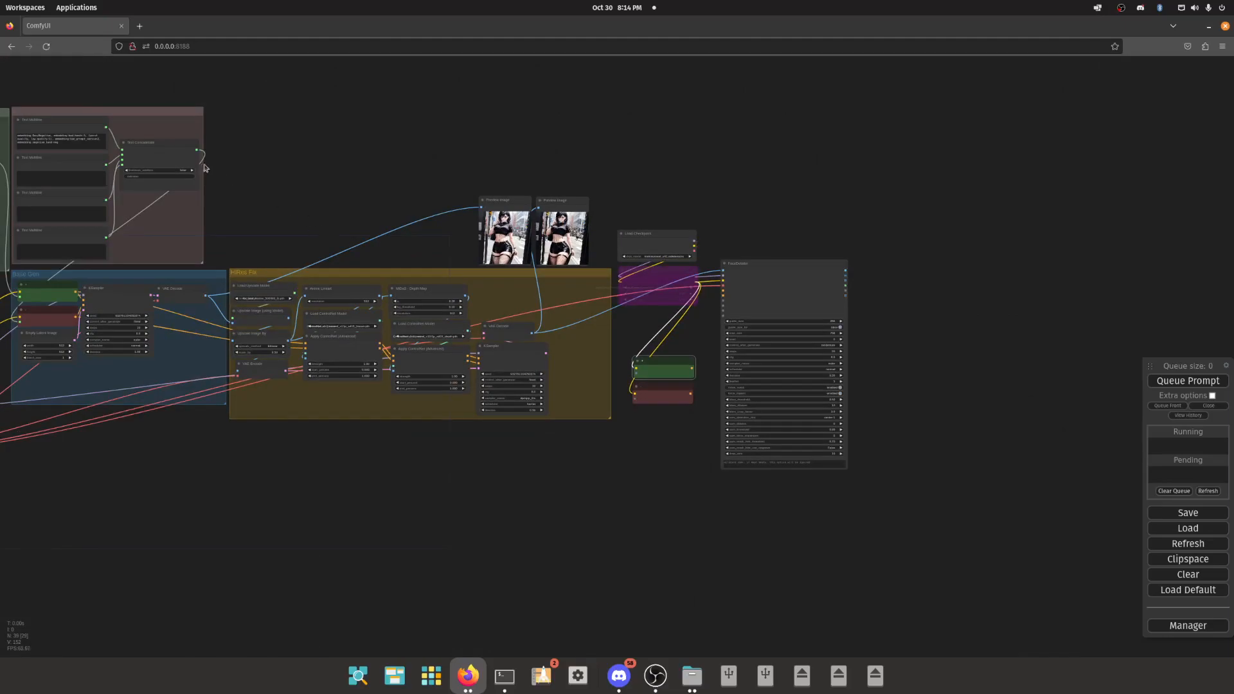
{"action": "left_click_drag", "start_coordinate": [209, 156], "coordinate": [746, 246]}
{"action": "scroll", "coordinate": [687, 393], "scroll_direction": "up", "scroll_amount": 2}
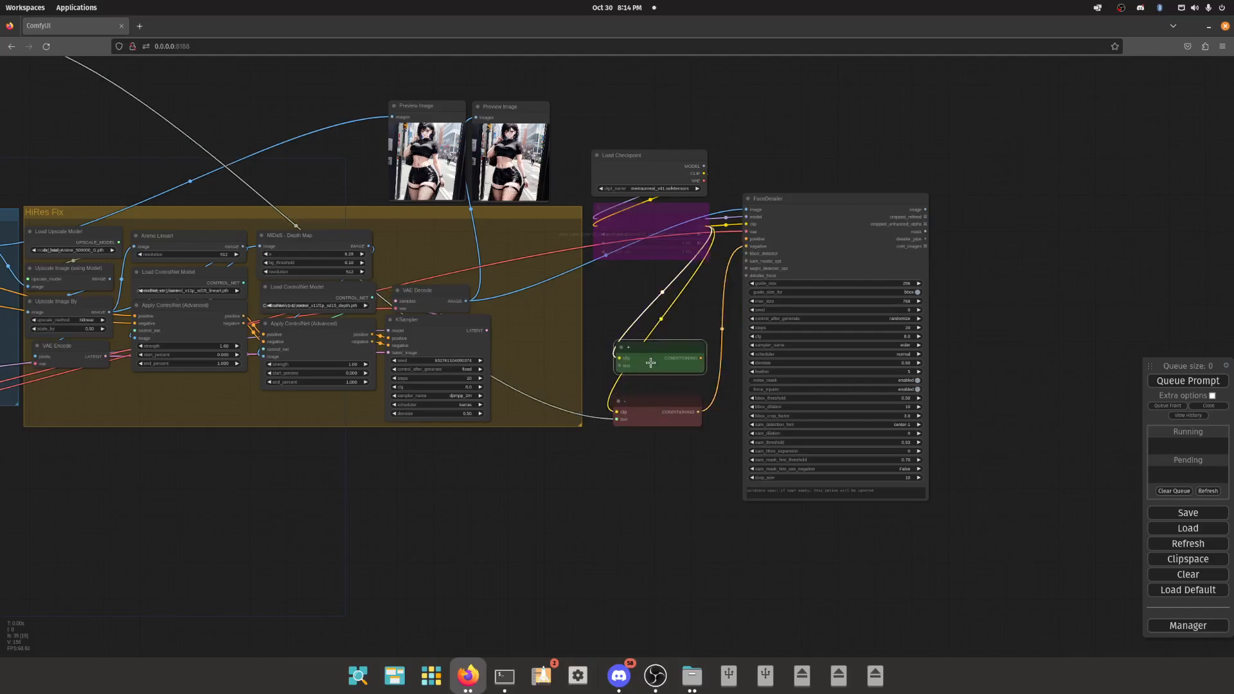
- Clone the first positive Text Multiline node and place the copy between the bypassed LoRA and the green conditioning node
{"action": "scroll", "coordinate": [598, 488], "scroll_direction": "down", "scroll_amount": 4}
{"action": "left_click_drag", "start_coordinate": [586, 495], "coordinate": [686, 490]}
{"action": "left_click_drag", "start_coordinate": [315, 159], "coordinate": [448, 181]}
{"action": "left_click", "coordinate": [82, 167]}
{"action": "right_click", "coordinate": [82, 168]}
{"action": "left_click", "coordinate": [97, 318]}
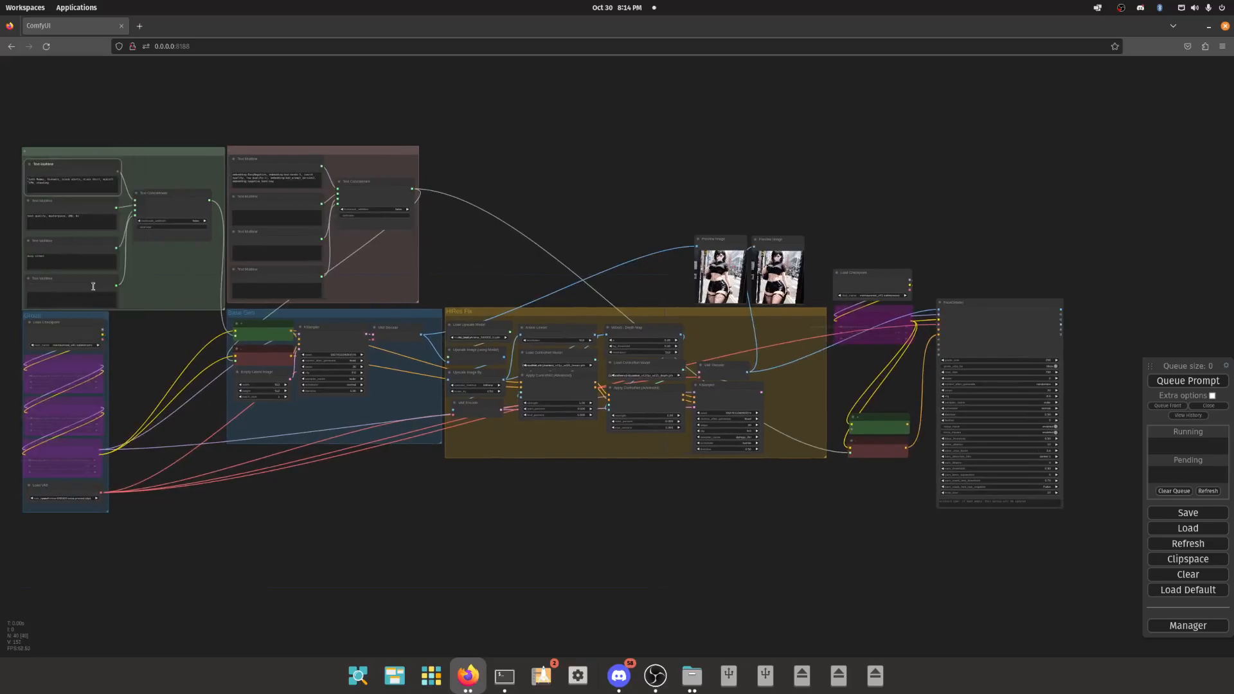
{"action": "left_click_drag", "start_coordinate": [88, 180], "coordinate": [864, 363]}
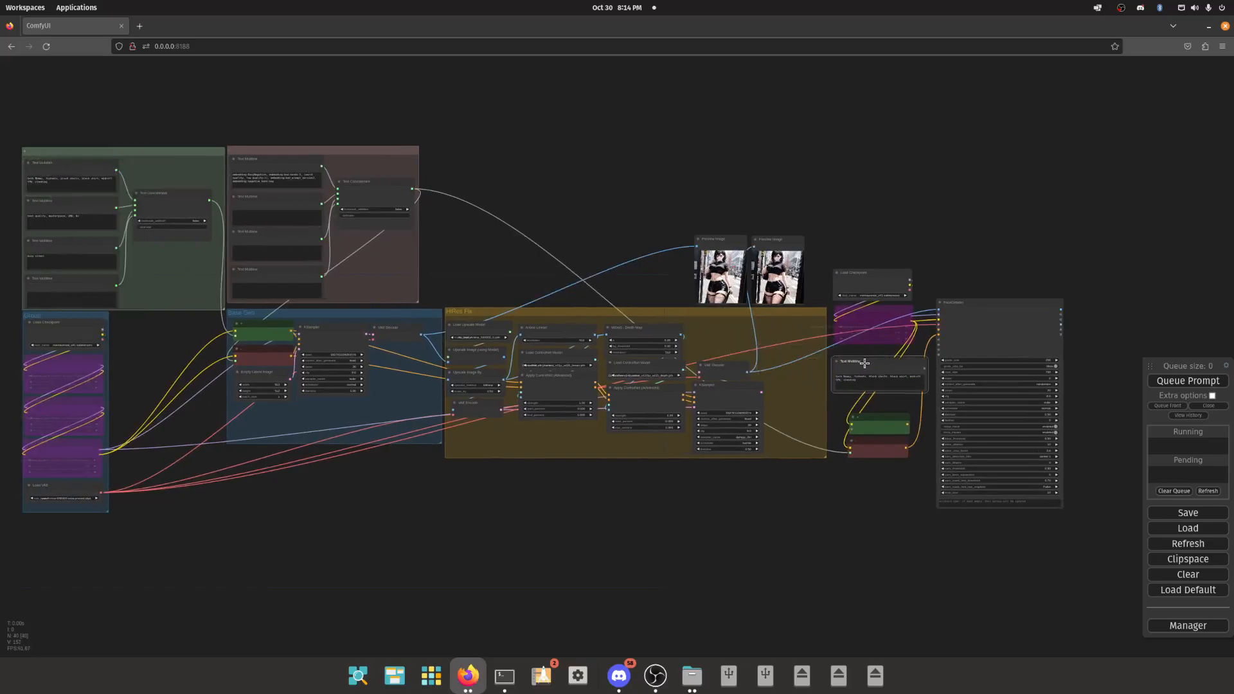
- Examine the subject prompt wording in the first Text Multiline node of the original positive prompt group
{"action": "scroll", "coordinate": [39, 170], "scroll_direction": "up", "scroll_amount": 15}
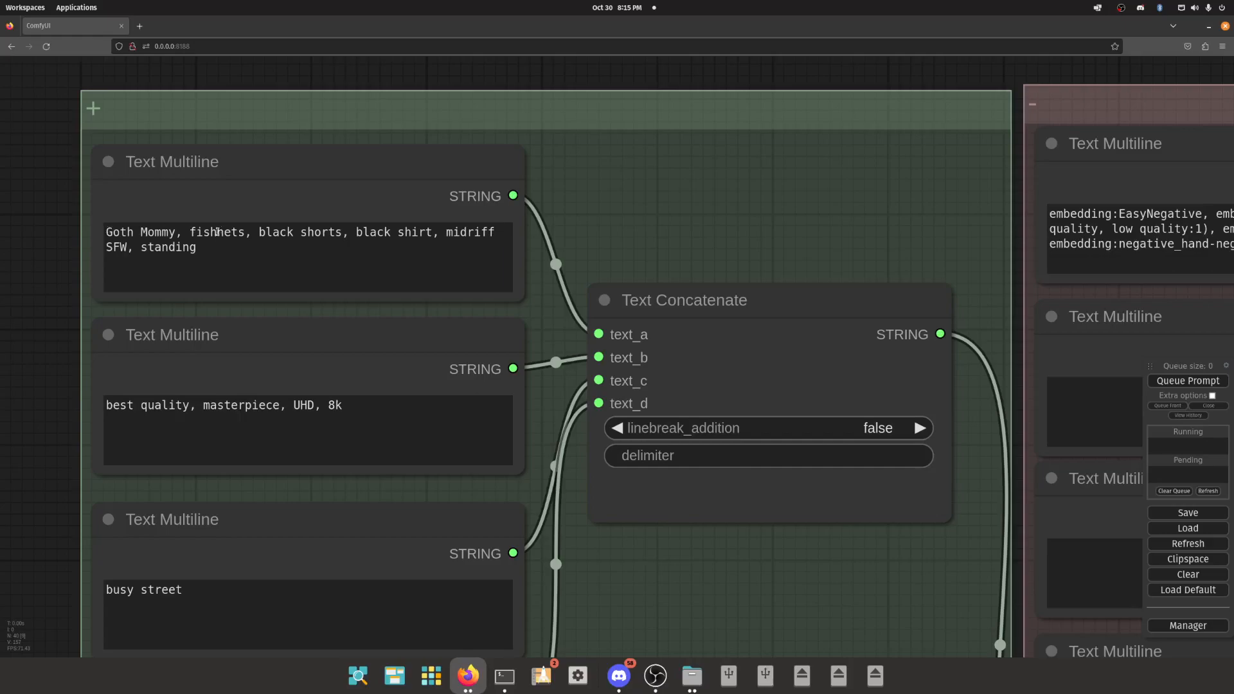
{"action": "left_click", "coordinate": [217, 231]}
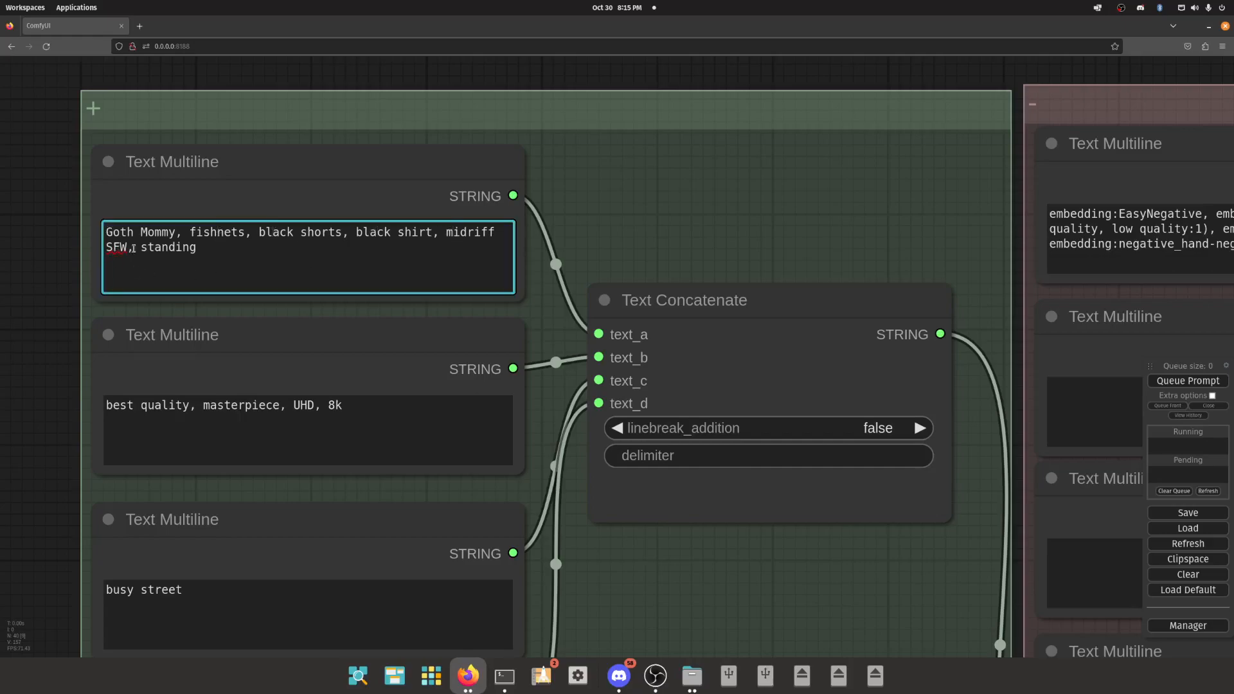
{"action": "triple_click", "coordinate": [175, 247]}
{"action": "left_click", "coordinate": [195, 232]}
{"action": "left_click_drag", "start_coordinate": [195, 232], "coordinate": [118, 278]}
{"action": "left_click", "coordinate": [61, 279]}
- Change the cloned Text Multiline prompt to "Goth Mommy, beautiful eyes, mascara, eyeliner, lipstick, warm smile, happy expression"
{"action": "scroll", "coordinate": [29, 275], "scroll_direction": "down", "scroll_amount": 9}
{"action": "left_click_drag", "start_coordinate": [896, 229], "coordinate": [487, 134]}
{"action": "scroll", "coordinate": [751, 201], "scroll_direction": "down", "scroll_amount": 4}
{"action": "left_click_drag", "start_coordinate": [1100, 254], "coordinate": [769, 163]}
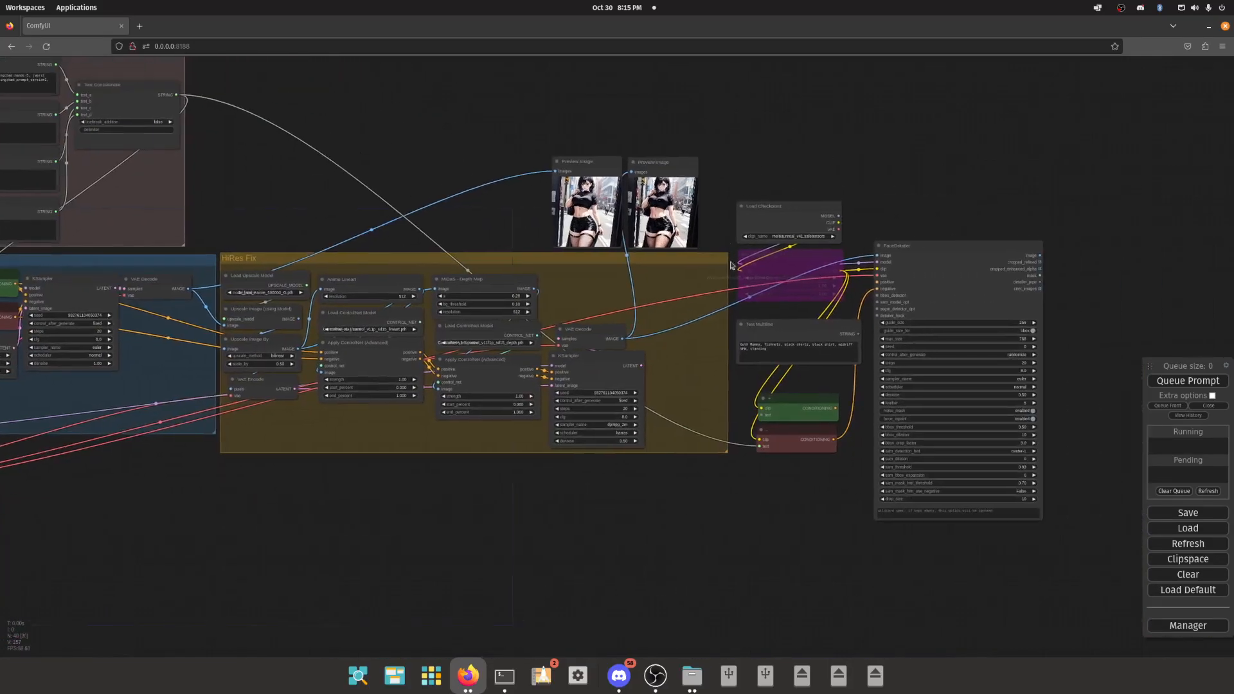
{"action": "scroll", "coordinate": [737, 299], "scroll_direction": "up", "scroll_amount": 11}
{"action": "left_click_drag", "start_coordinate": [758, 354], "coordinate": [619, 267]}
{"action": "double_click", "coordinate": [661, 355]}
{"action": "triple_click", "coordinate": [675, 354]}
{"action": "left_click", "coordinate": [677, 367]}
{"action": "left_click_drag", "start_coordinate": [690, 357], "coordinate": [737, 385]}
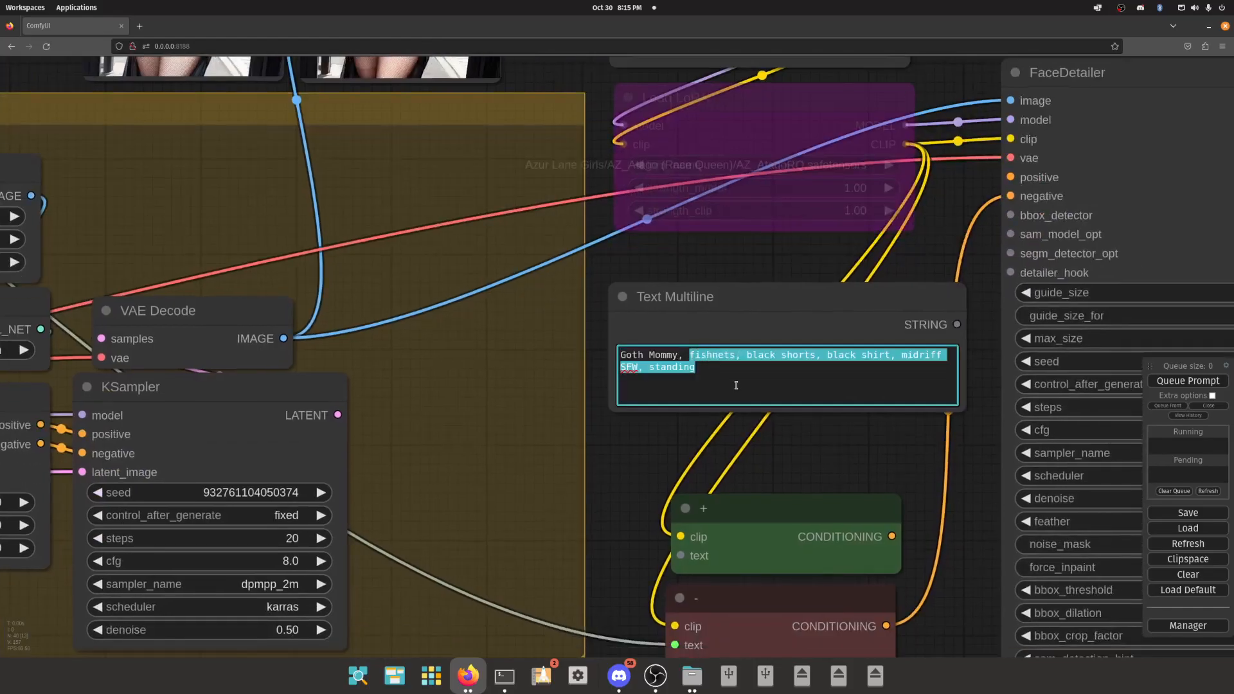
{"action": "type", "text": "beautiful eyes, masca"}
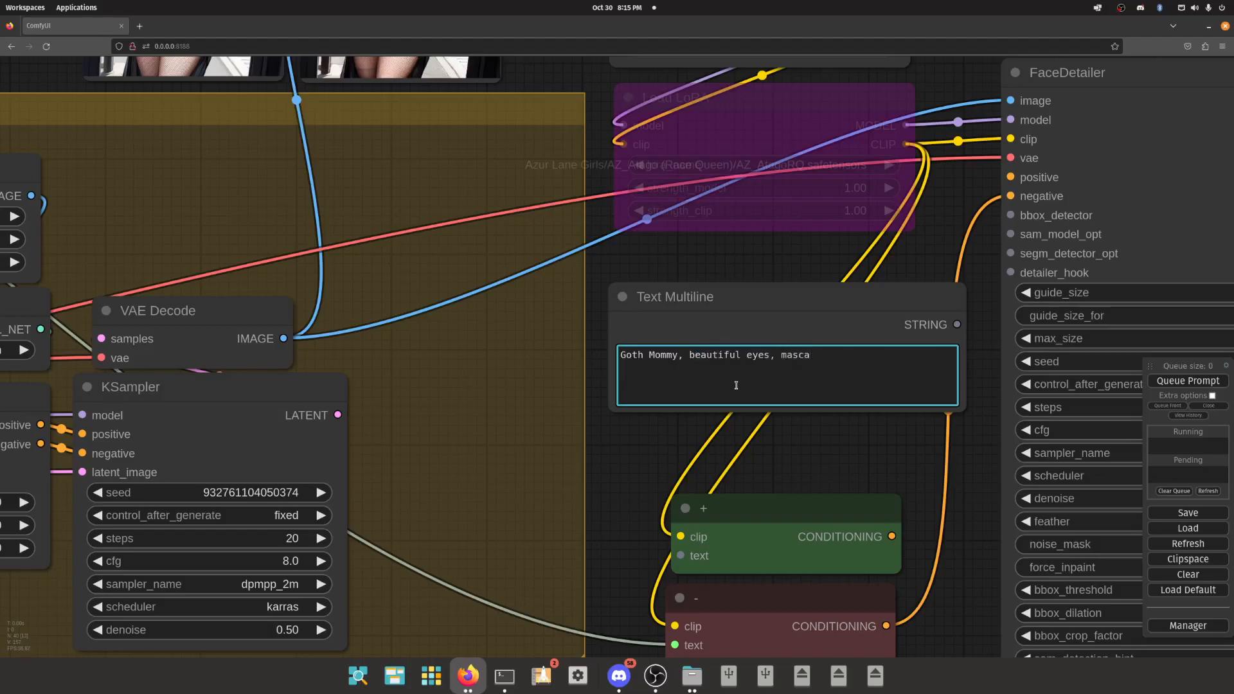
{"action": "type", "text": "ra, eyeliner, lipstick, wa"}
{"action": "type", "text": "rm smile, happy expression"}
- Connect the cloned Text Multiline's STRING output to the green conditioning node's text input, and narrow and reposition the text node
{"action": "scroll", "coordinate": [739, 437], "scroll_direction": "down", "scroll_amount": 4}
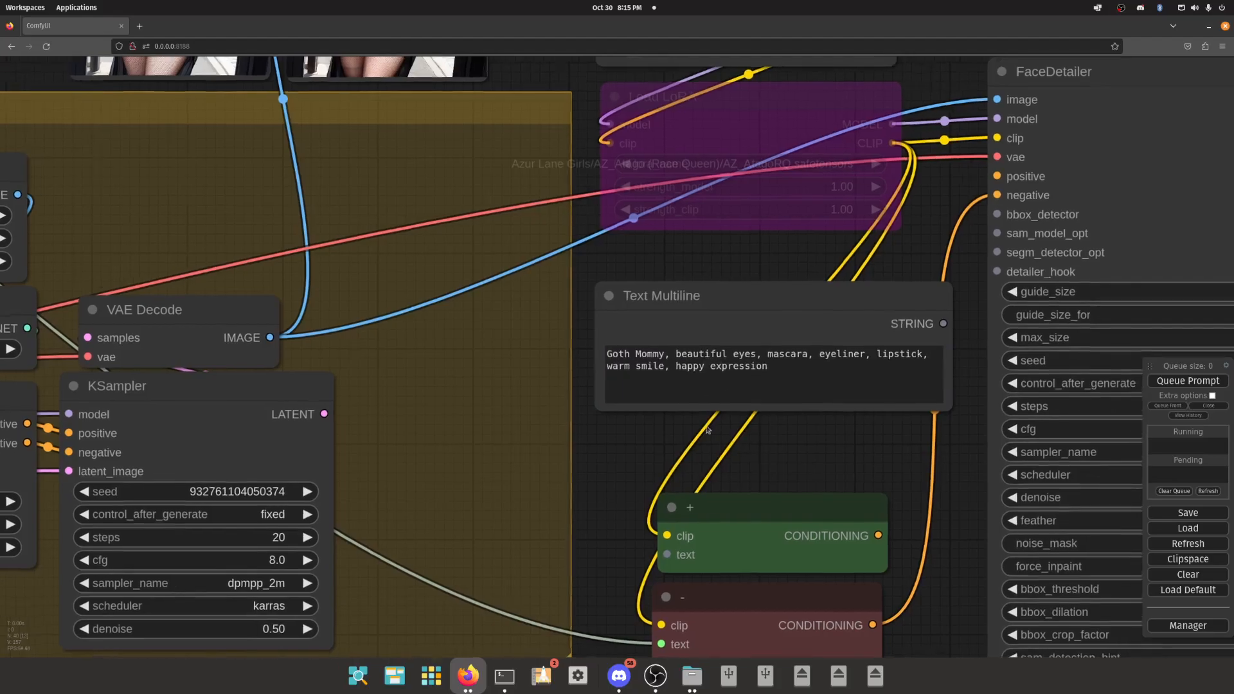
{"action": "left_click_drag", "start_coordinate": [812, 311], "coordinate": [622, 470]}
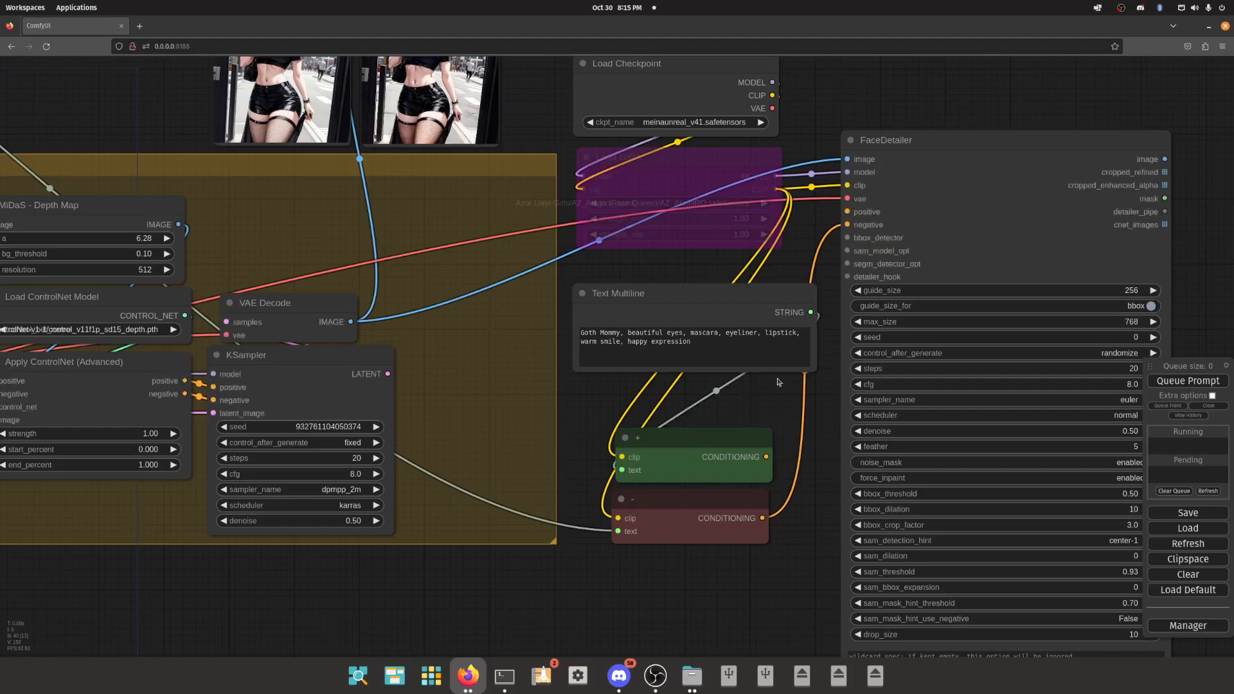
{"action": "left_click_drag", "start_coordinate": [811, 365], "coordinate": [762, 365]}
{"action": "mouse_move", "coordinate": [694, 313]}
{"action": "left_mouse_down"}
{"action": "mouse_move", "coordinate": [708, 315]}
{"action": "mouse_move", "coordinate": [708, 298]}
{"action": "left_mouse_up"}
{"action": "left_click_drag", "start_coordinate": [740, 386], "coordinate": [608, 381]}
- Connect the green node's CONDITIONING output to the FaceDetailer's positive input and stack both conditioning nodes directly below the text node
{"action": "scroll", "coordinate": [597, 382], "scroll_direction": "down", "scroll_amount": 2}
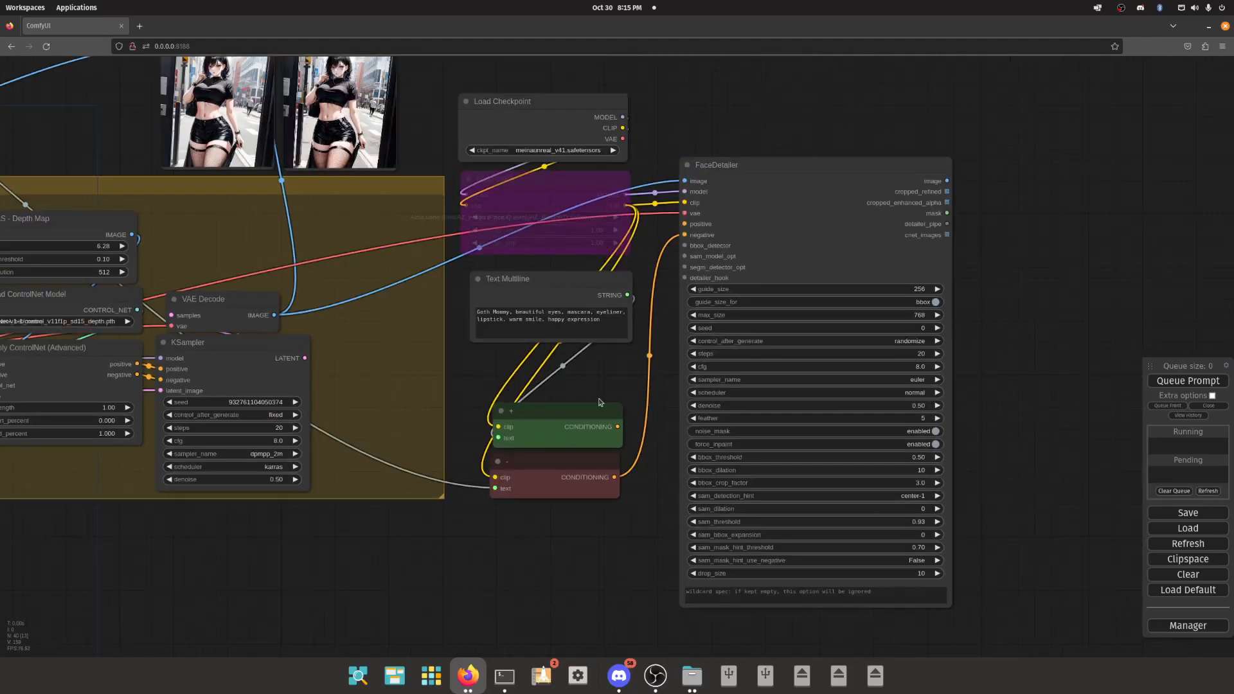
{"action": "left_click_drag", "start_coordinate": [616, 426], "coordinate": [685, 223]}
{"action": "left_click_drag", "start_coordinate": [583, 415], "coordinate": [575, 400]}
{"action": "left_click_drag", "start_coordinate": [585, 468], "coordinate": [581, 459]}
{"action": "left_click_drag", "start_coordinate": [561, 419], "coordinate": [558, 384]}
{"action": "left_click_drag", "start_coordinate": [559, 458], "coordinate": [550, 422]}
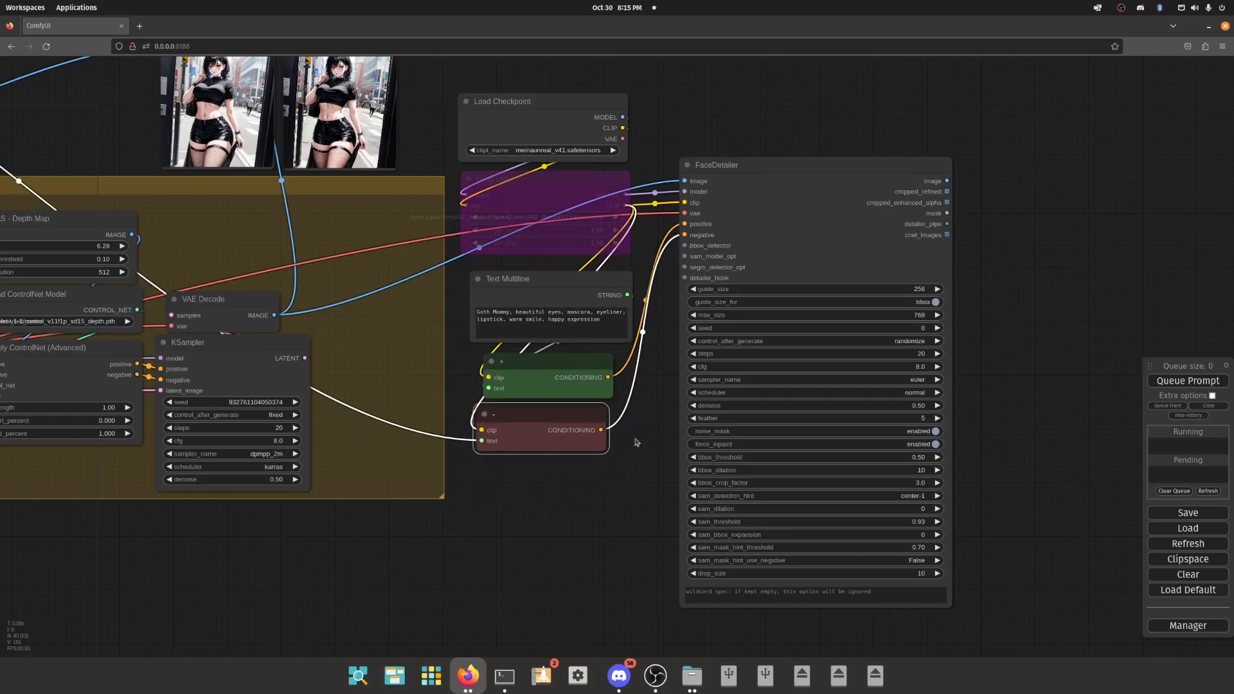
{"action": "right_click", "coordinate": [527, 502]}
{"action": "left_click", "coordinate": [552, 502]}
{"action": "left_click", "coordinate": [664, 331]}
{"action": "left_click_drag", "start_coordinate": [685, 246], "coordinate": [567, 504]}
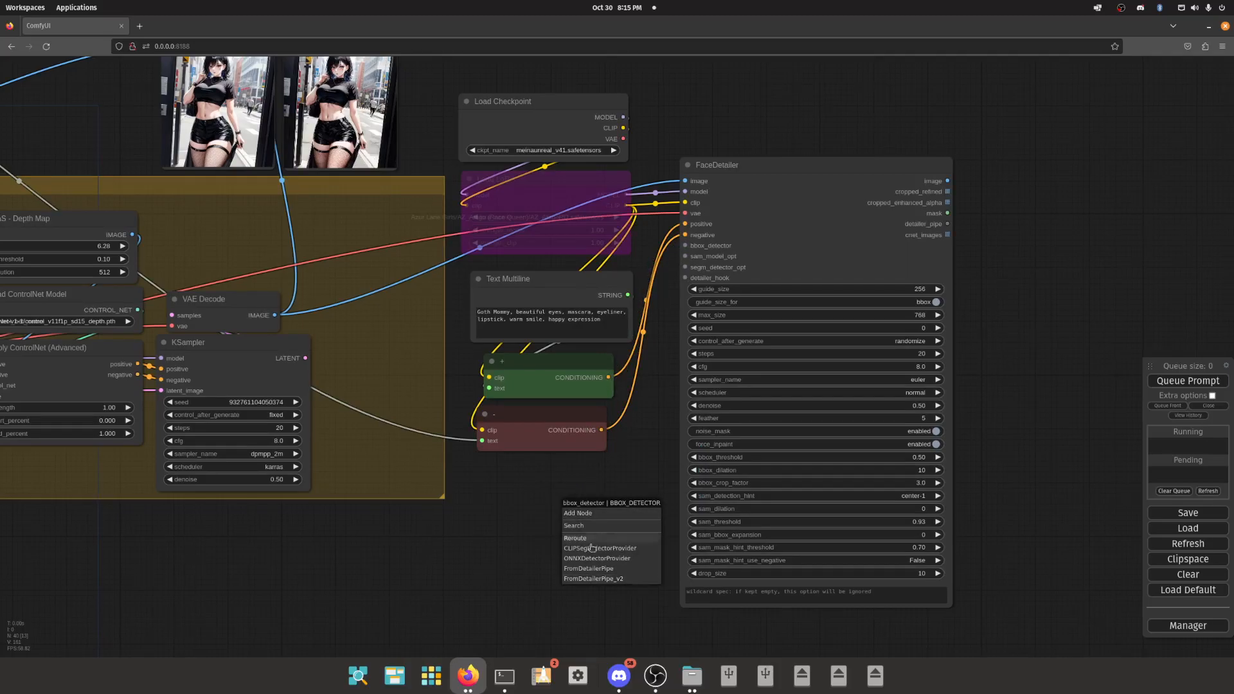
- Add an ImpactPack UltralyticsDetectorProvider node and place it below the red conditioning node
{"action": "right_click", "coordinate": [521, 496]}
{"action": "left_click", "coordinate": [543, 494]}
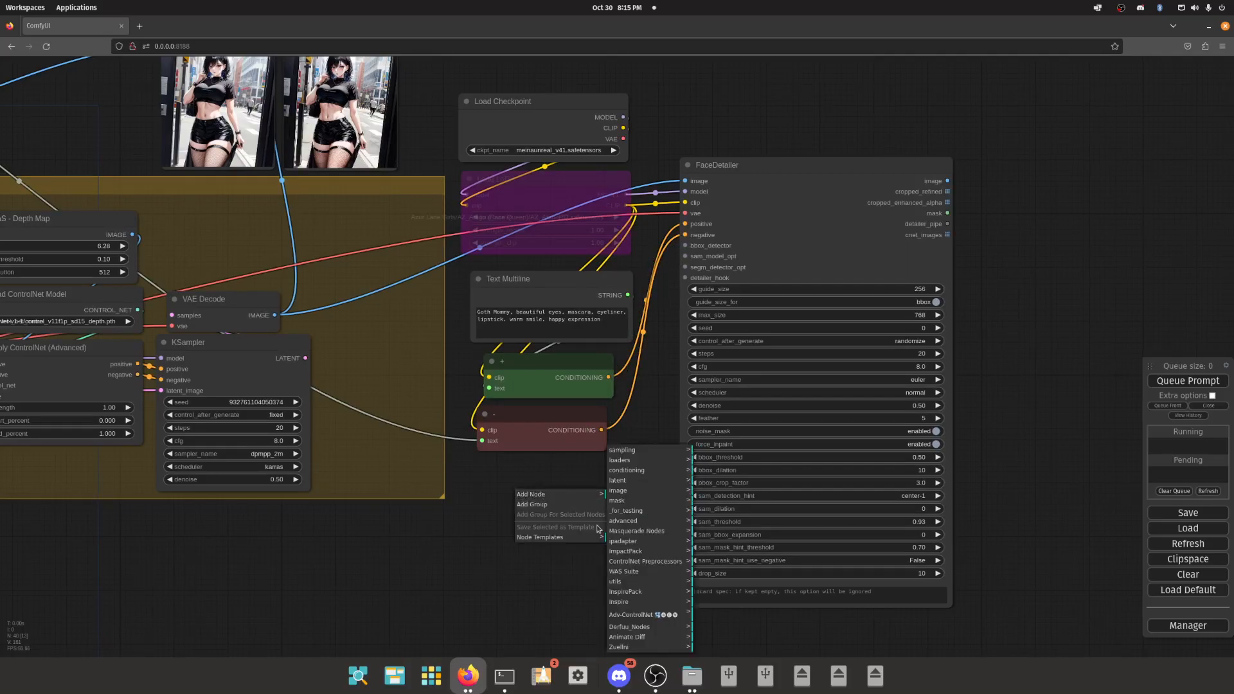
{"action": "left_click", "coordinate": [645, 552]}
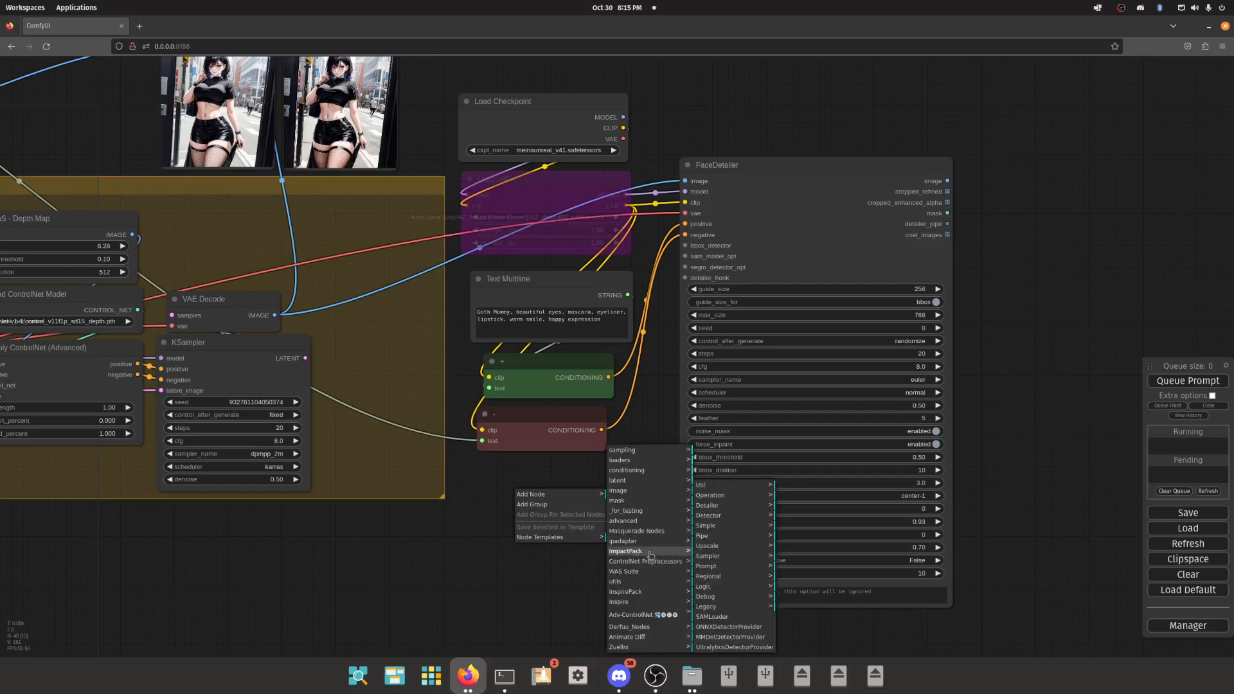
{"action": "left_click", "coordinate": [734, 646]}
{"action": "left_click_drag", "start_coordinate": [606, 505], "coordinate": [555, 496]}
- Check the detector provider's model name, and connect its BBOX_DETECTOR output to the FaceDetailer's bbox_detector input
{"action": "scroll", "coordinate": [566, 543], "scroll_direction": "up", "scroll_amount": 15}
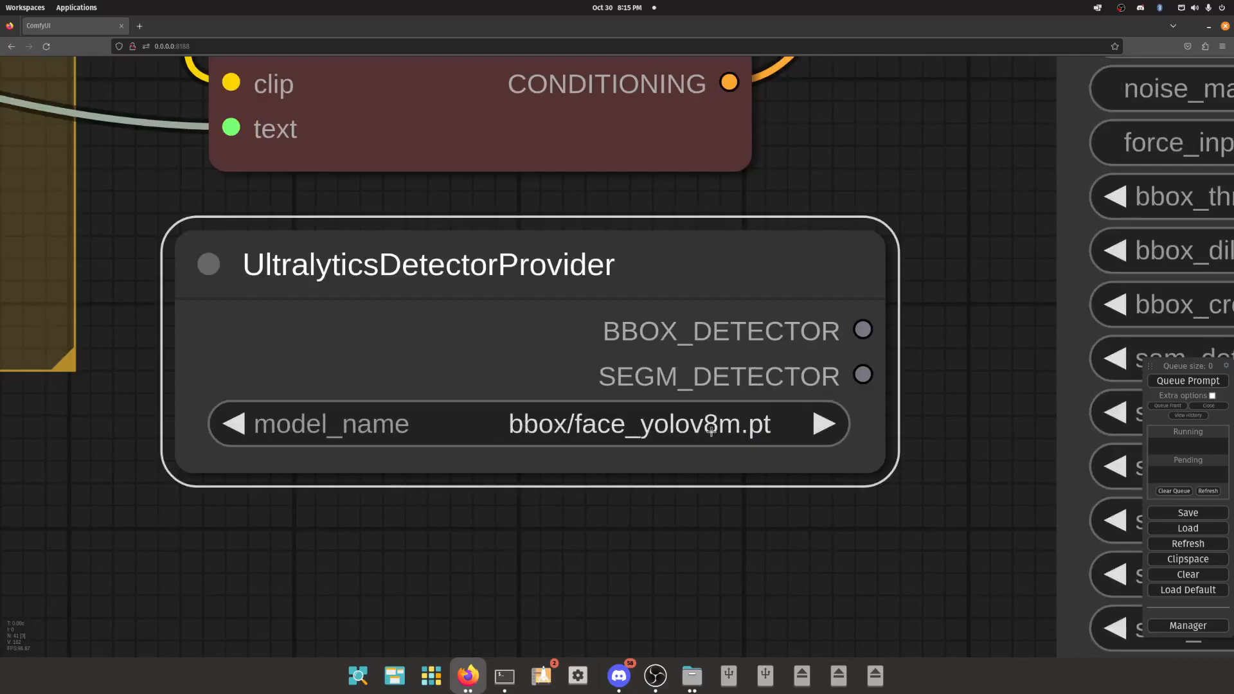
{"action": "scroll", "coordinate": [711, 430], "scroll_direction": "down", "scroll_amount": 10}
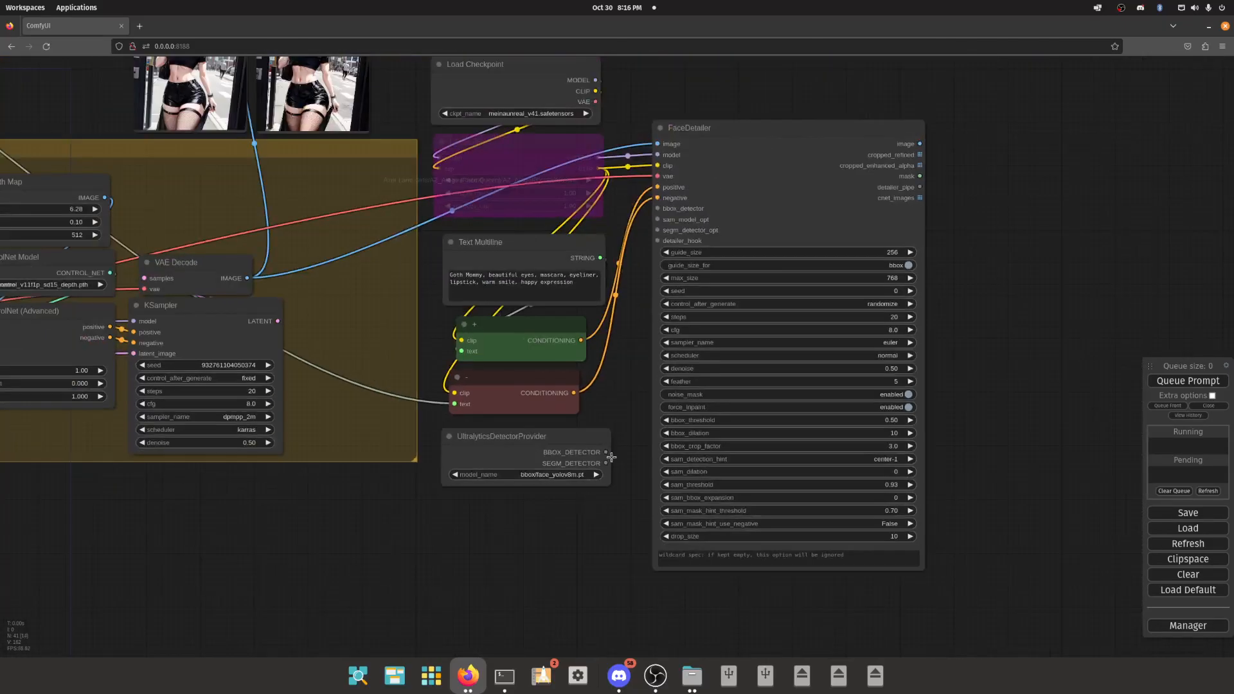
{"action": "left_click_drag", "start_coordinate": [606, 452], "coordinate": [659, 208]}
- Try the segm/person_yolov8m-seg.pt model in the UltralyticsDetectorProvider, and switch it back to bbox/face_yolov8m.pt
{"action": "left_click_drag", "start_coordinate": [920, 143], "coordinate": [987, 143]}
{"action": "left_click", "coordinate": [546, 475]}
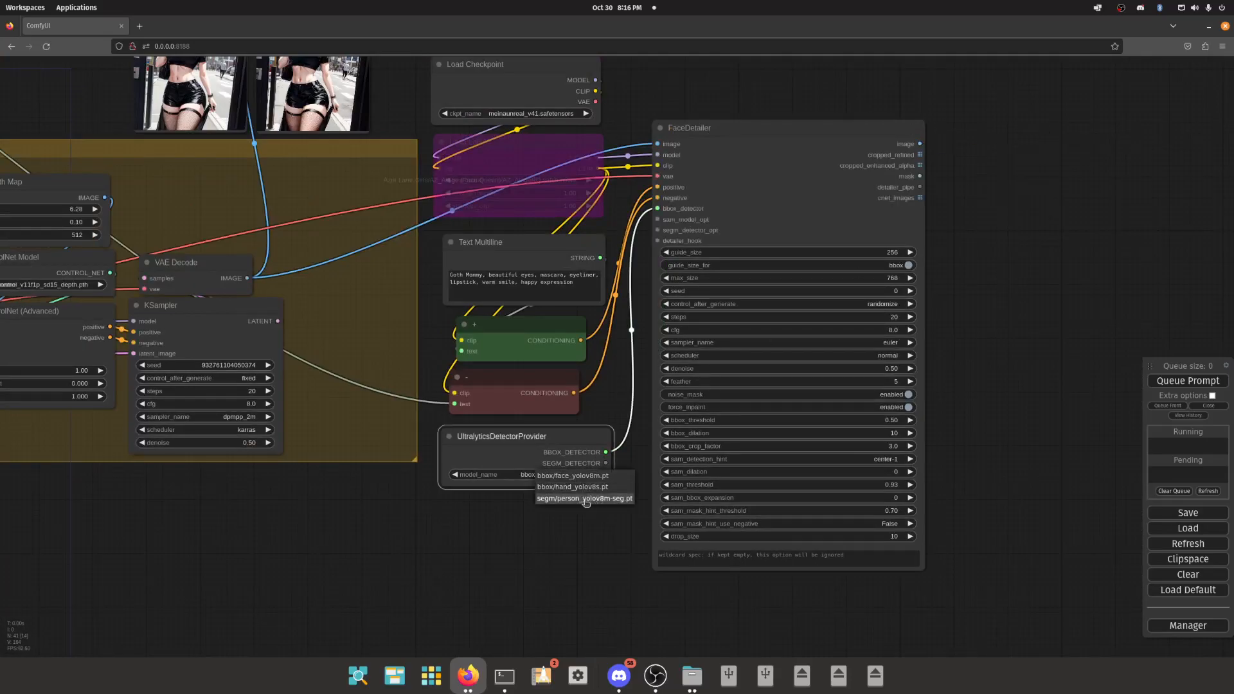
{"action": "left_click", "coordinate": [562, 499]}
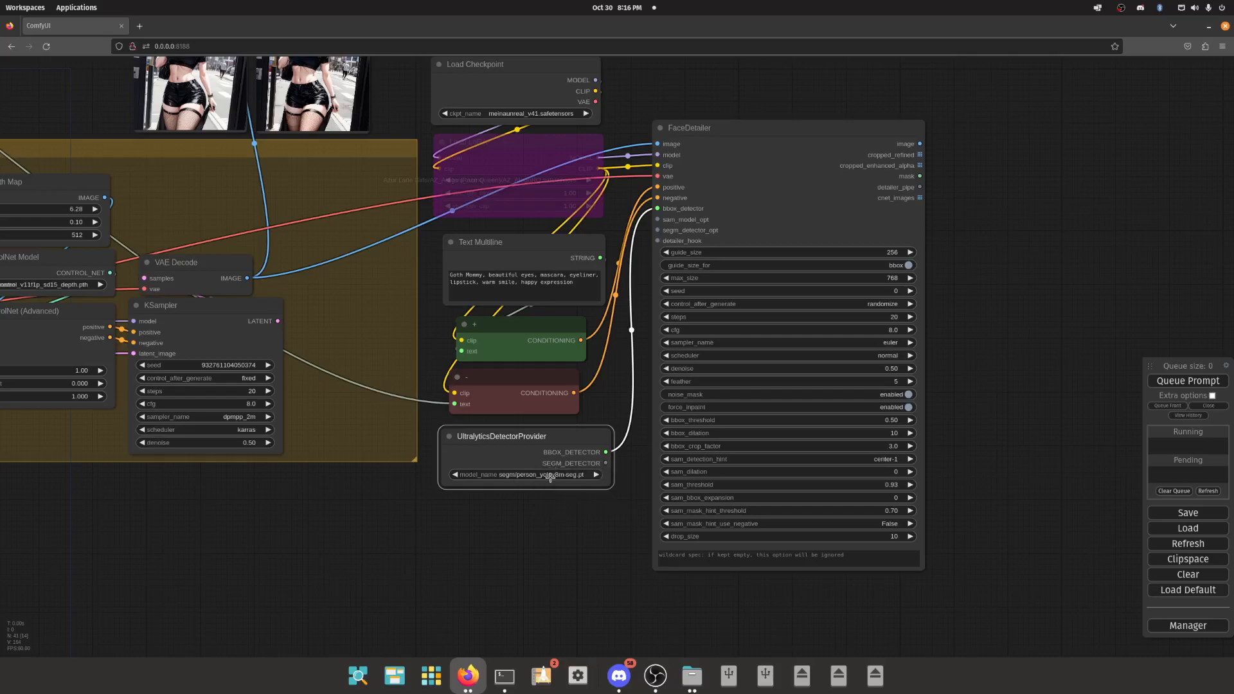
{"action": "left_click", "coordinate": [550, 477]}
{"action": "left_click", "coordinate": [570, 482]}
- Narrow the UltralyticsDetectorProvider node and reposition it below the red conditioning node
{"action": "left_click_drag", "start_coordinate": [612, 488], "coordinate": [588, 486]}
{"action": "mouse_move", "coordinate": [533, 454]}
{"action": "left_mouse_down"}
{"action": "mouse_move", "coordinate": [544, 438]}
{"action": "mouse_move", "coordinate": [522, 446]}
{"action": "left_mouse_up"}
- Add a Preview Image node beside the FaceDetailer, connected to its image output
{"action": "left_click_drag", "start_coordinate": [956, 294], "coordinate": [709, 329]}
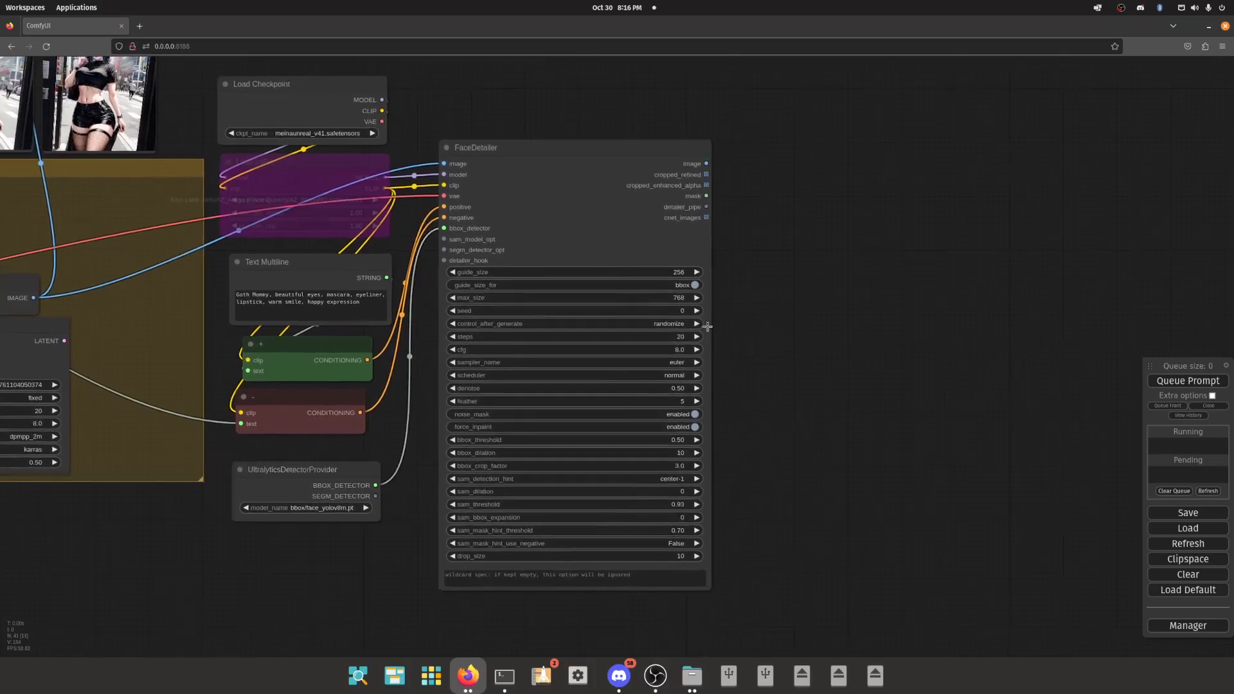
{"action": "left_click_drag", "start_coordinate": [705, 163], "coordinate": [789, 149]}
{"action": "left_click", "coordinate": [824, 226]}
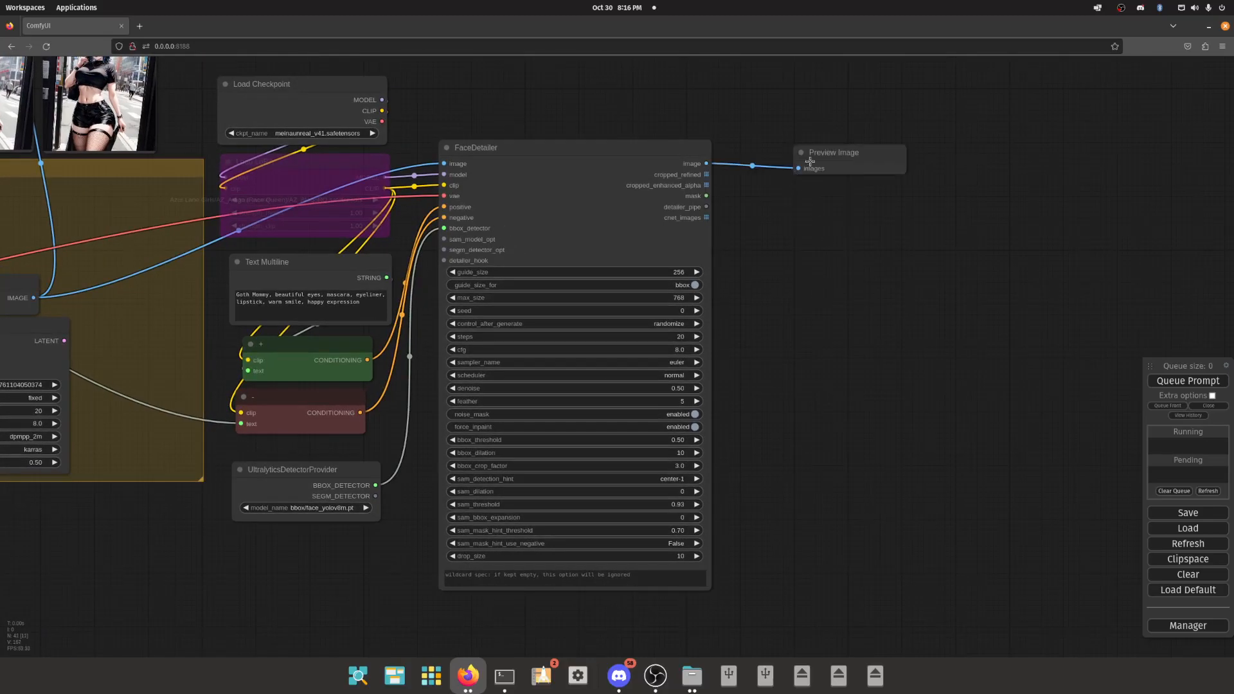
{"action": "left_click", "coordinate": [798, 162]}
- Examine the FaceDetailer's settings, including guide_size, max_size, steps, cfg, sampler, scheduler and denoise
{"action": "scroll", "coordinate": [717, 299], "scroll_direction": "up", "scroll_amount": 8}
{"action": "scroll", "coordinate": [717, 299], "scroll_direction": "down", "scroll_amount": 4}
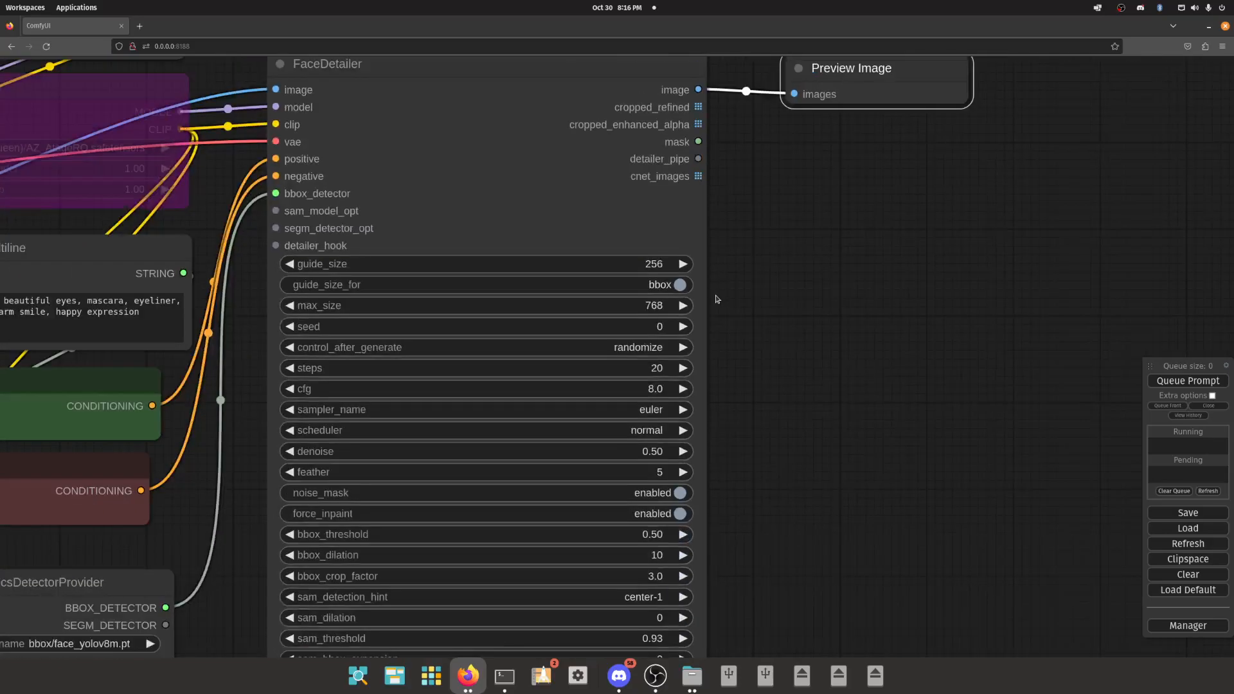
{"action": "scroll", "coordinate": [721, 297], "scroll_direction": "down", "scroll_amount": 3}
{"action": "scroll", "coordinate": [720, 311], "scroll_direction": "down", "scroll_amount": 1}
{"action": "left_click", "coordinate": [547, 250]}
{"action": "scroll", "coordinate": [620, 251], "scroll_direction": "up", "scroll_amount": 6}
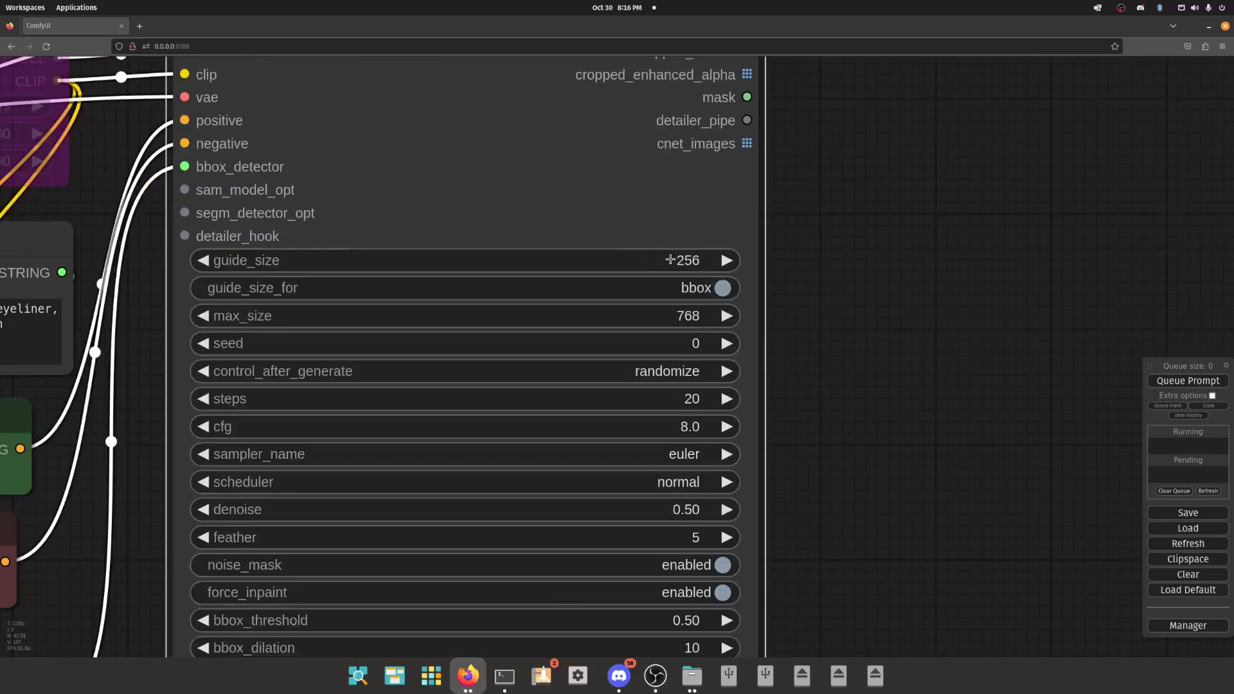
{"action": "scroll", "coordinate": [671, 261], "scroll_direction": "down", "scroll_amount": 6}
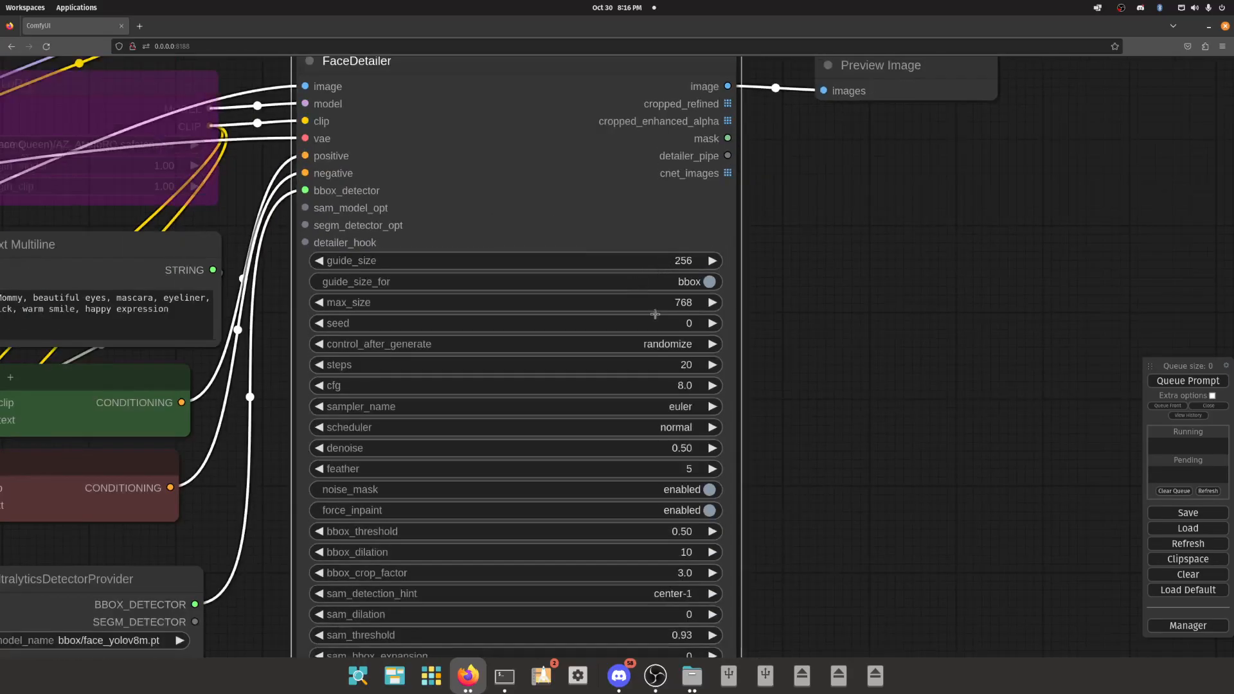
{"action": "scroll", "coordinate": [720, 290], "scroll_direction": "up", "scroll_amount": 4}
{"action": "left_click_drag", "start_coordinate": [719, 287], "coordinate": [695, 248]}
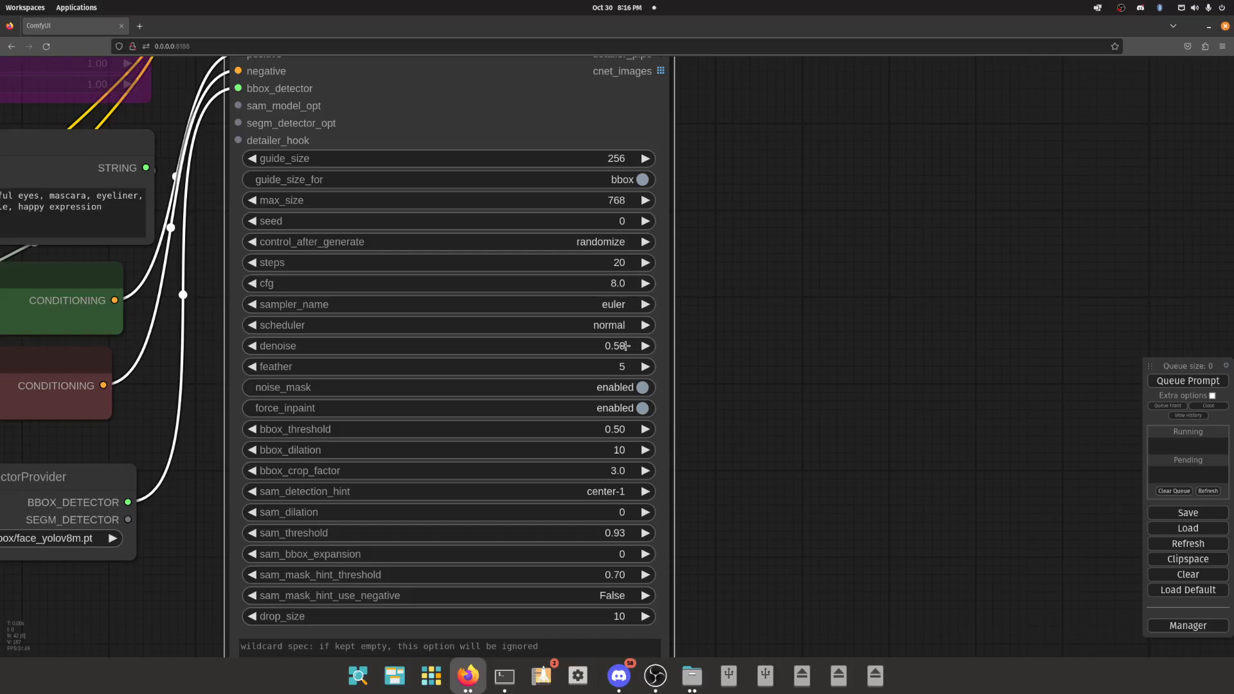
{"action": "scroll", "coordinate": [624, 345], "scroll_direction": "down", "scroll_amount": 3}
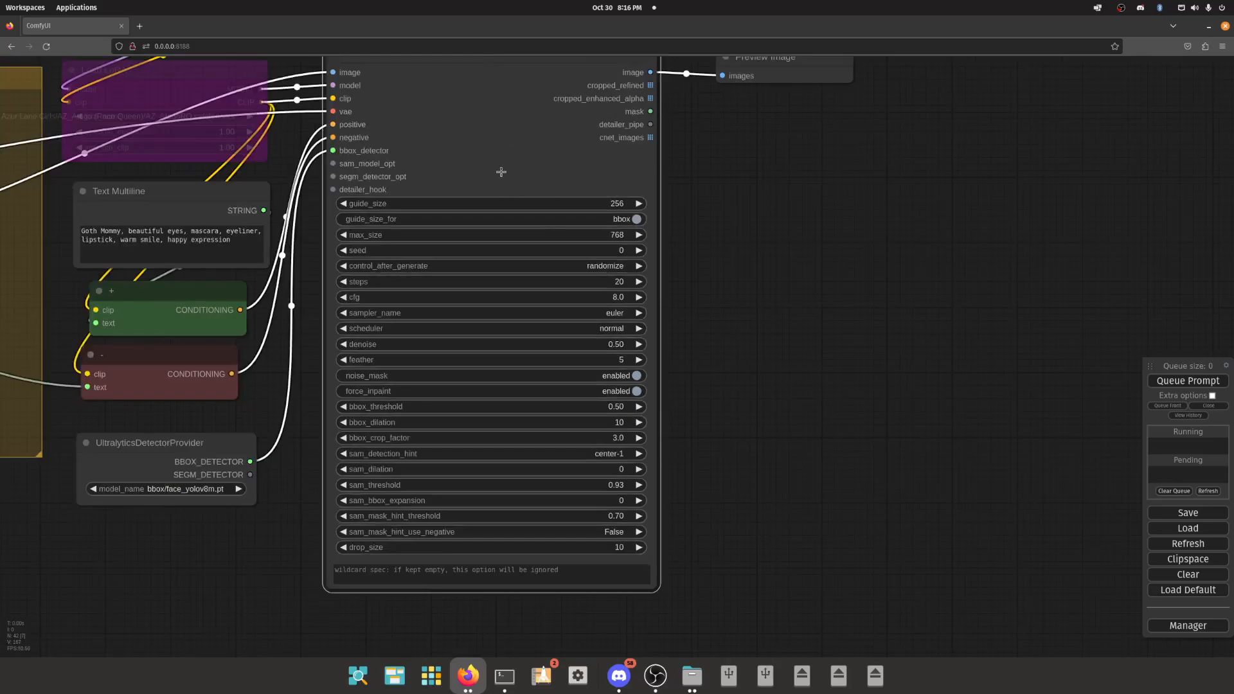
{"action": "scroll", "coordinate": [693, 276], "scroll_direction": "up", "scroll_amount": 2}
{"action": "scroll", "coordinate": [692, 276], "scroll_direction": "up", "scroll_amount": 1}
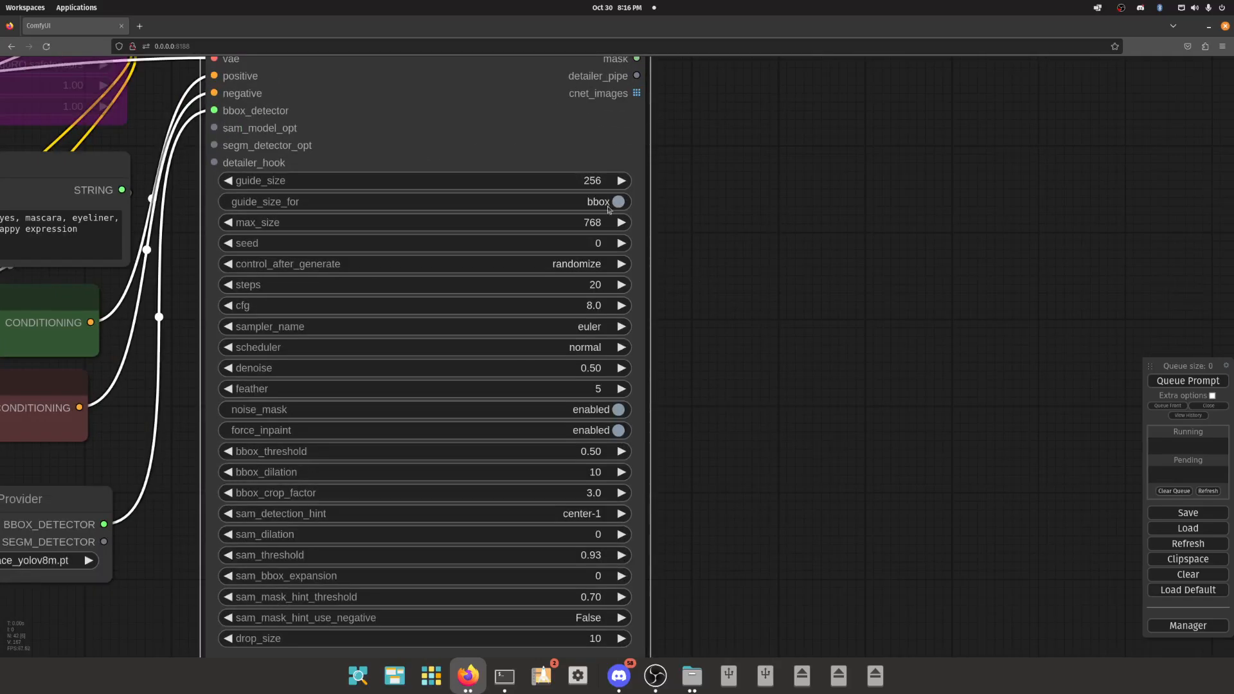
{"action": "scroll", "coordinate": [591, 464], "scroll_direction": "down", "scroll_amount": 4}
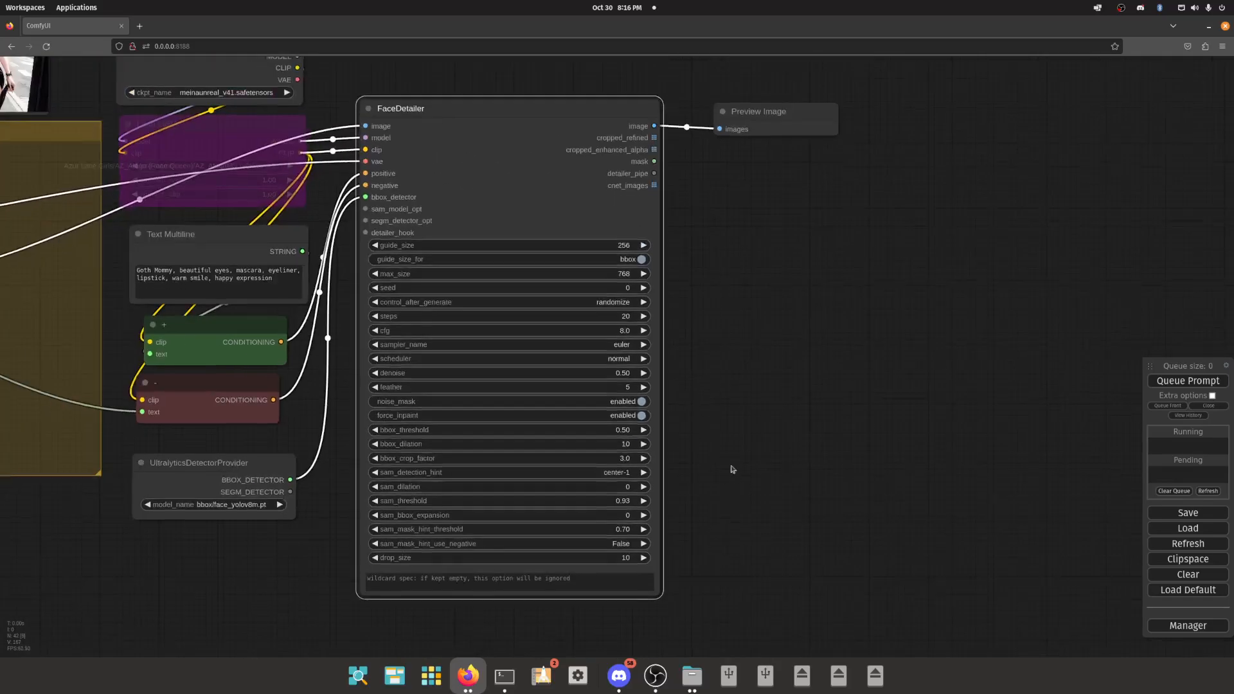
- Set the FaceDetailer's sampler_name to dpmpp_2m and its scheduler to karras
{"action": "scroll", "coordinate": [558, 297], "scroll_direction": "up", "scroll_amount": 3}
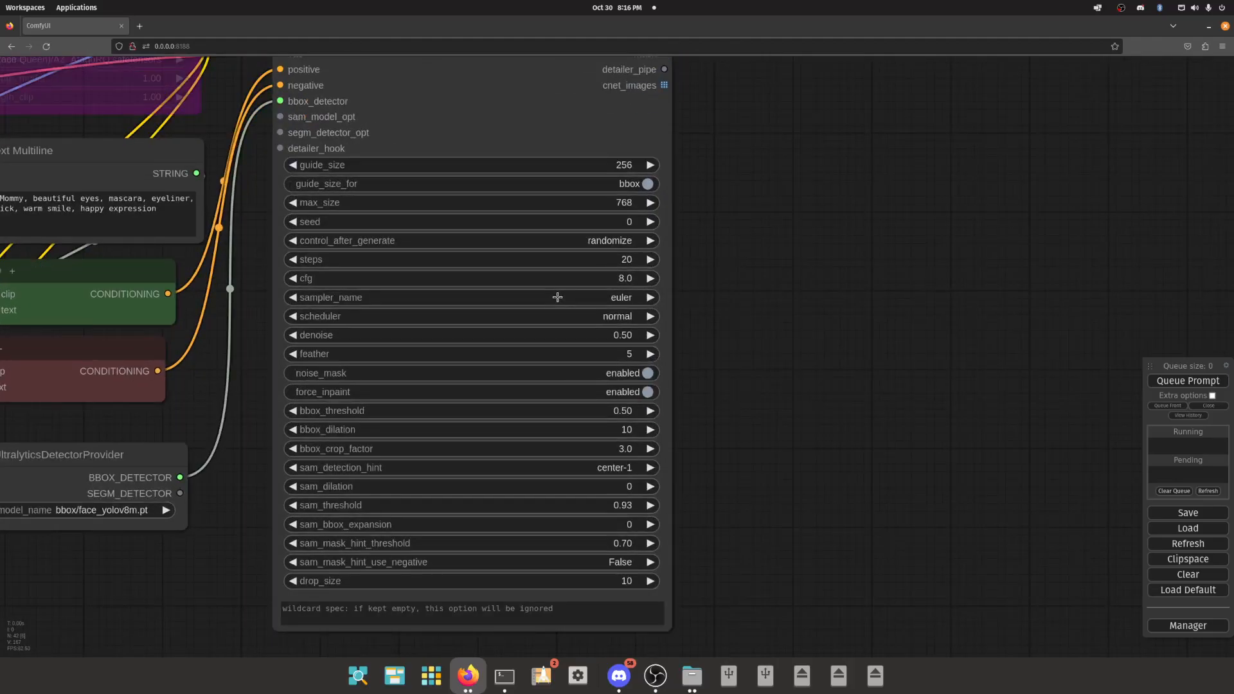
{"action": "left_click", "coordinate": [557, 297]}
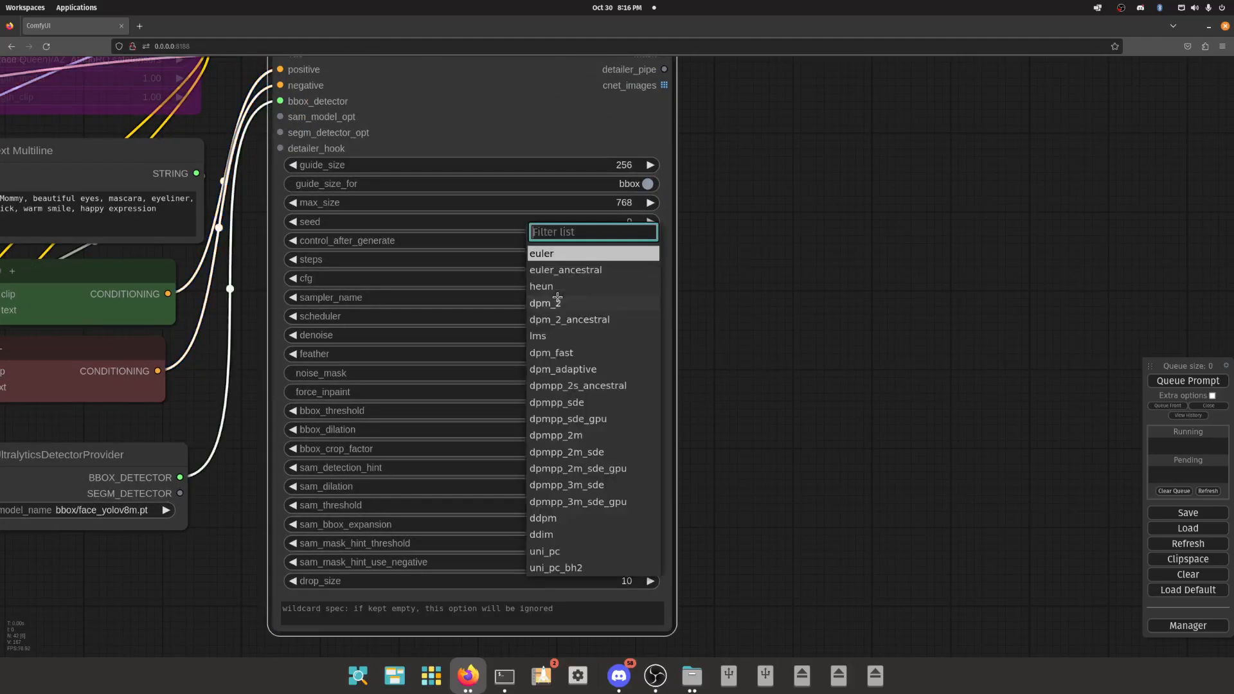
{"action": "left_click", "coordinate": [598, 434]}
{"action": "left_click", "coordinate": [583, 314]}
{"action": "left_click", "coordinate": [589, 316]}
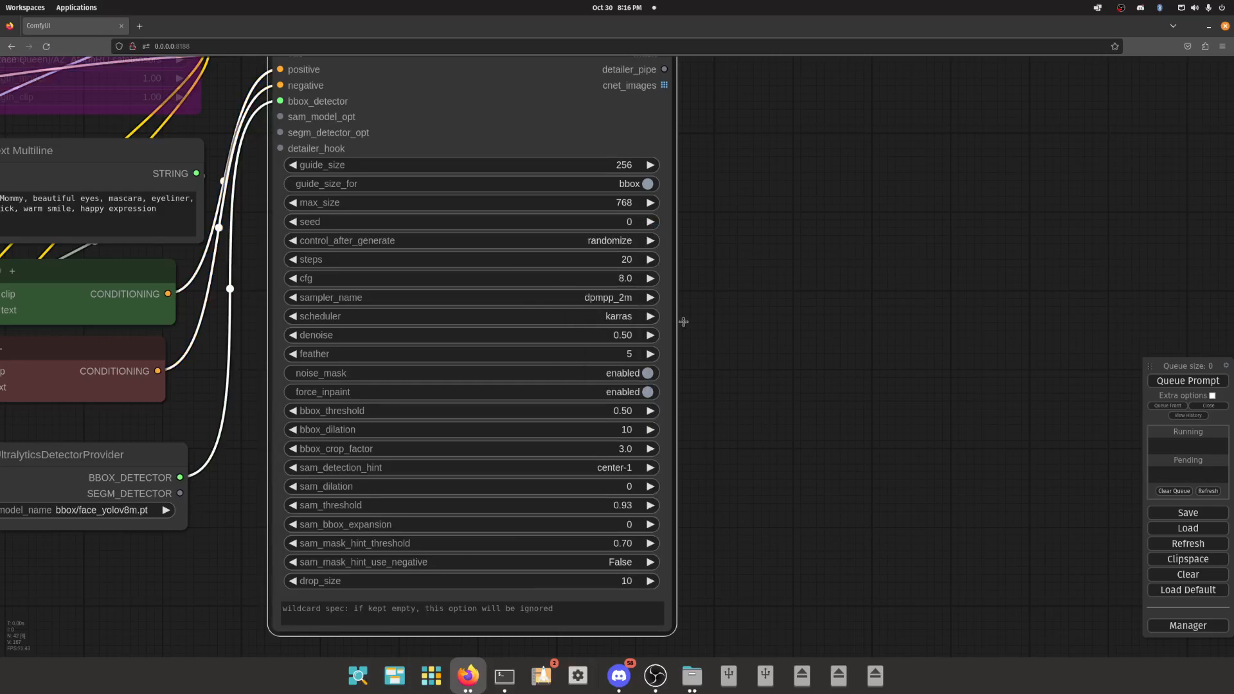
{"action": "left_click", "coordinate": [598, 298]}
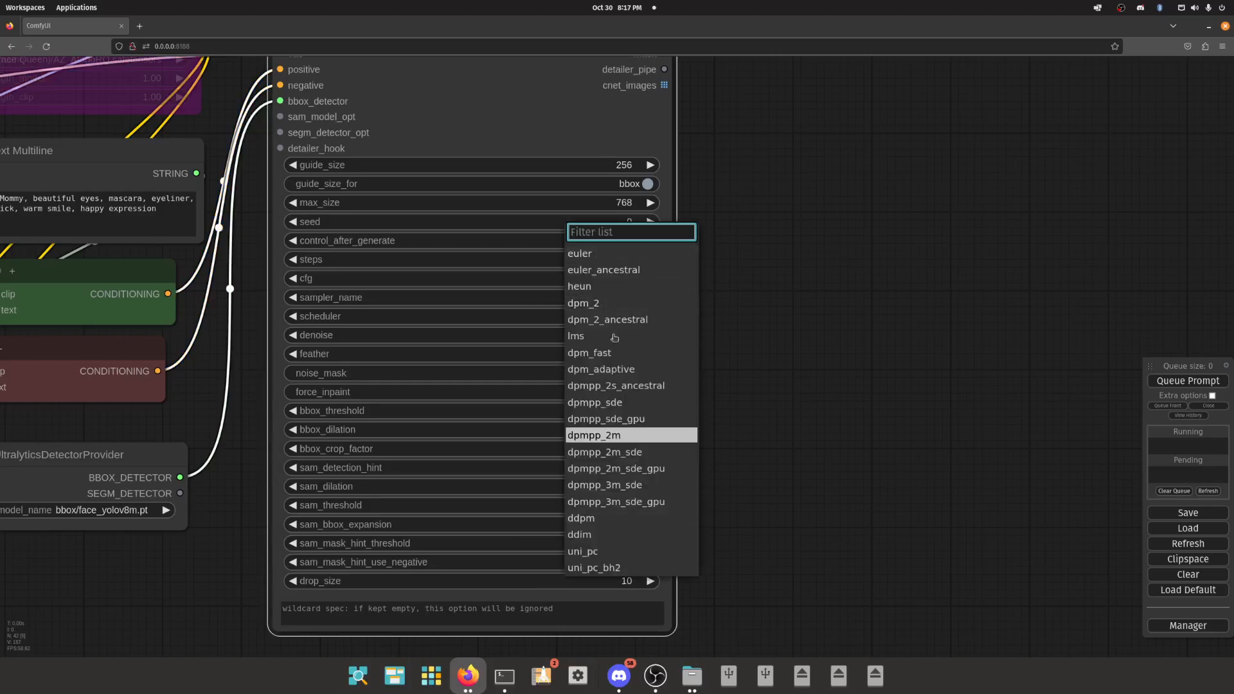
{"action": "left_click", "coordinate": [802, 330]}
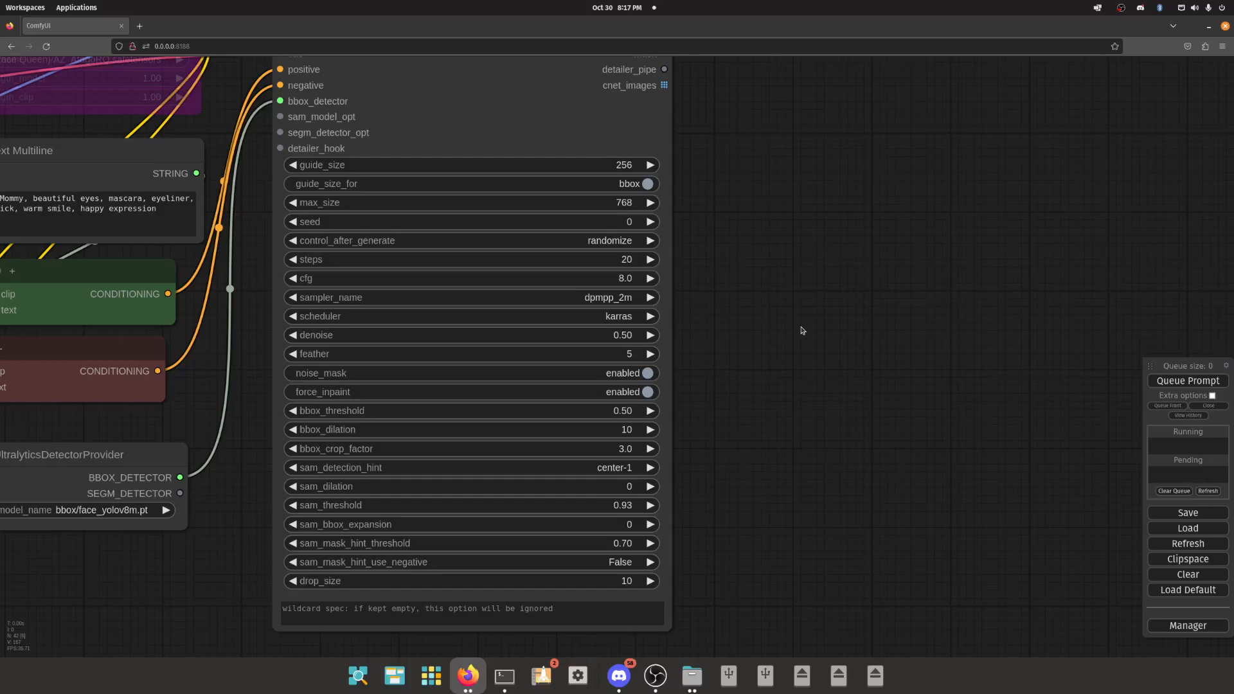
- Compare the existing preview image with the FaceDetailer's settings, and set its denoise to 0.40
{"action": "scroll", "coordinate": [792, 332], "scroll_direction": "down", "scroll_amount": 5}
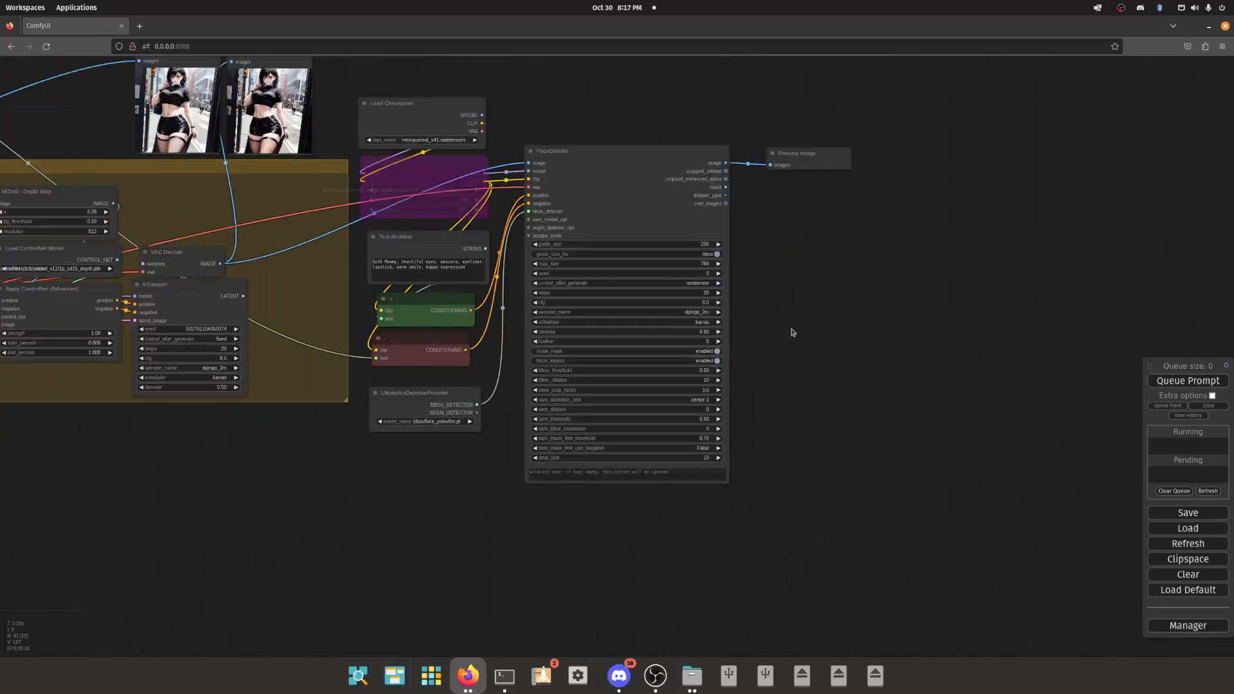
{"action": "left_click_drag", "start_coordinate": [575, 113], "coordinate": [662, 158]}
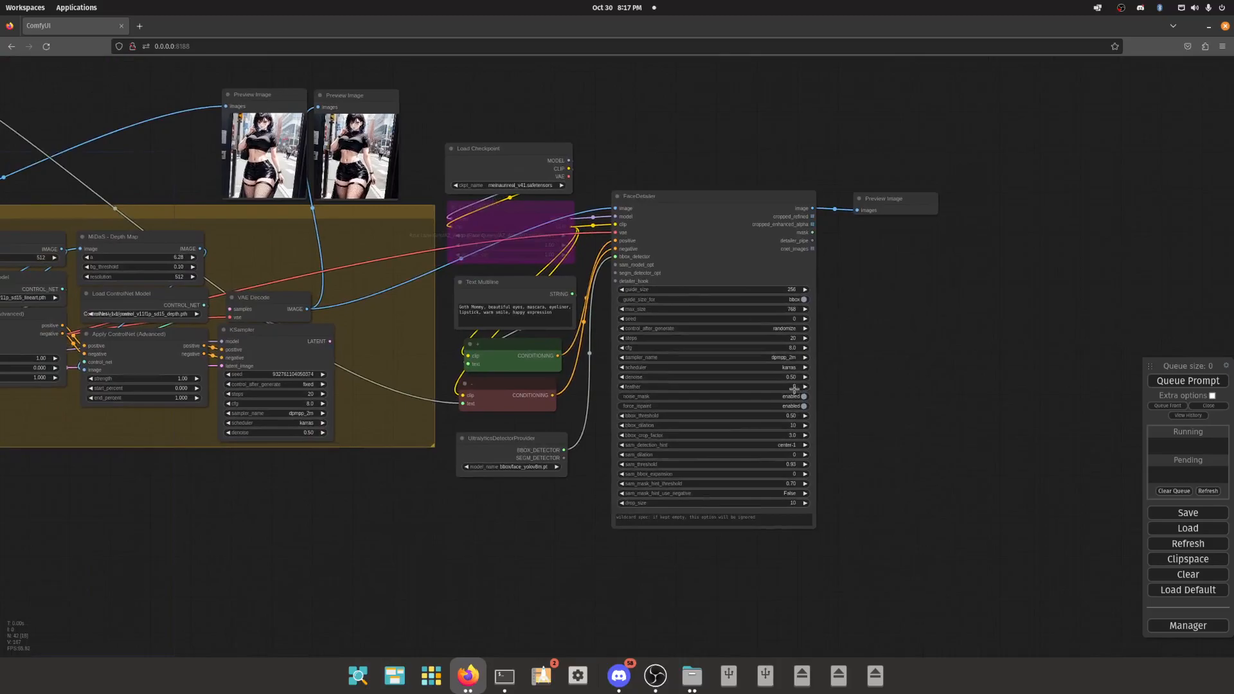
{"action": "scroll", "coordinate": [358, 126], "scroll_direction": "up", "scroll_amount": 15}
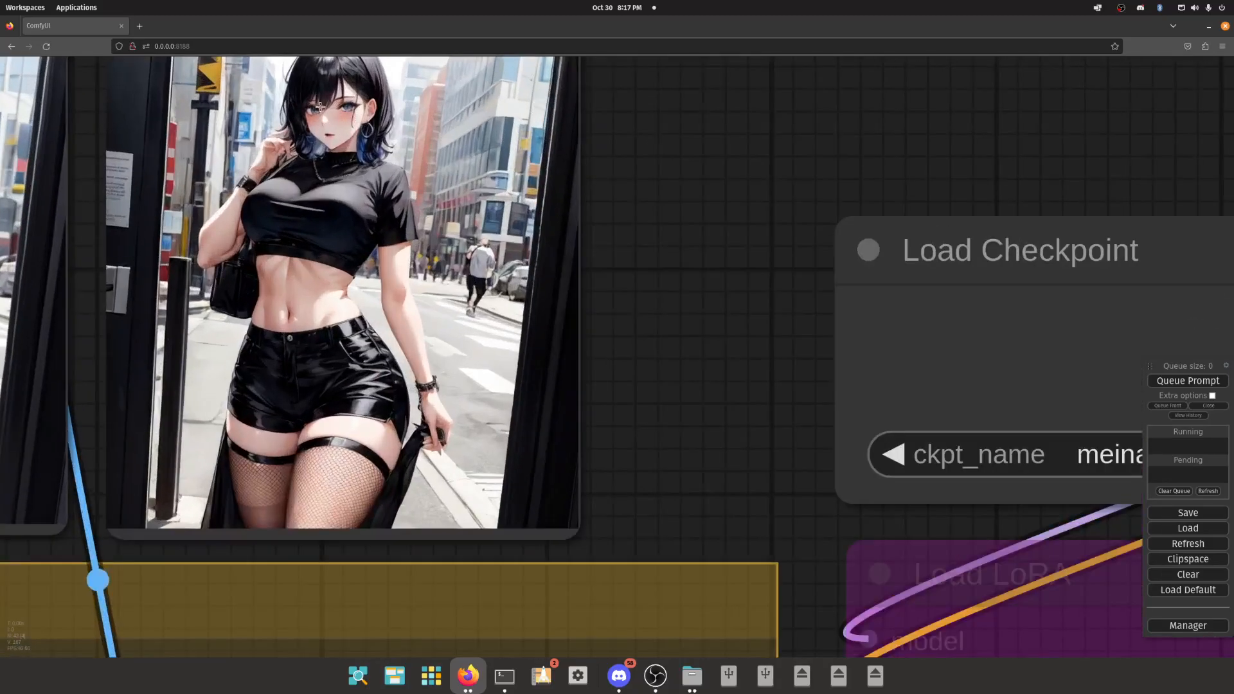
{"action": "scroll", "coordinate": [304, 276], "scroll_direction": "down", "scroll_amount": 10}
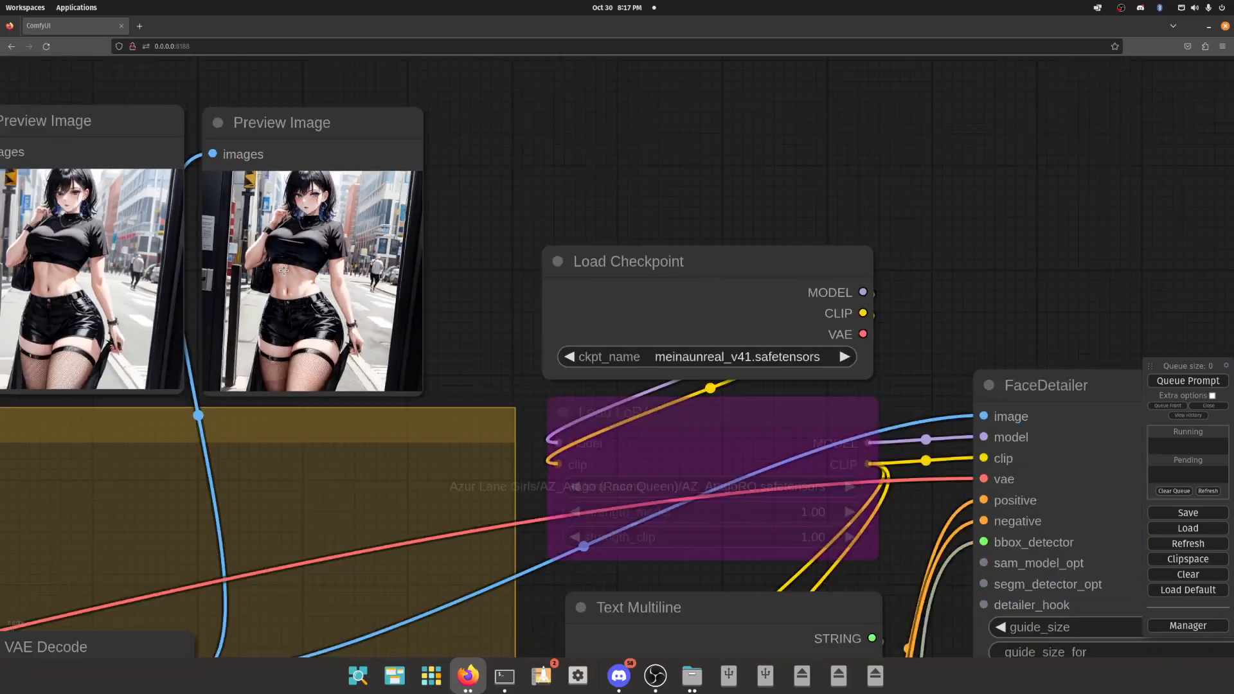
{"action": "scroll", "coordinate": [668, 410], "scroll_direction": "up", "scroll_amount": 10}
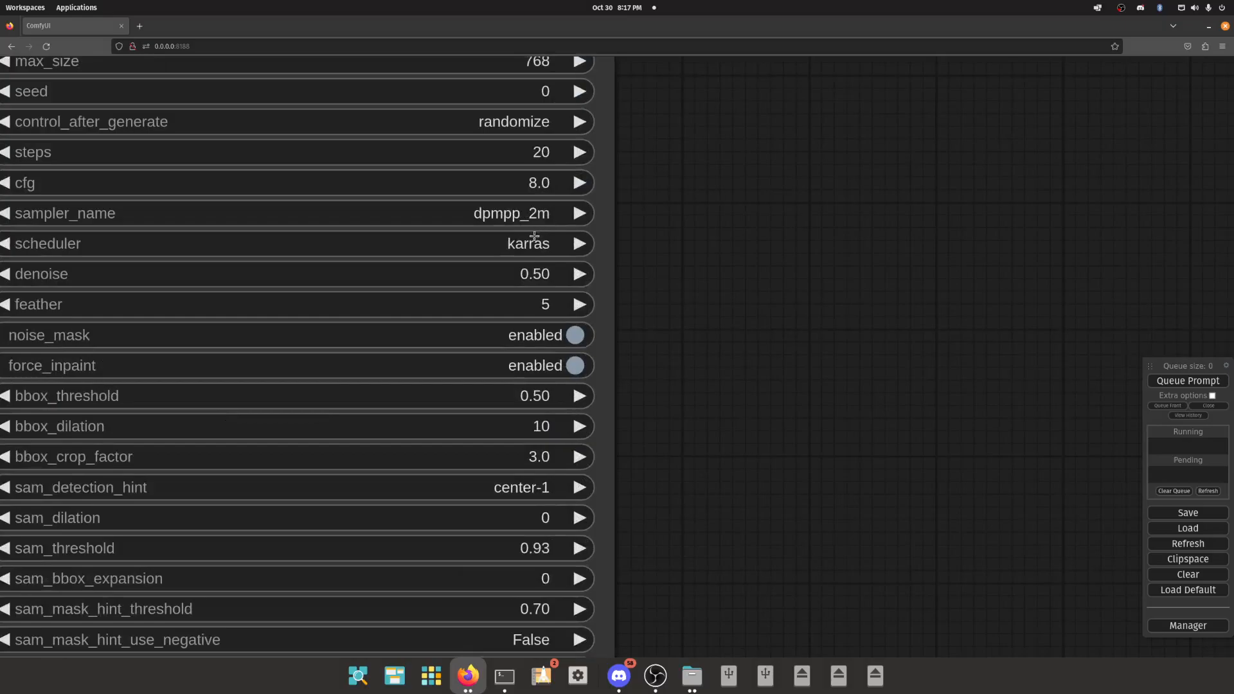
{"action": "scroll", "coordinate": [534, 254], "scroll_direction": "down", "scroll_amount": 3}
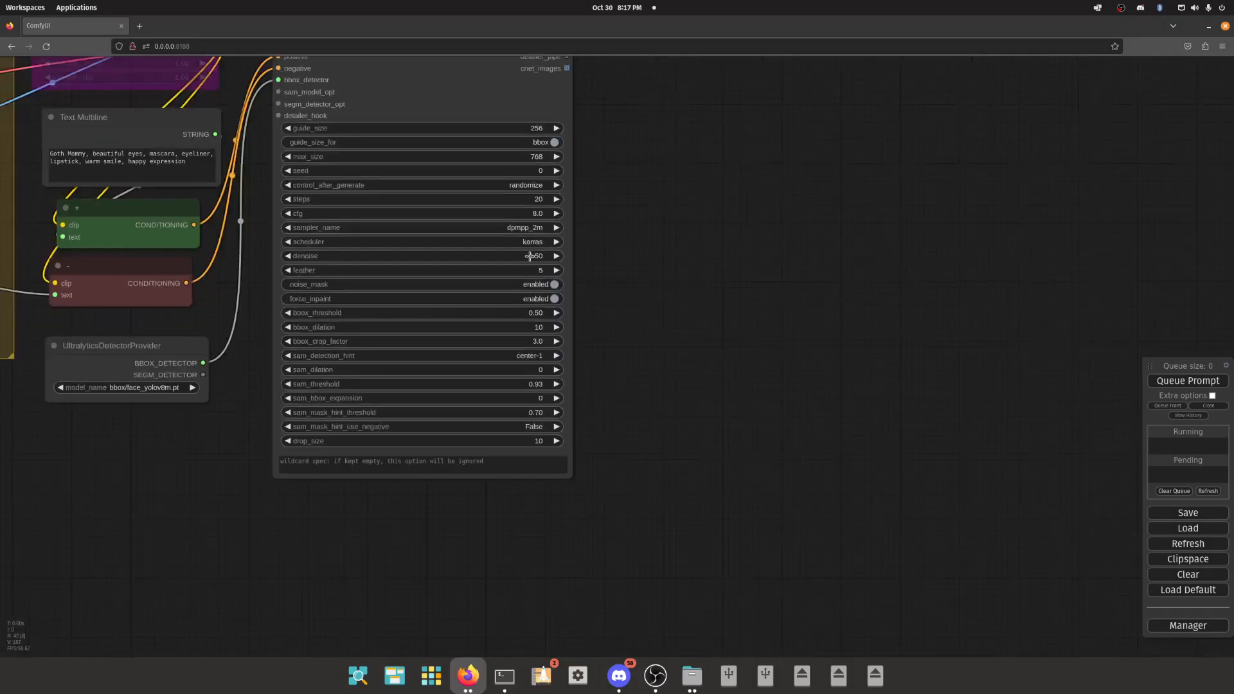
{"action": "scroll", "coordinate": [549, 255], "scroll_direction": "down", "scroll_amount": 4}
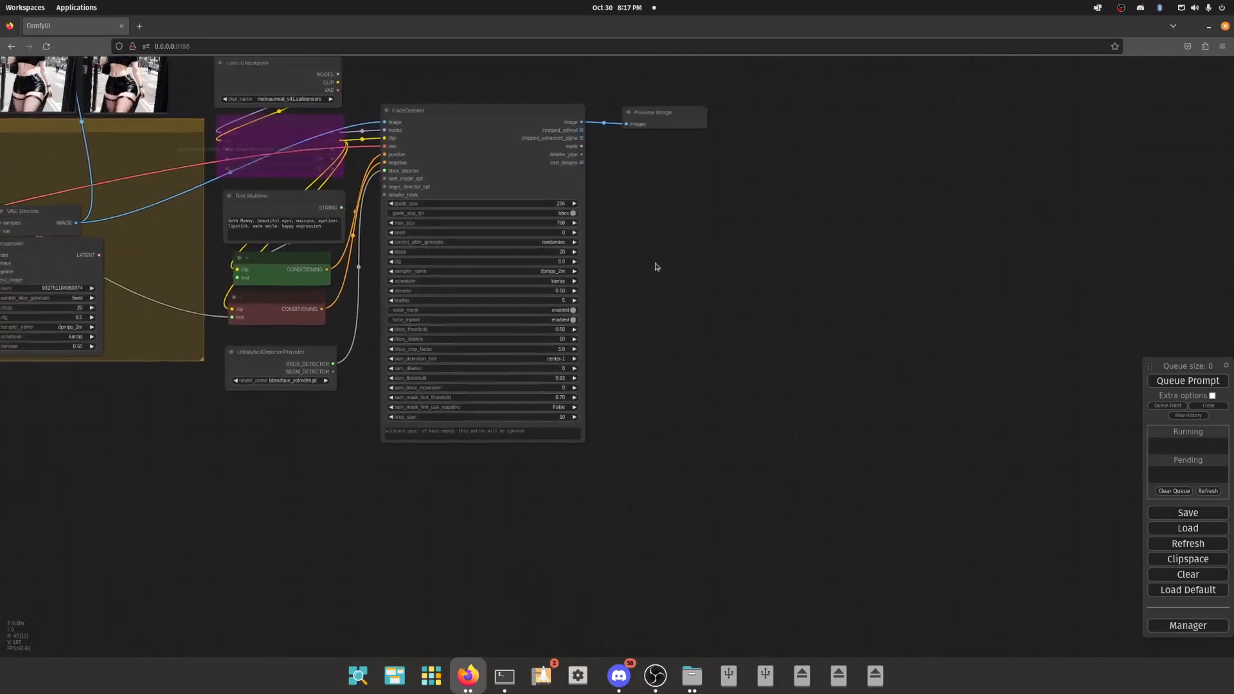
{"action": "left_click_drag", "start_coordinate": [585, 322], "coordinate": [582, 322]}
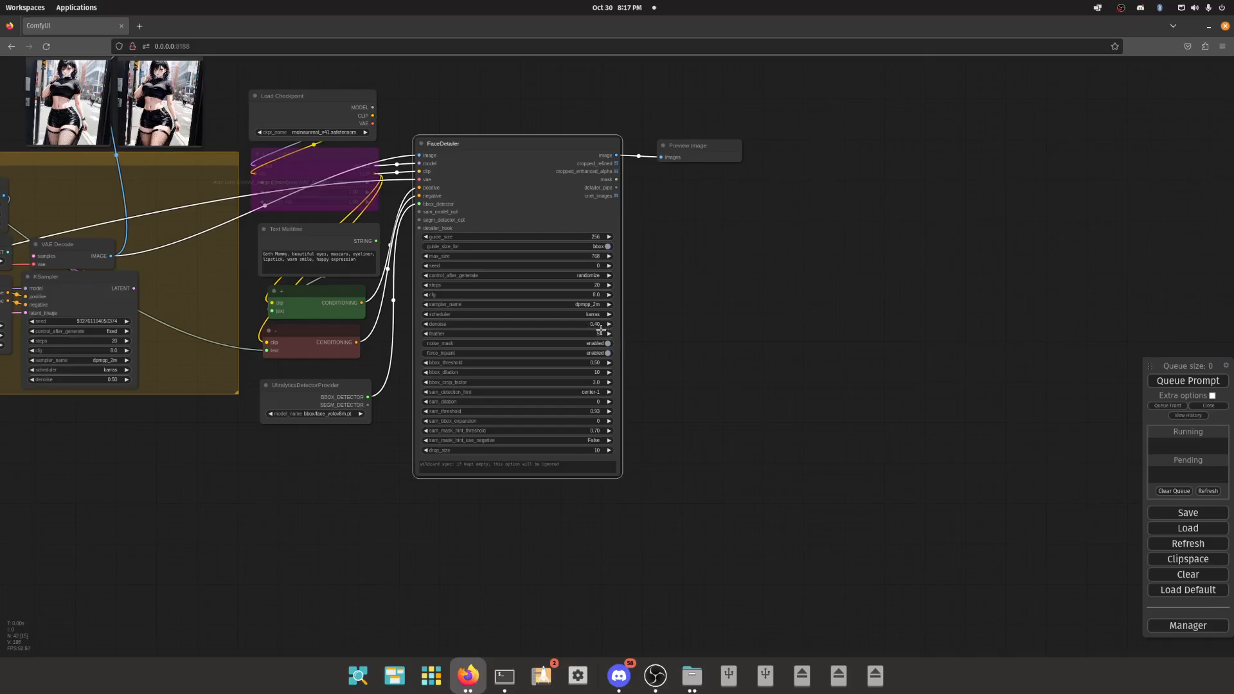
{"action": "left_click_drag", "start_coordinate": [600, 329], "coordinate": [573, 324]}
- Examine the FaceDetailer's bbox settings and the two existing preview images
{"action": "scroll", "coordinate": [647, 328], "scroll_direction": "down", "scroll_amount": 2}
{"action": "scroll", "coordinate": [646, 341], "scroll_direction": "up", "scroll_amount": 10}
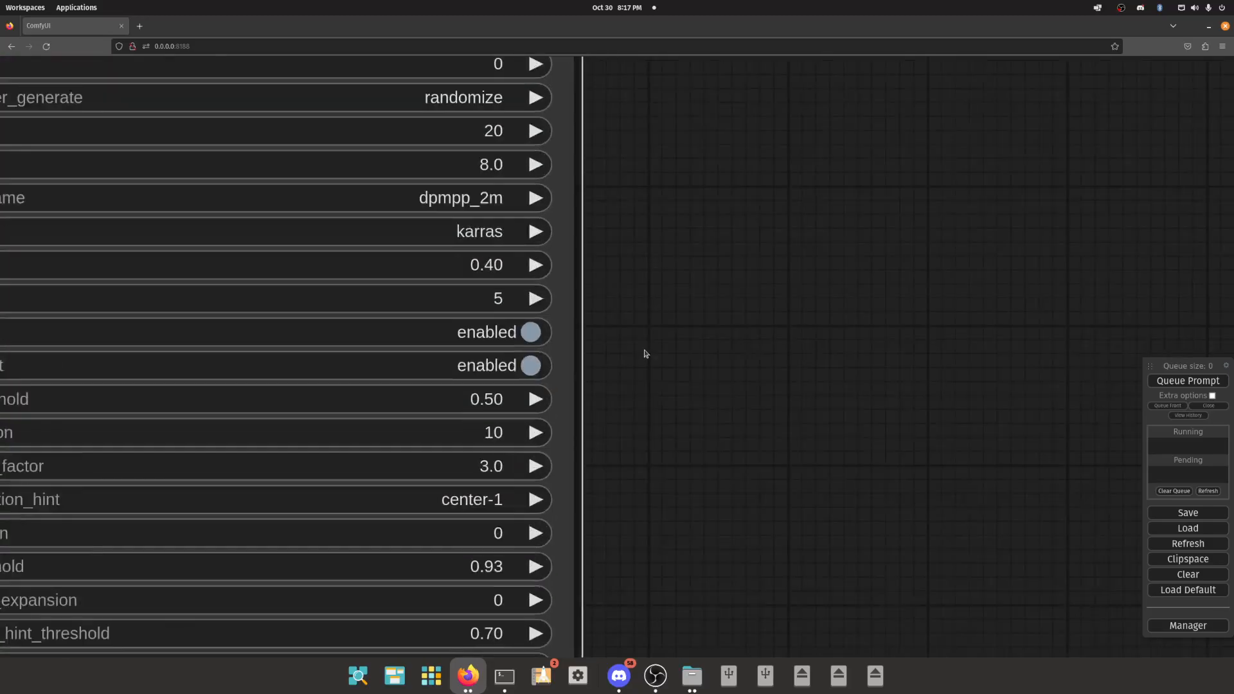
{"action": "scroll", "coordinate": [645, 353], "scroll_direction": "down", "scroll_amount": 6}
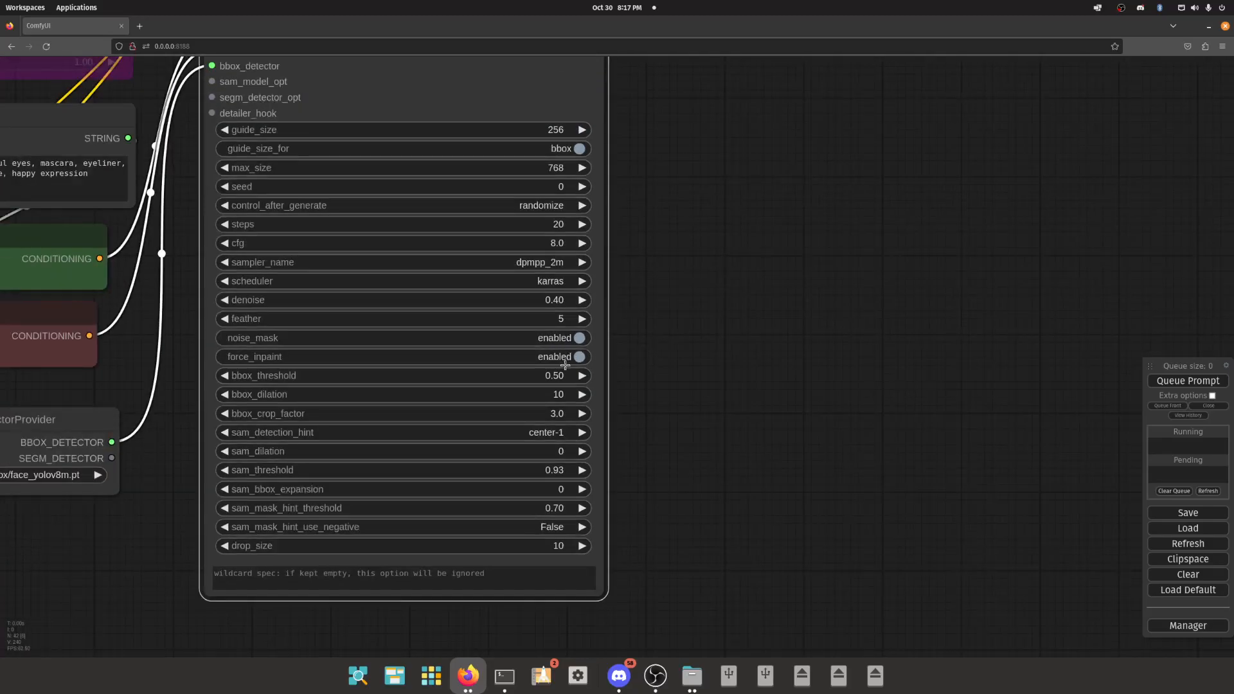
{"action": "scroll", "coordinate": [565, 365], "scroll_direction": "down", "scroll_amount": 1}
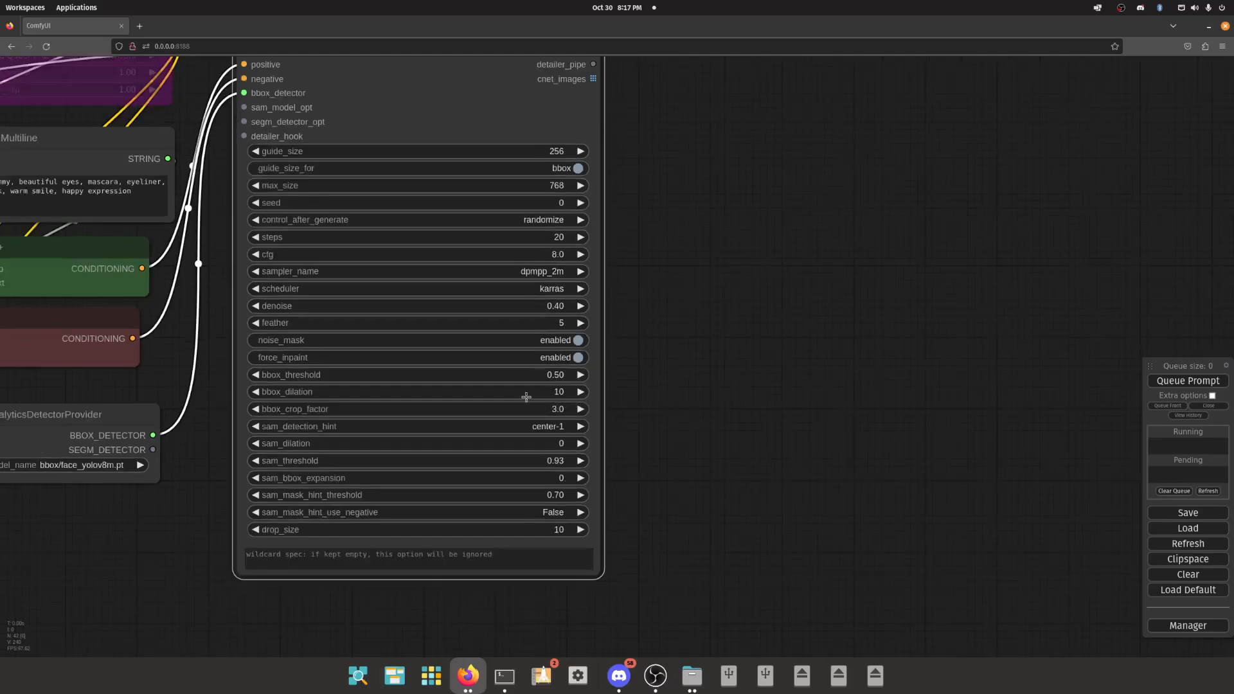
{"action": "scroll", "coordinate": [683, 333], "scroll_direction": "down", "scroll_amount": 8}
{"action": "left_click_drag", "start_coordinate": [532, 148], "coordinate": [649, 189]}
{"action": "scroll", "coordinate": [431, 181], "scroll_direction": "up", "scroll_amount": 13}
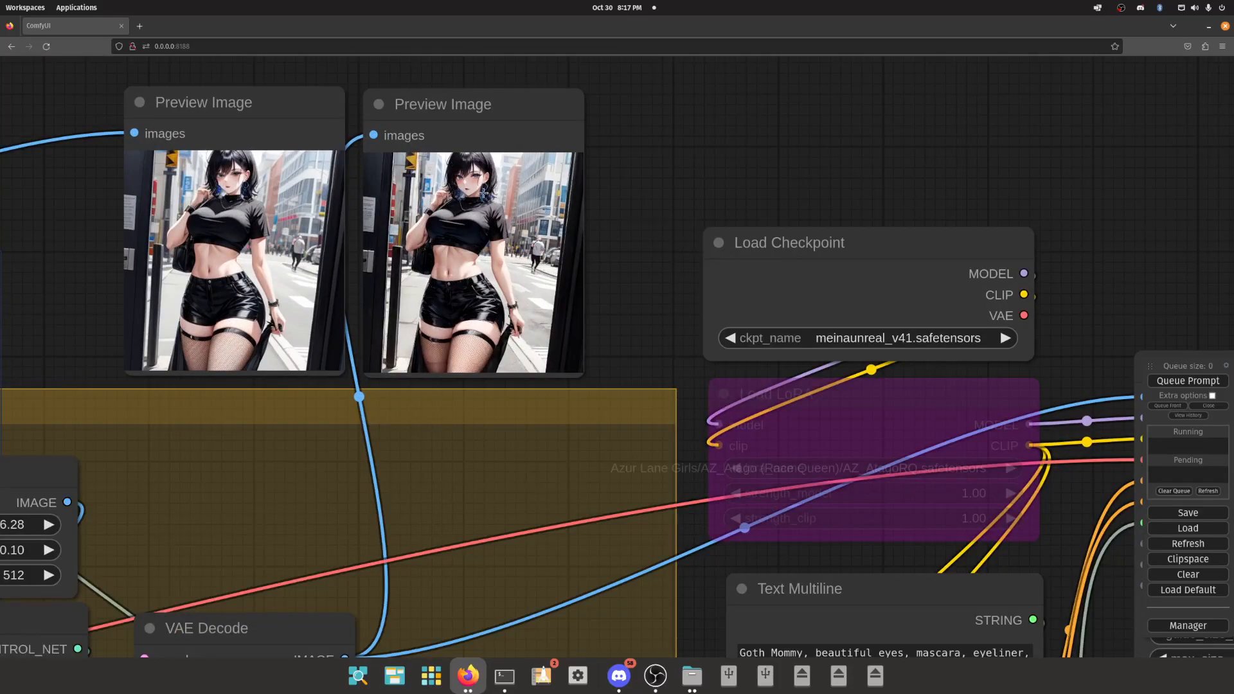
{"action": "scroll", "coordinate": [461, 168], "scroll_direction": "down", "scroll_amount": 10}
{"action": "left_click_drag", "start_coordinate": [893, 381], "coordinate": [742, 303]}
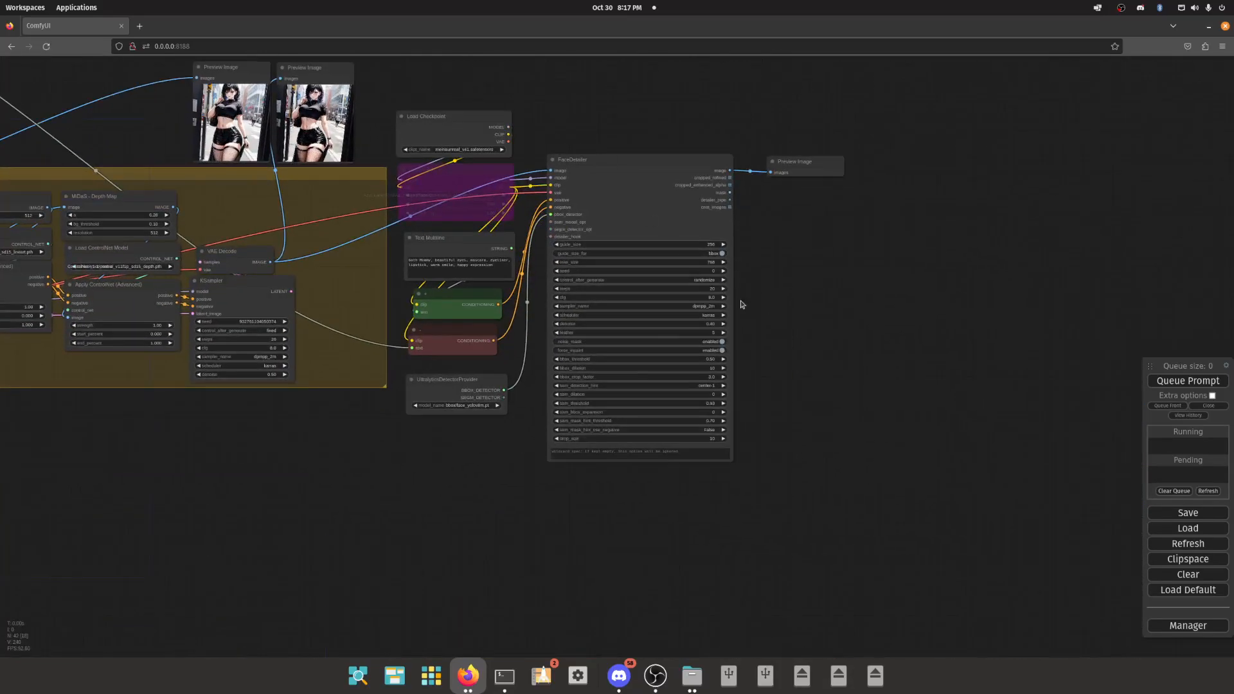
- Set the FaceDetailer's bbox_crop_factor to 1.0
{"action": "scroll", "coordinate": [781, 392], "scroll_direction": "up", "scroll_amount": 6}
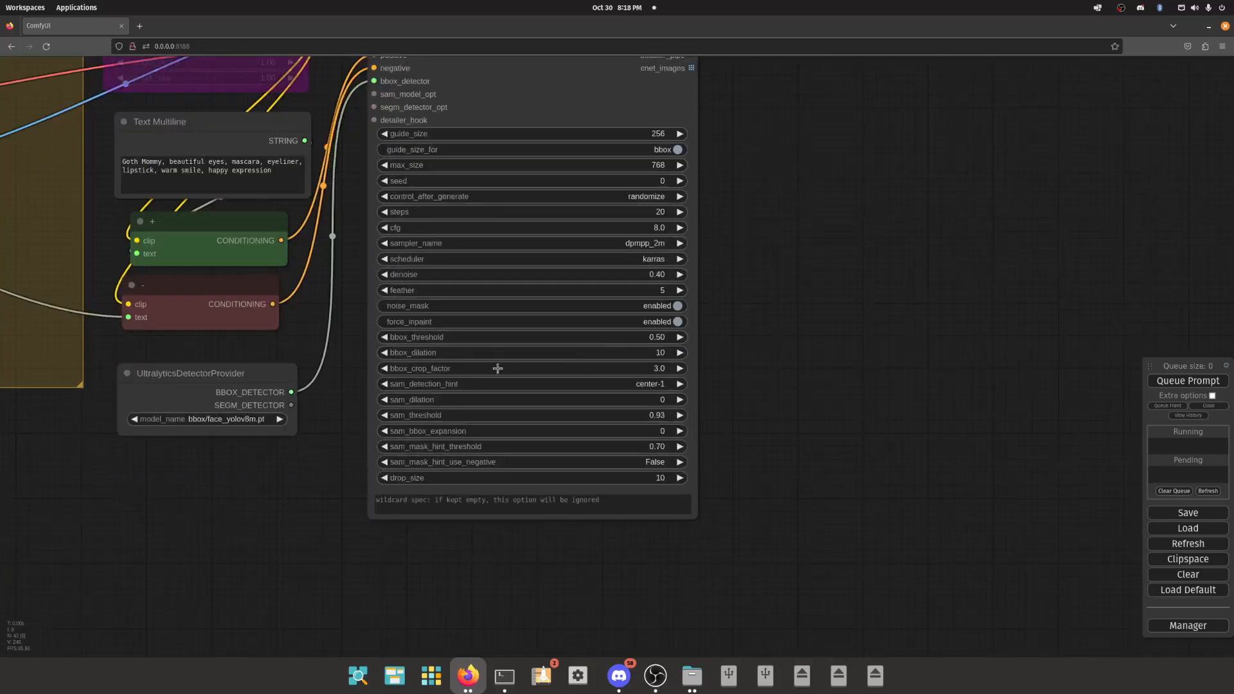
{"action": "left_click_drag", "start_coordinate": [497, 367], "coordinate": [419, 369]}
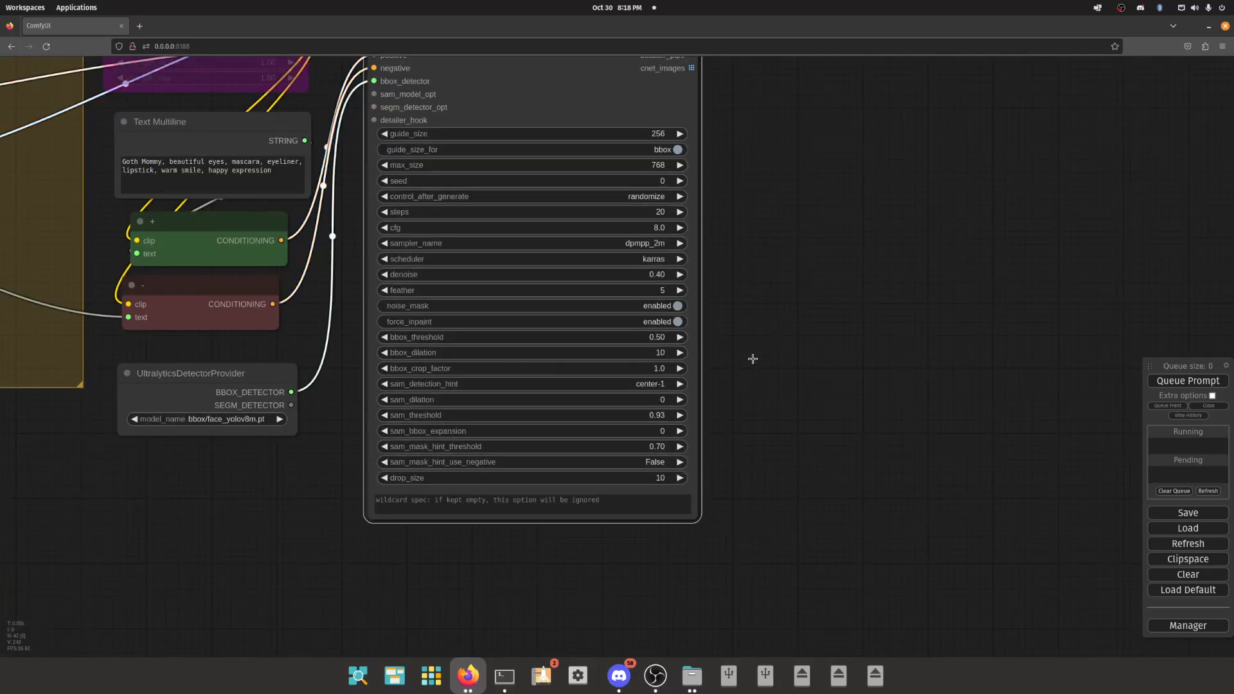
{"action": "scroll", "coordinate": [964, 353], "scroll_direction": "down", "scroll_amount": 10}
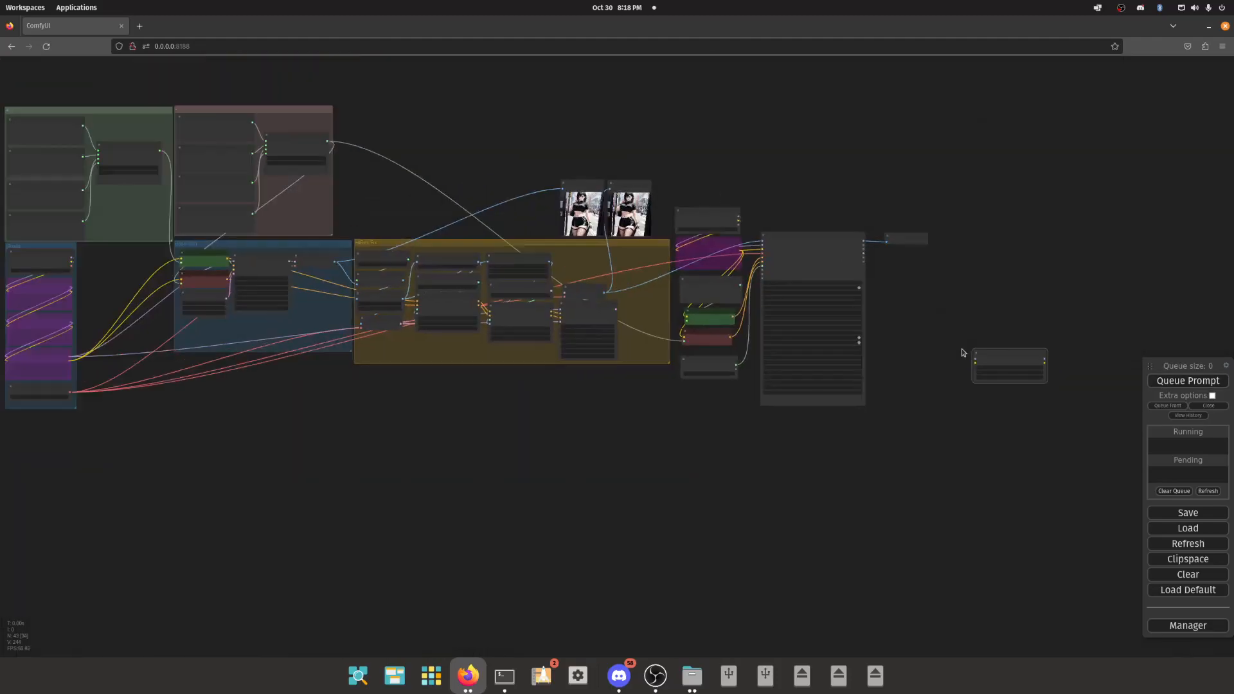
- Inspect the face in the second existing preview image, the one fed by the VAE Decode node
{"action": "scroll", "coordinate": [613, 193], "scroll_direction": "up", "scroll_amount": 10}
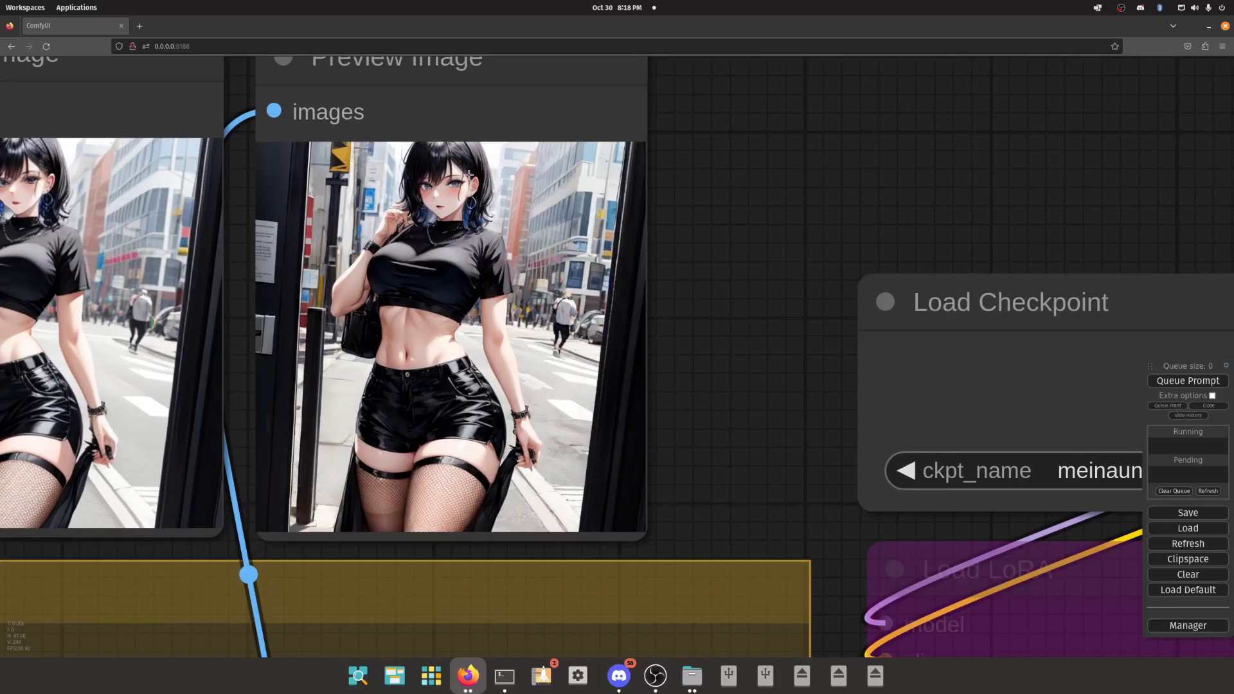
{"action": "scroll", "coordinate": [409, 218], "scroll_direction": "down", "scroll_amount": 10}
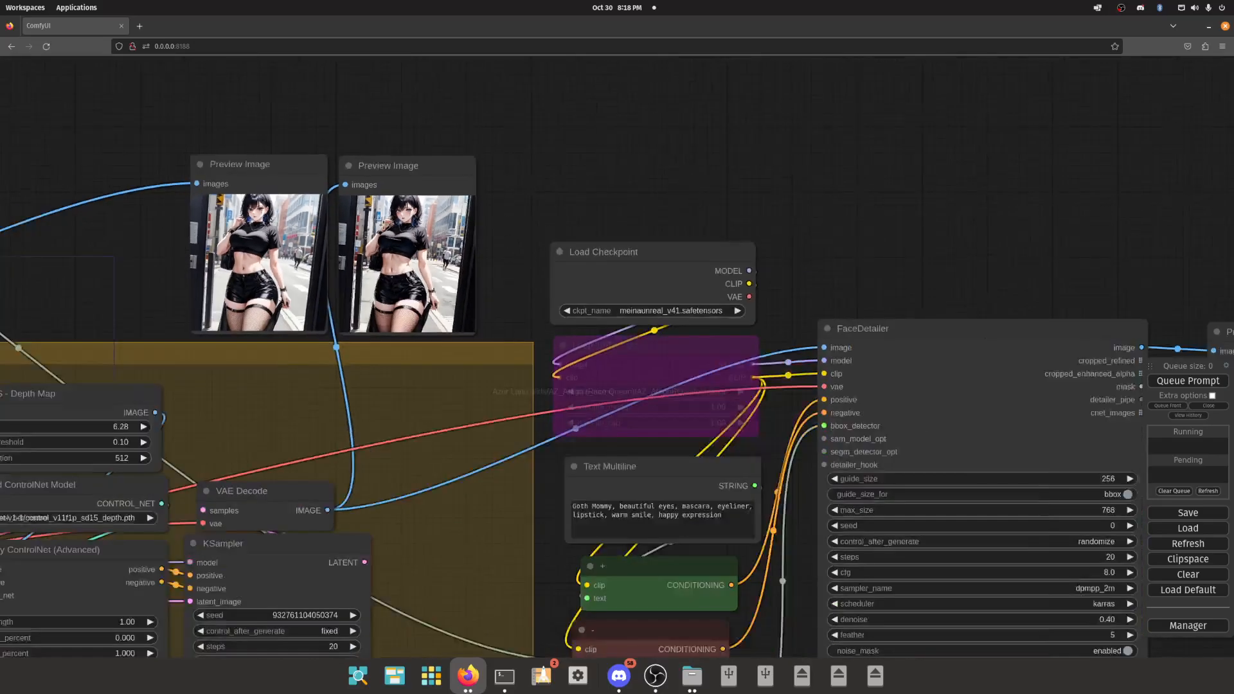
{"action": "left_click_drag", "start_coordinate": [694, 234], "coordinate": [664, 190]}
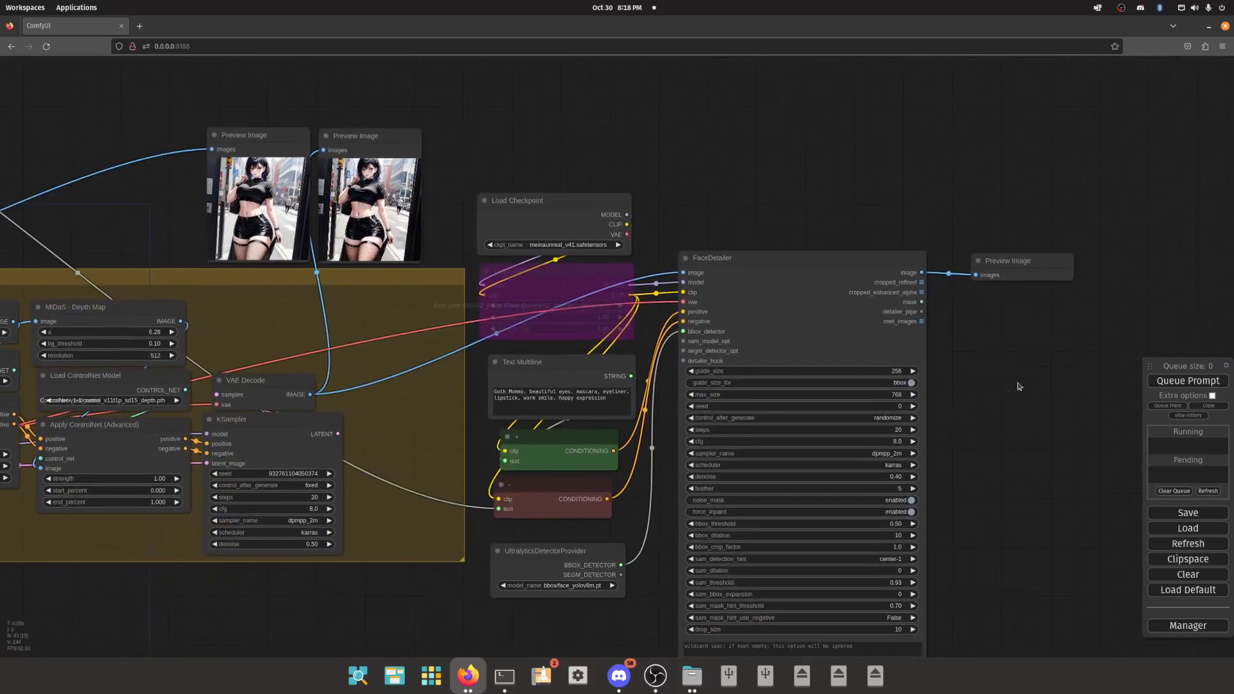
- Queue the prompt, and reload the workflow page
{"action": "double_click", "coordinate": [1171, 382]}
{"action": "left_click", "coordinate": [1100, 408]}
{"action": "key", "text": "F5"}
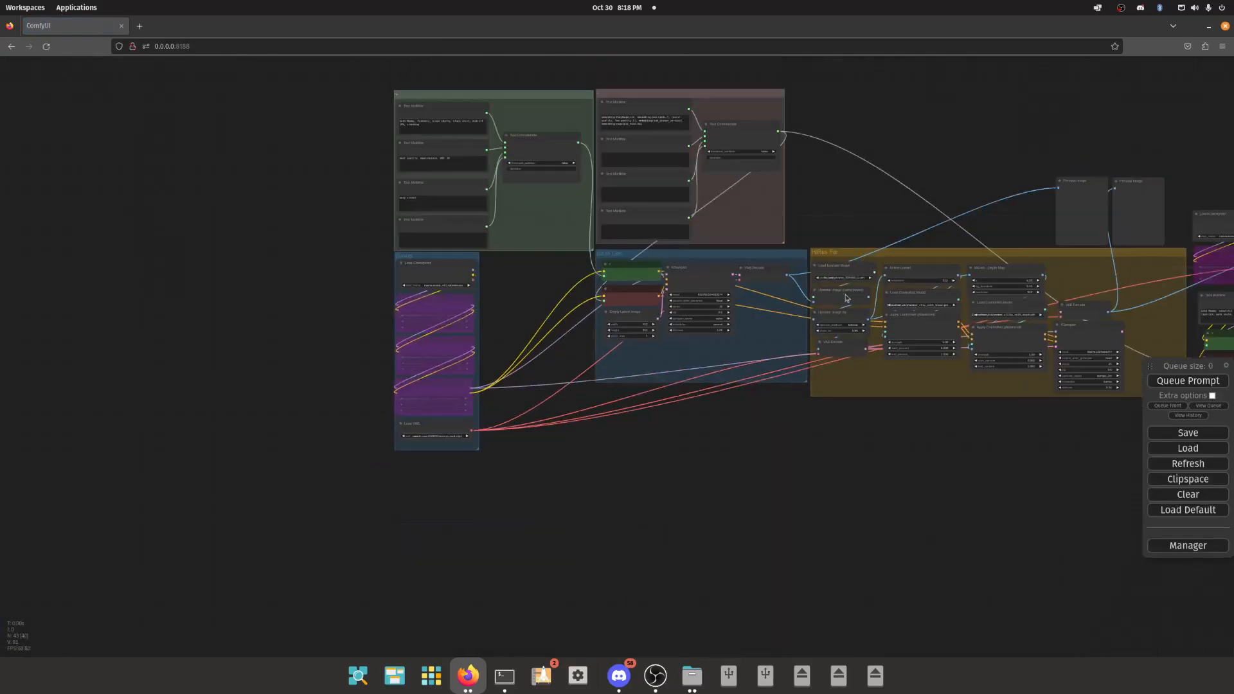
- Queue the reloaded workflow for generation and show the list of running and pending jobs
{"action": "left_click", "coordinate": [733, 306]}
{"action": "left_click", "coordinate": [1177, 382]}
{"action": "left_click", "coordinate": [1206, 406]}
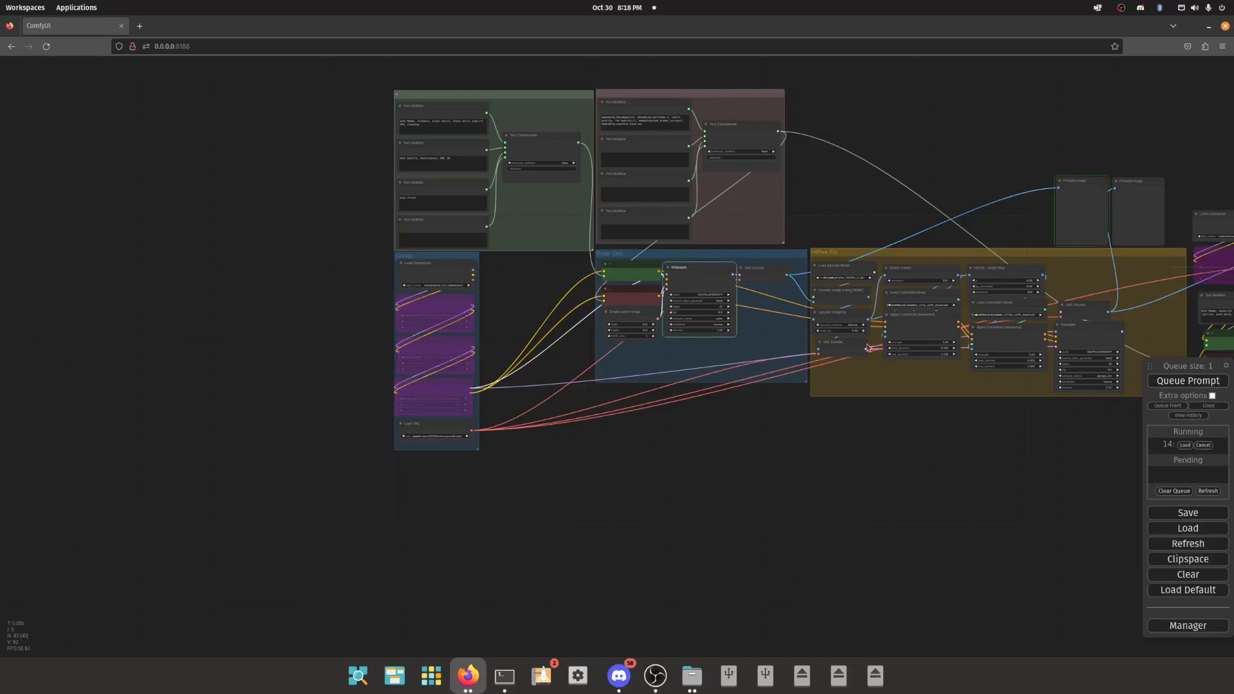
{"action": "left_click", "coordinate": [1187, 380]}
{"action": "left_click", "coordinate": [1184, 444]}
- Follow the generation through the FaceDetailer and inspect the face in its result preview
{"action": "scroll", "coordinate": [782, 406], "scroll_direction": "up", "scroll_amount": 10}
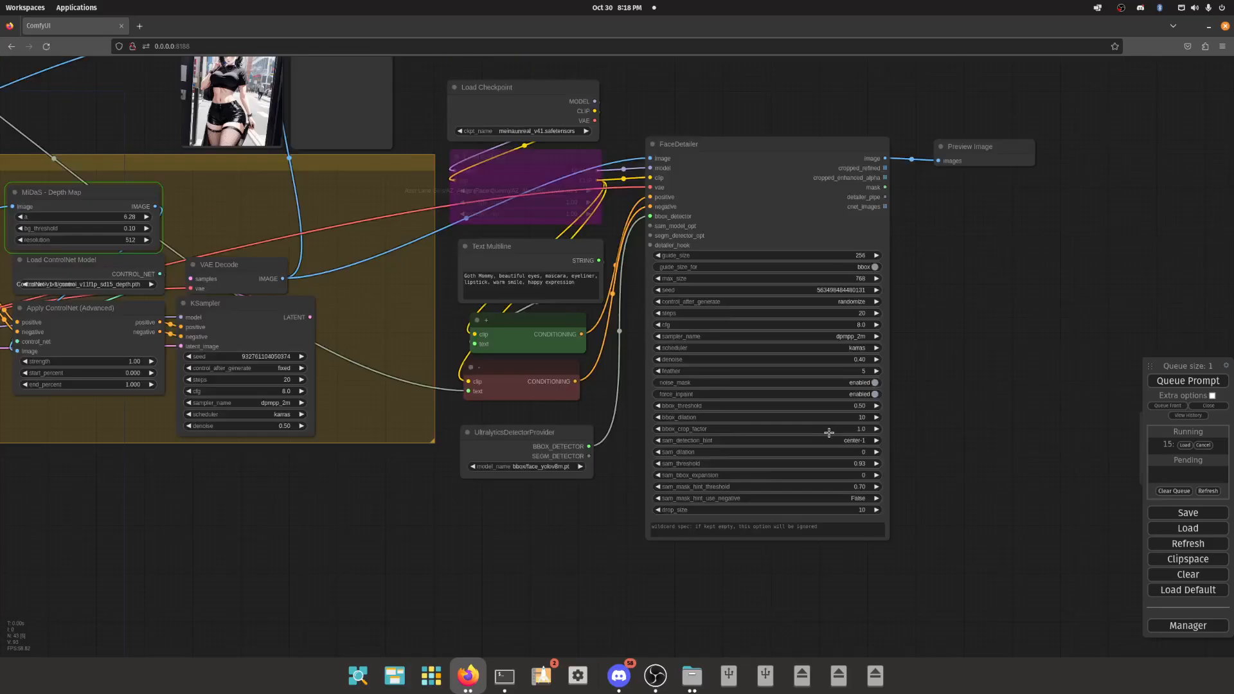
{"action": "scroll", "coordinate": [858, 428], "scroll_direction": "down", "scroll_amount": 10}
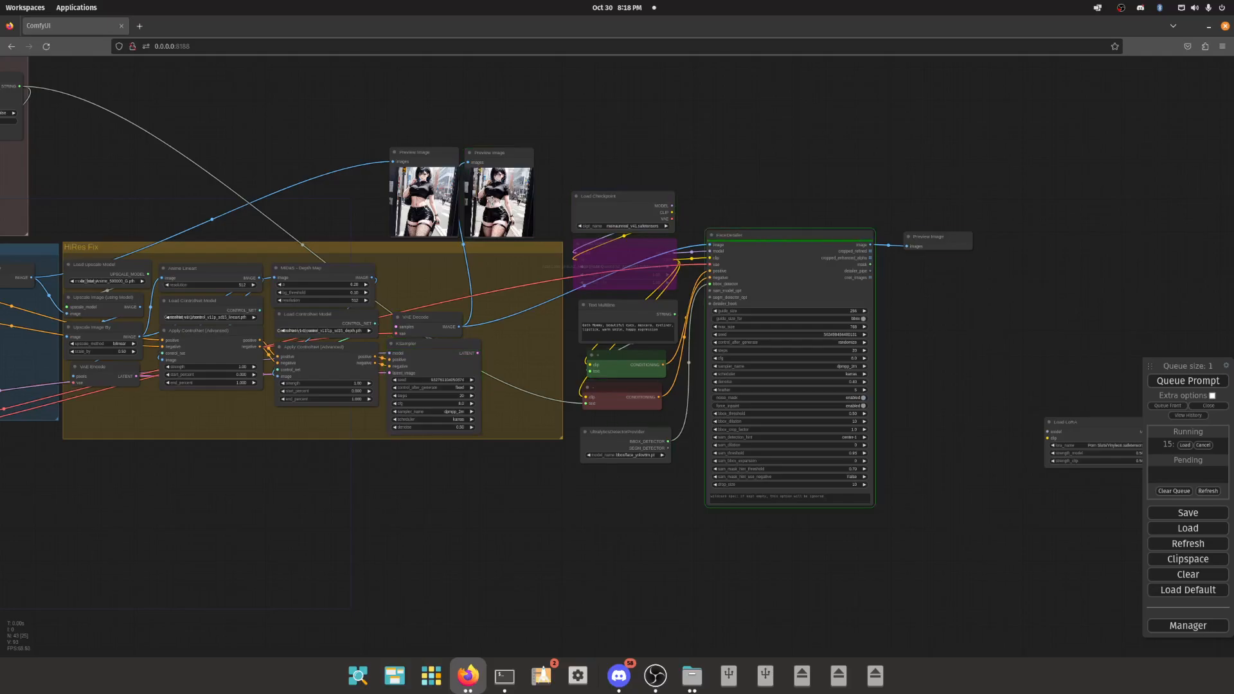
{"action": "scroll", "coordinate": [983, 269], "scroll_direction": "up", "scroll_amount": 20}
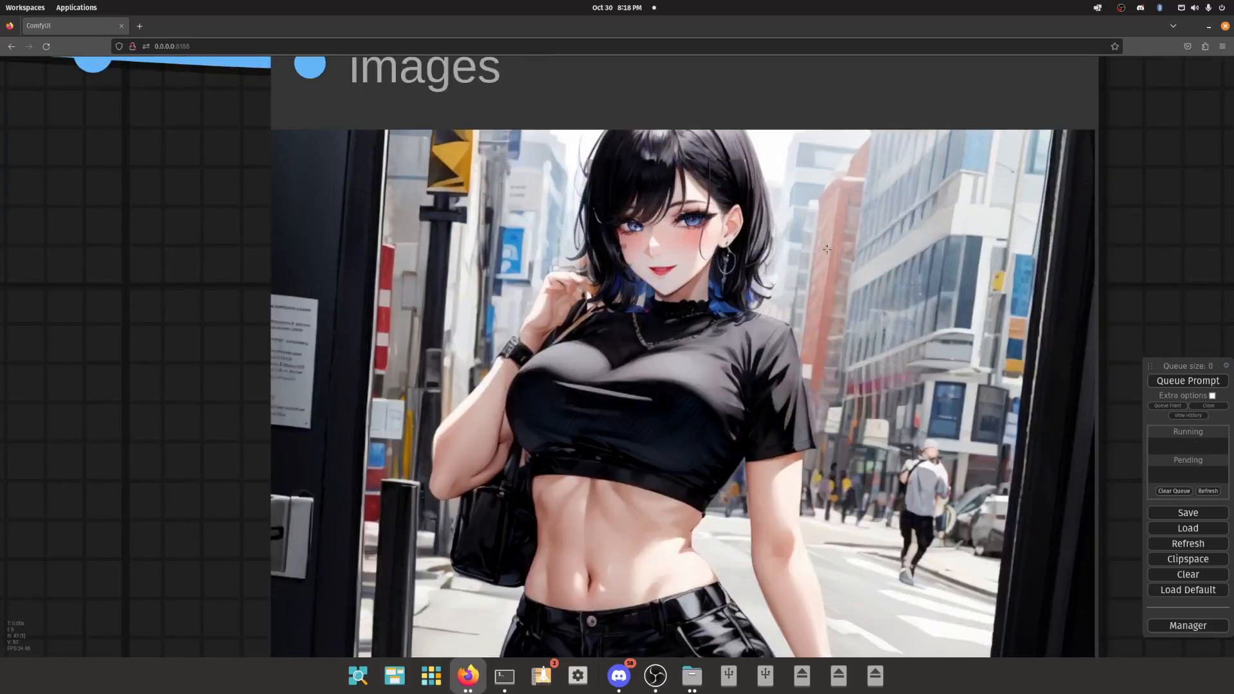
{"action": "scroll", "coordinate": [714, 164], "scroll_direction": "up", "scroll_amount": 2}
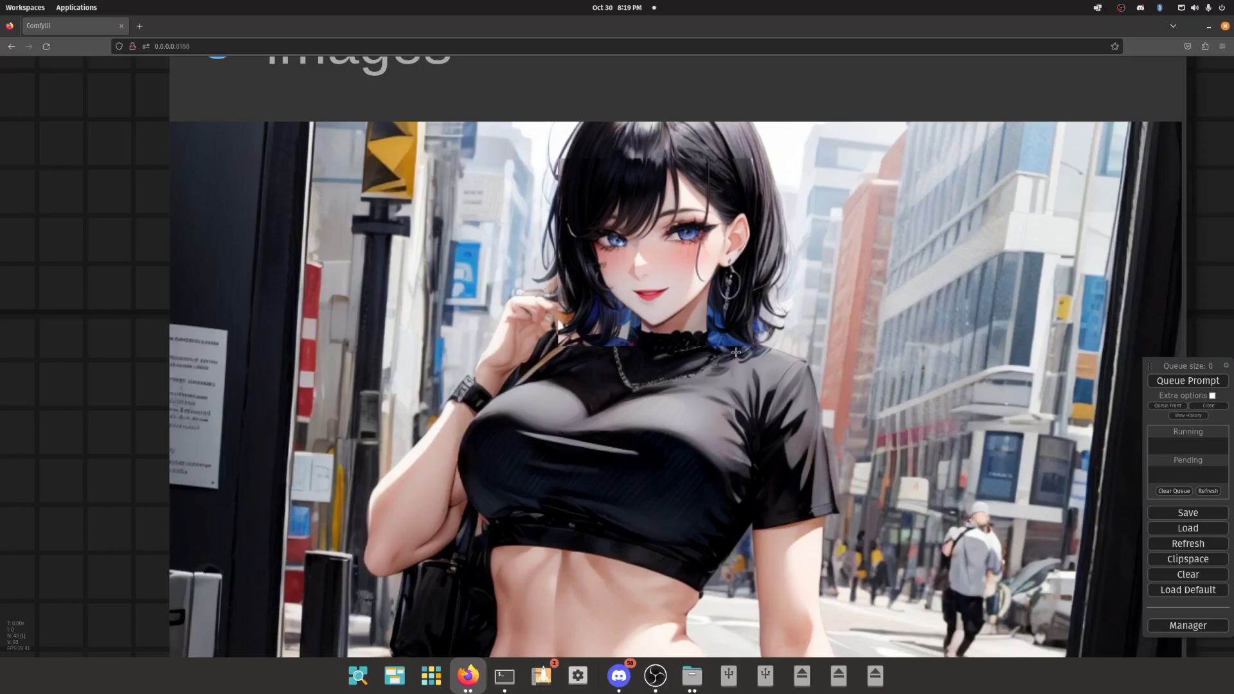
{"action": "scroll", "coordinate": [717, 358], "scroll_direction": "down", "scroll_amount": 5}
{"action": "scroll", "coordinate": [627, 428], "scroll_direction": "down", "scroll_amount": 6}
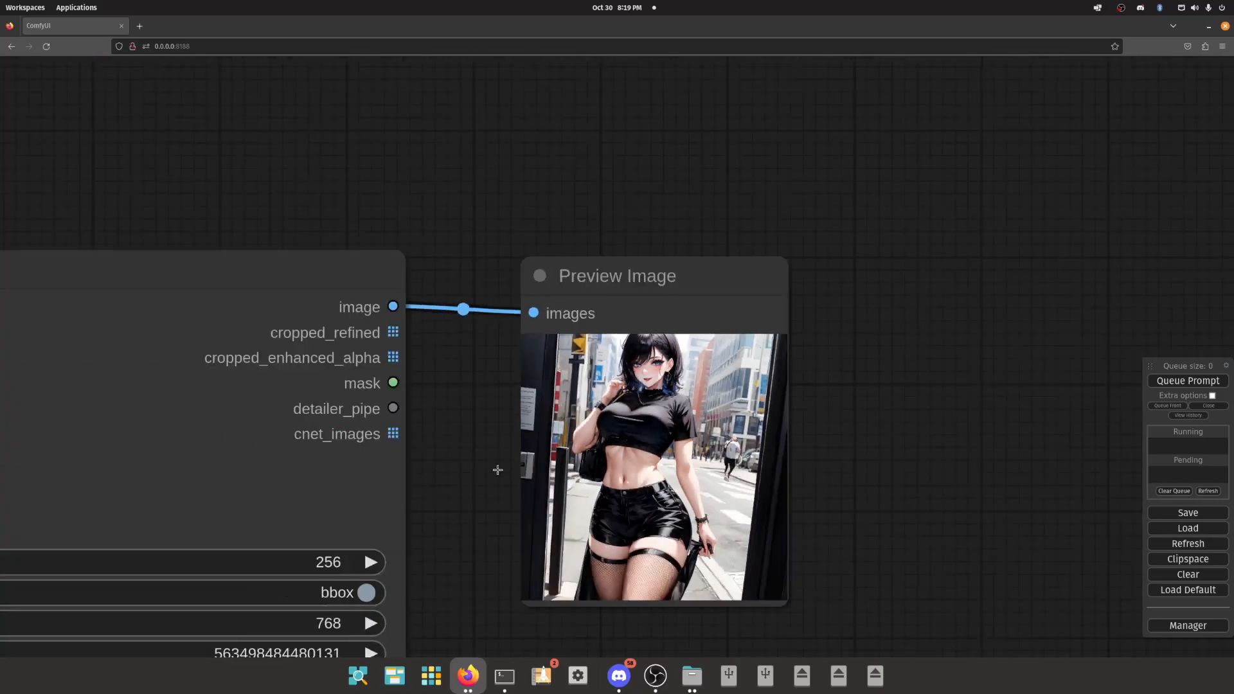
- Set the FaceDetailer's bbox_crop_factor to 2.0 and queue the prompt
{"action": "left_click_drag", "start_coordinate": [502, 519], "coordinate": [561, 291]}
{"action": "scroll", "coordinate": [563, 291], "scroll_direction": "down", "scroll_amount": 5}
{"action": "left_click_drag", "start_coordinate": [606, 483], "coordinate": [628, 325]}
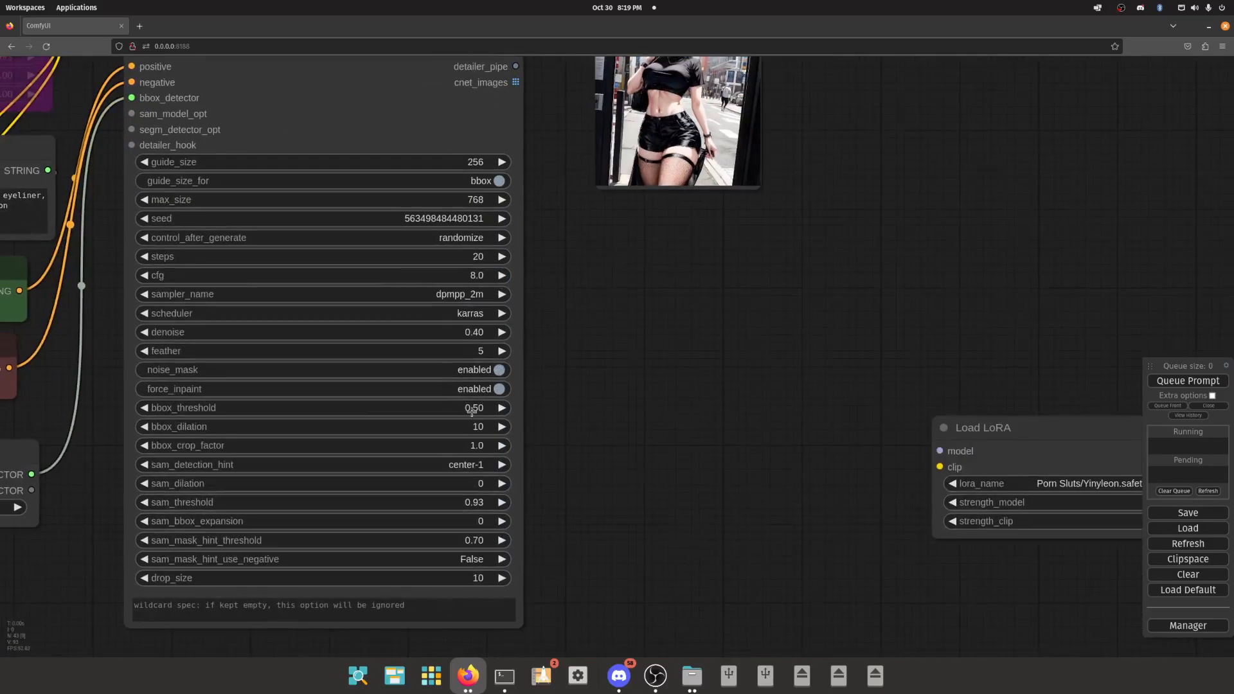
{"action": "scroll", "coordinate": [472, 452], "scroll_direction": "up", "scroll_amount": 8}
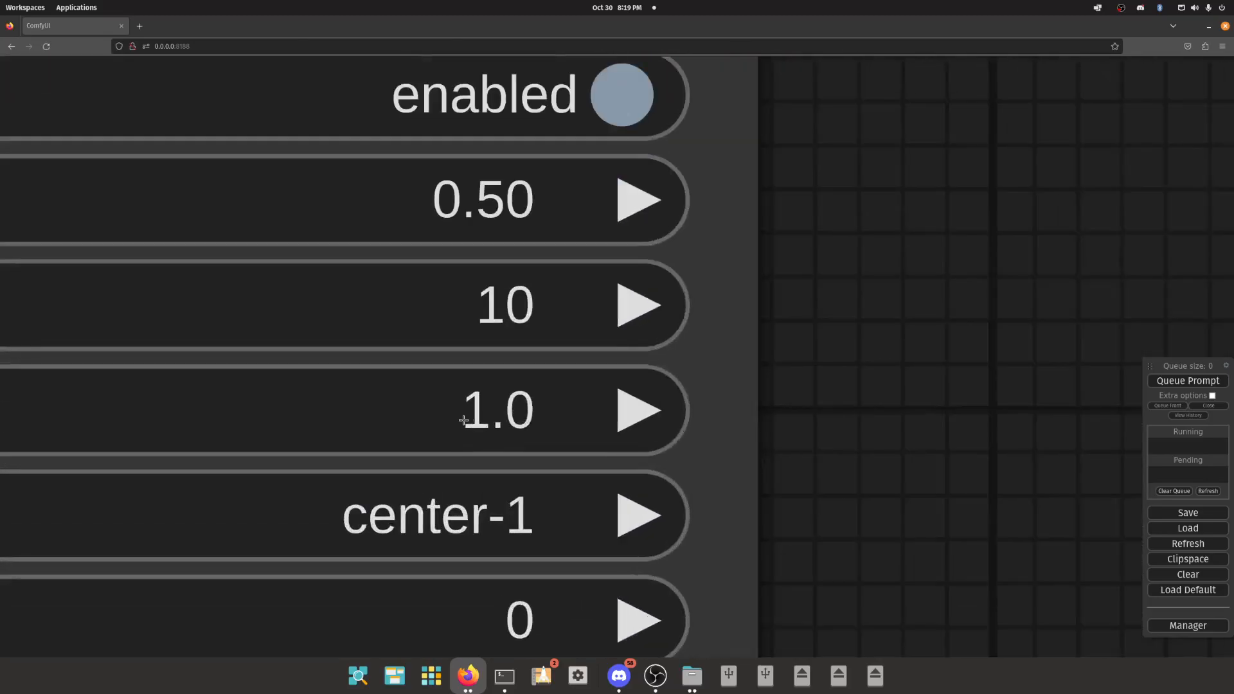
{"action": "scroll", "coordinate": [468, 419], "scroll_direction": "down", "scroll_amount": 7}
{"action": "left_click_drag", "start_coordinate": [475, 420], "coordinate": [475, 420]}
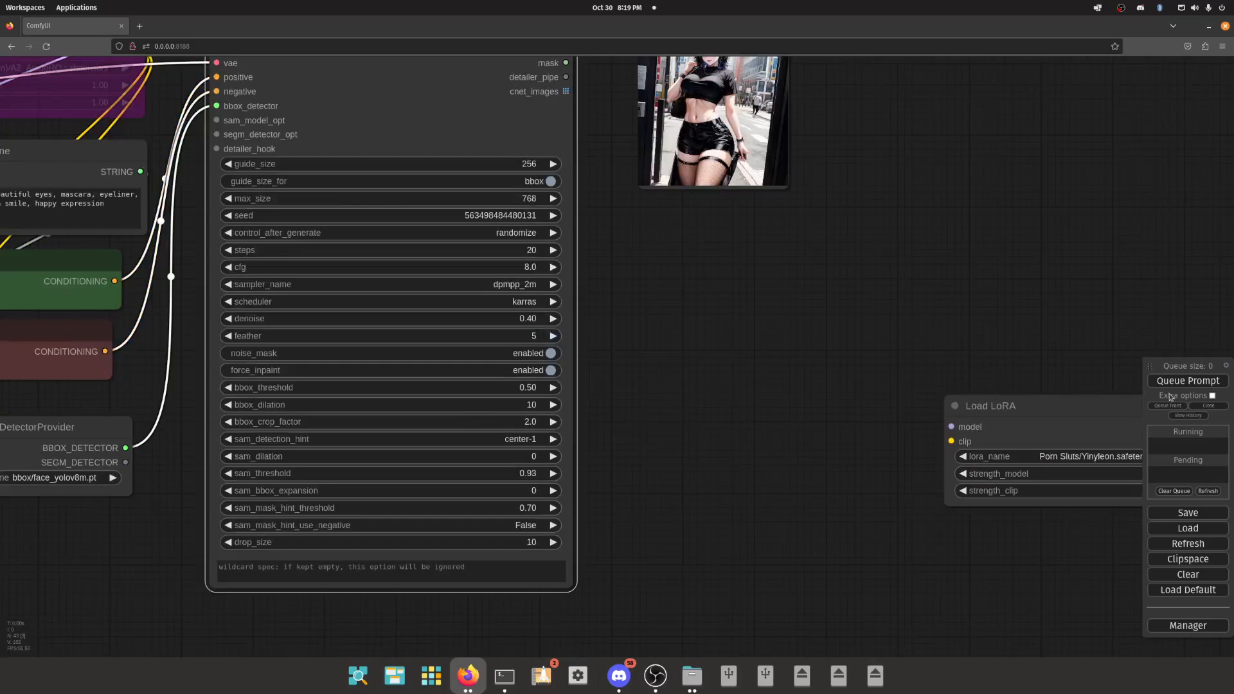
{"action": "left_click_drag", "start_coordinate": [474, 428], "coordinate": [482, 428]}
{"action": "left_click", "coordinate": [1187, 380]}
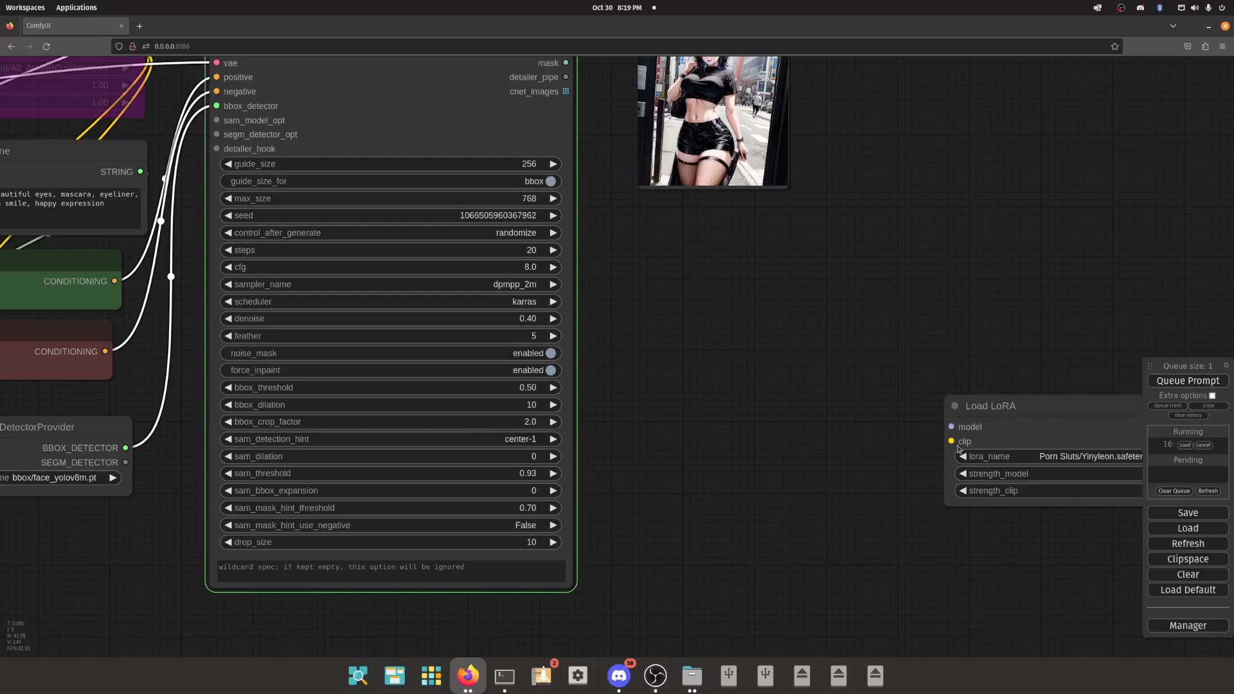
- Delete the unconnected Load LoRA node beside the FaceDetailer
{"action": "left_click", "coordinate": [1002, 431]}
{"action": "key", "text": "Delete"}
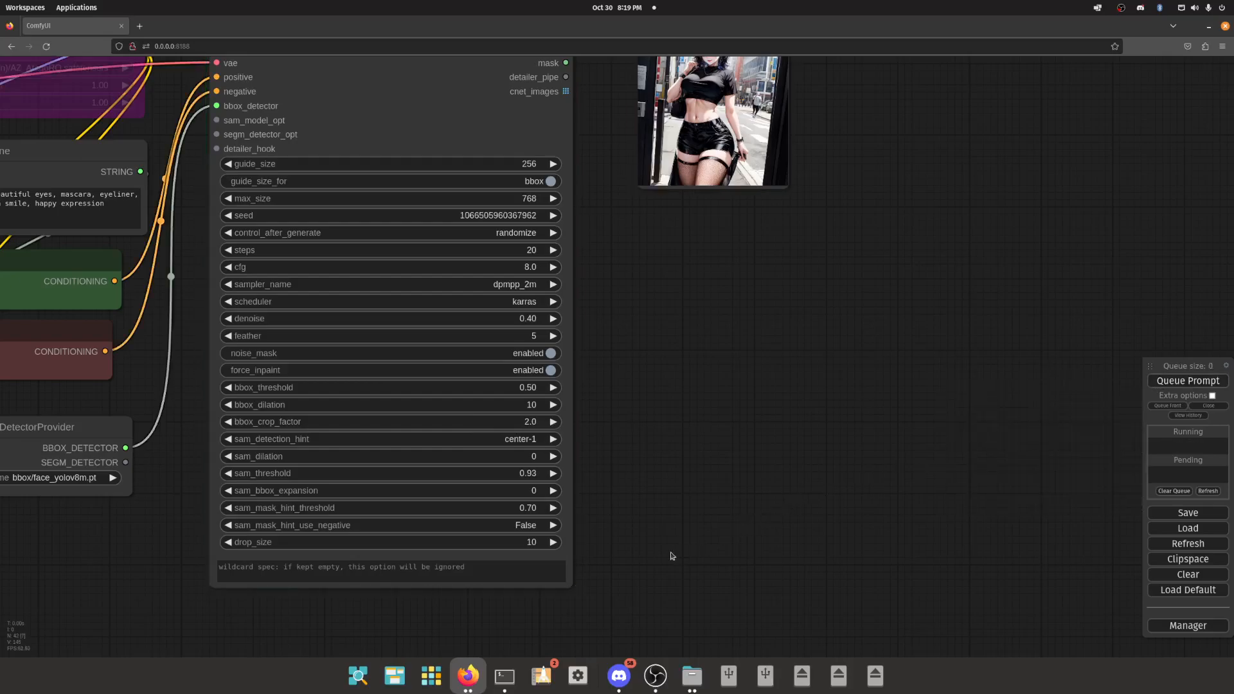
{"action": "scroll", "coordinate": [671, 556], "scroll_direction": "down", "scroll_amount": 5}
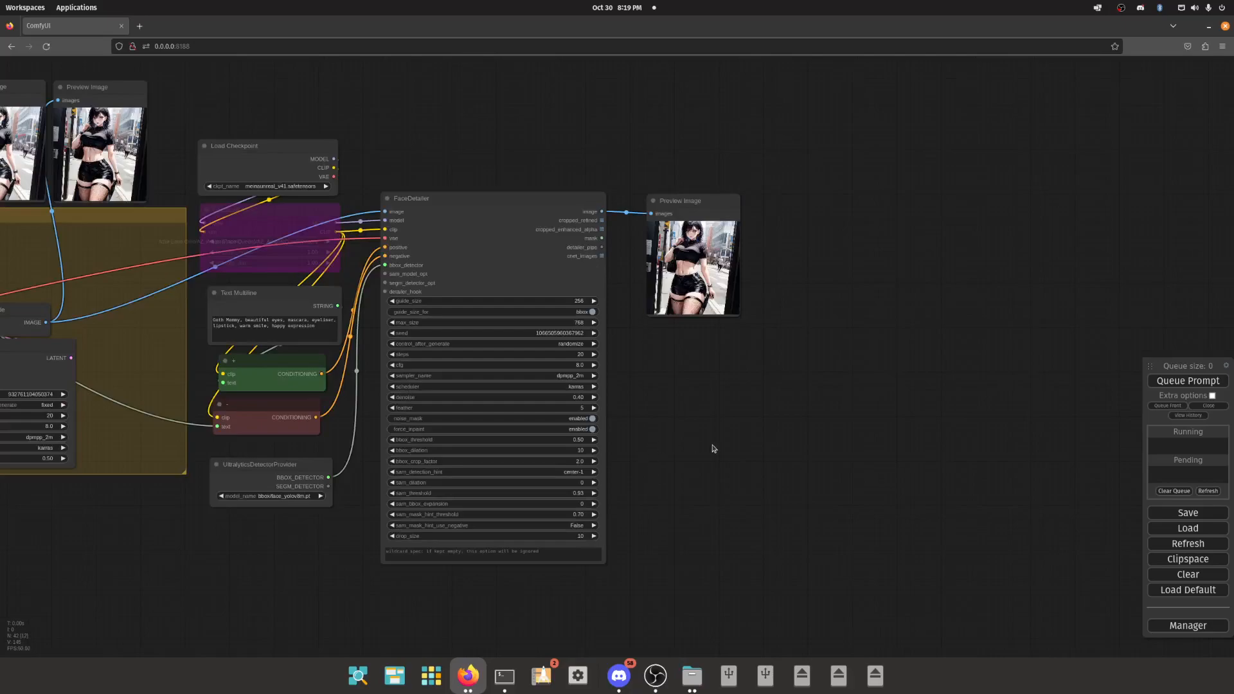
- Queue the prompt two more times and check the generation log in the terminal
{"action": "left_click", "coordinate": [505, 674]}
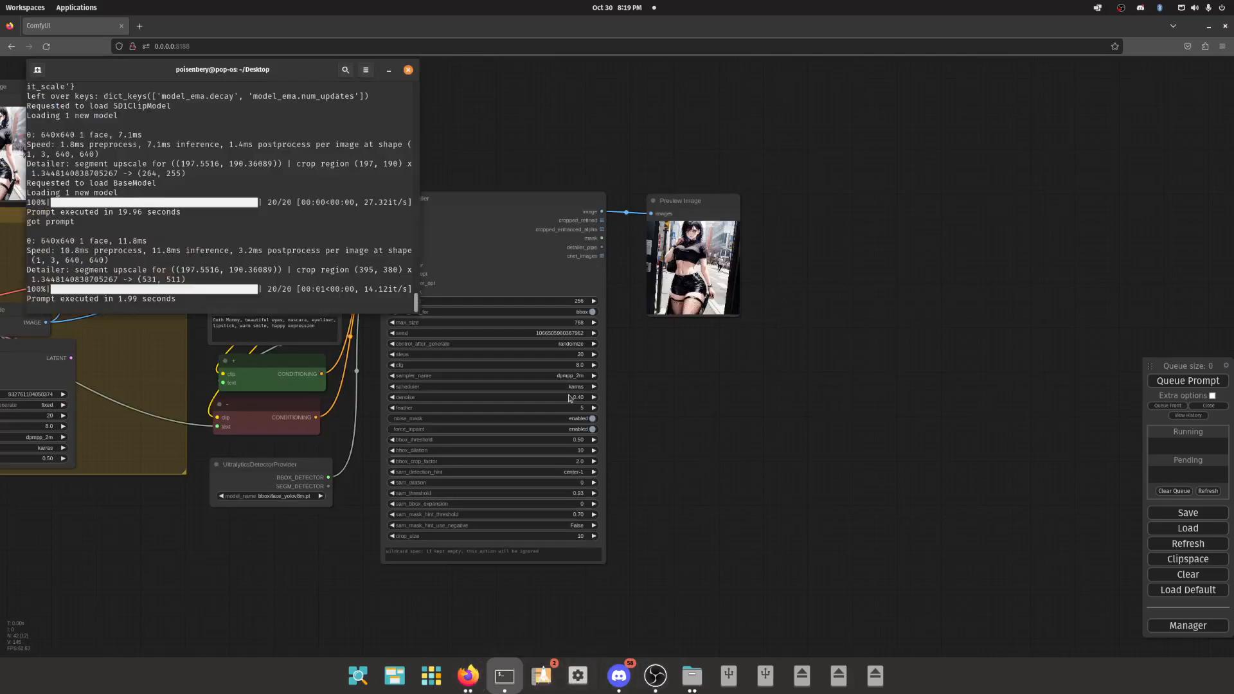
{"action": "double_click", "coordinate": [1187, 381]}
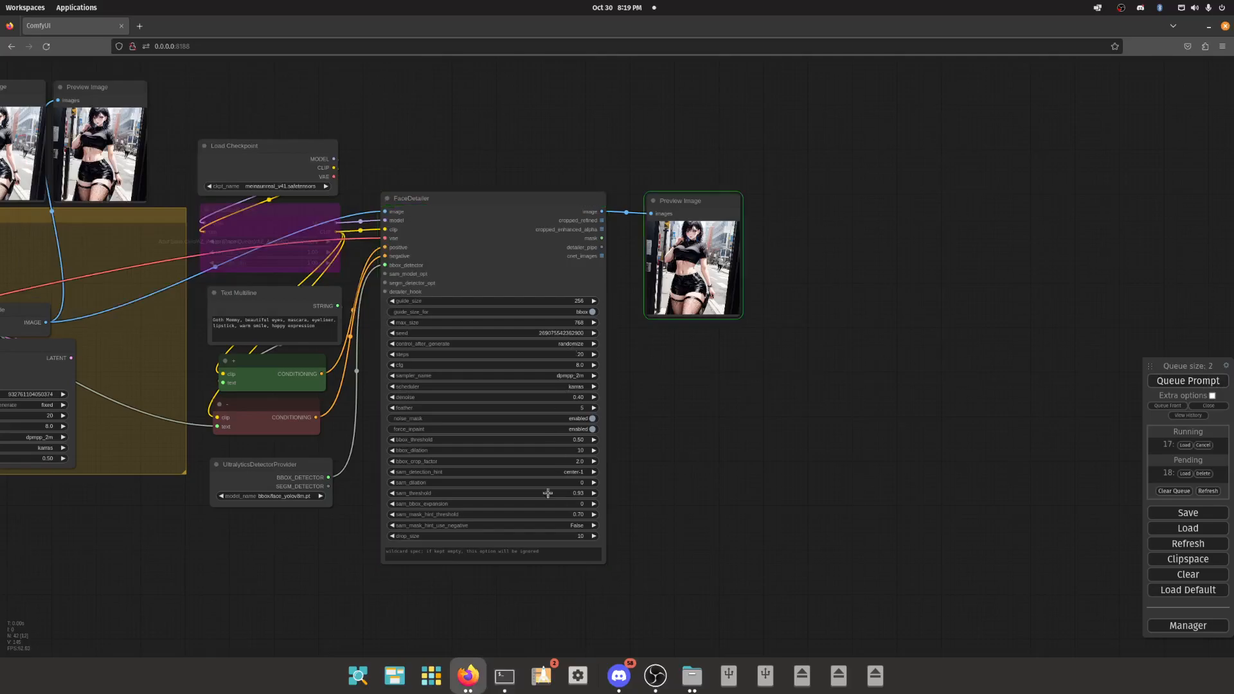
{"action": "left_click", "coordinate": [504, 675]}
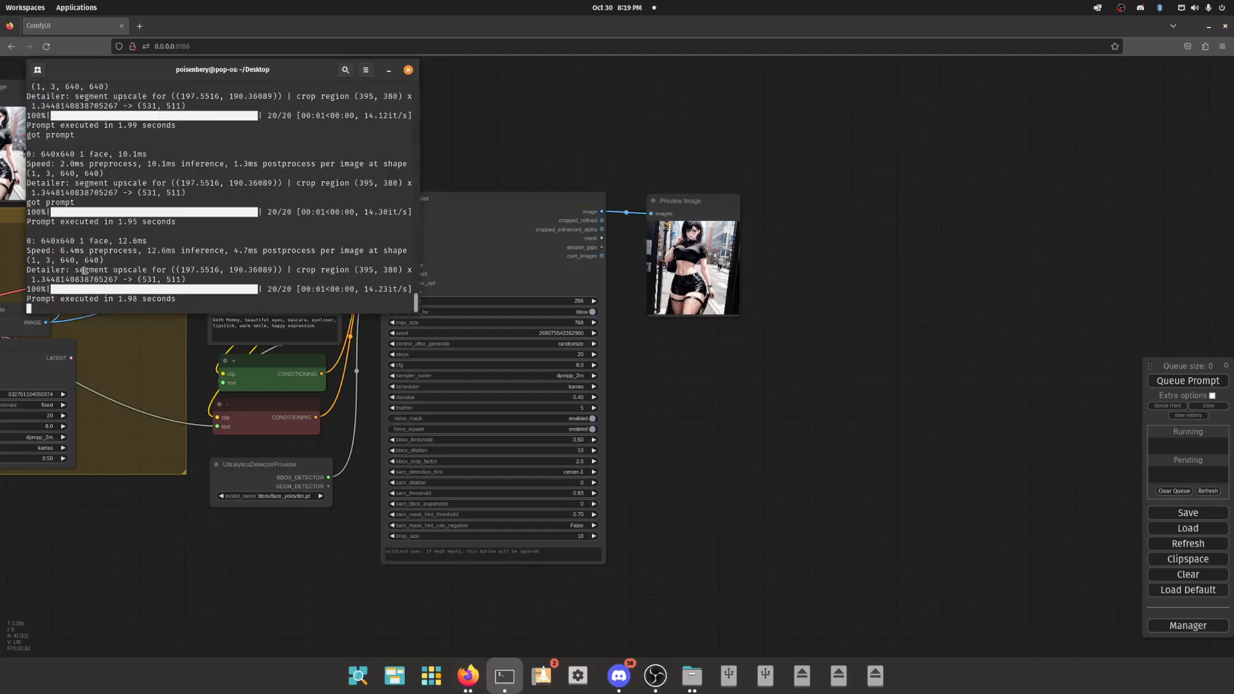
- Examine the latest Detailer log line for the face segment size, crop region and upscaled size
{"action": "left_click_drag", "start_coordinate": [175, 269], "coordinate": [274, 269]}
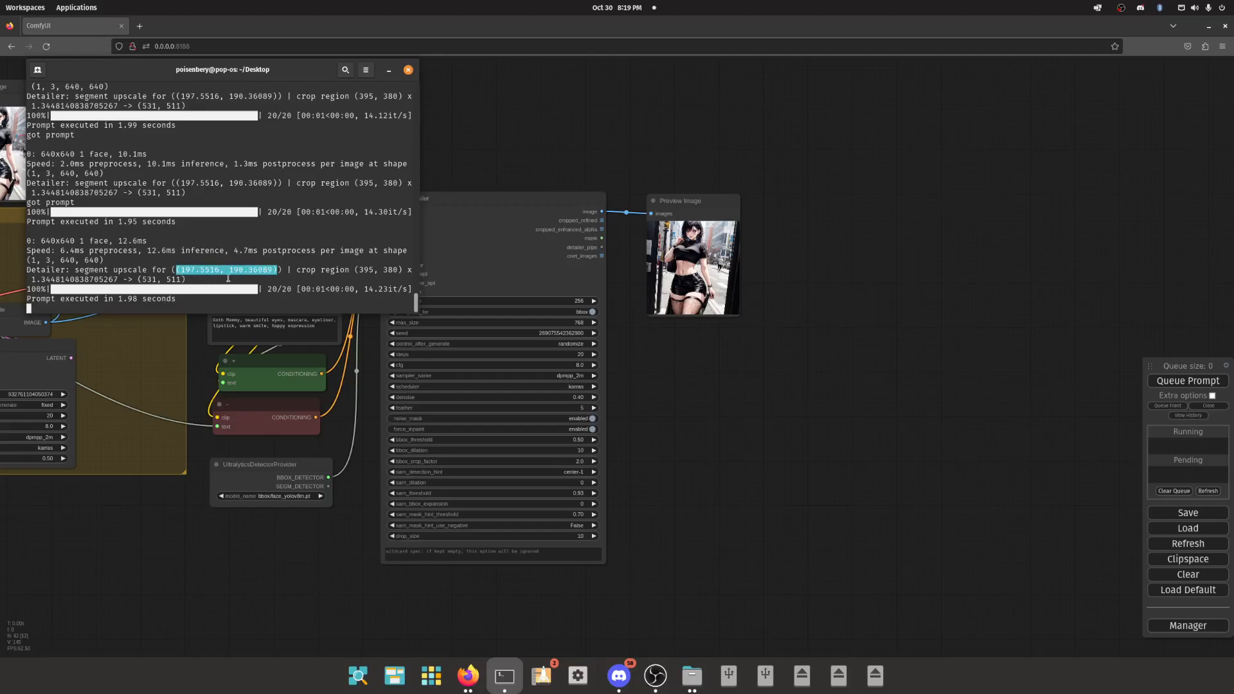
{"action": "left_click_drag", "start_coordinate": [358, 269], "coordinate": [401, 270]}
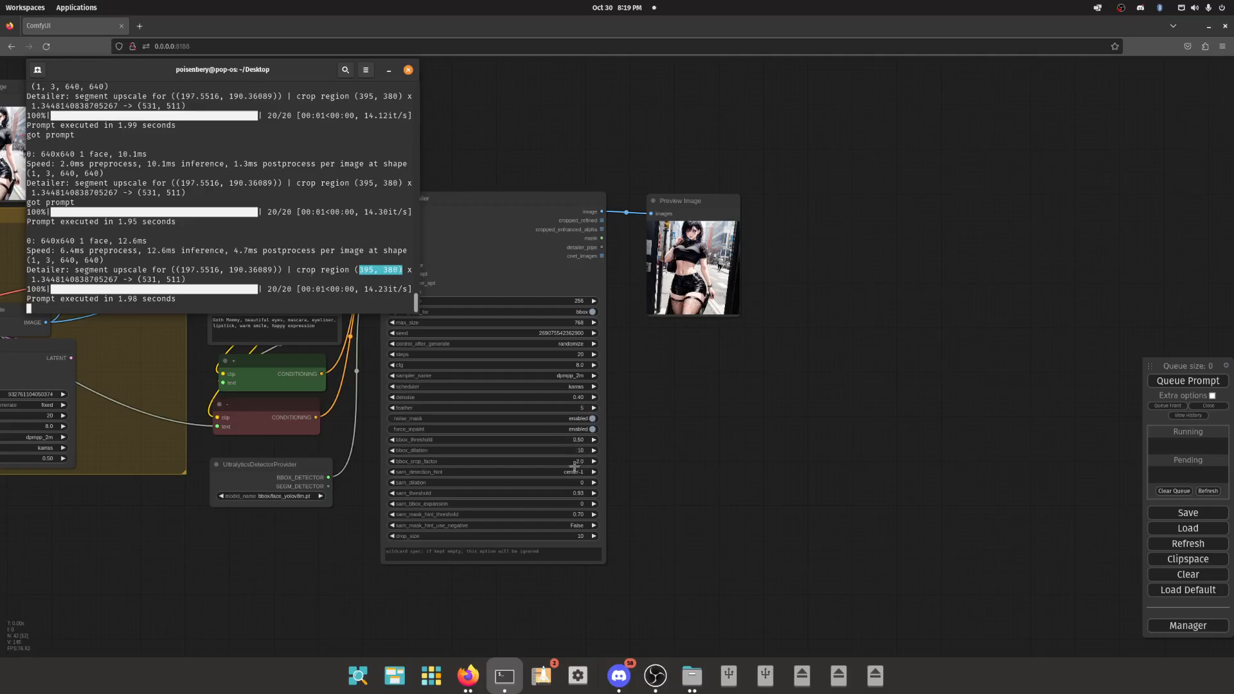
{"action": "left_click_drag", "start_coordinate": [95, 279], "coordinate": [180, 281]}
{"action": "left_click", "coordinate": [179, 281]}
{"action": "triple_click", "coordinate": [122, 282]}
{"action": "left_click", "coordinate": [122, 282]}
{"action": "left_click_drag", "start_coordinate": [181, 269], "coordinate": [270, 269]}
{"action": "left_click", "coordinate": [219, 270]}
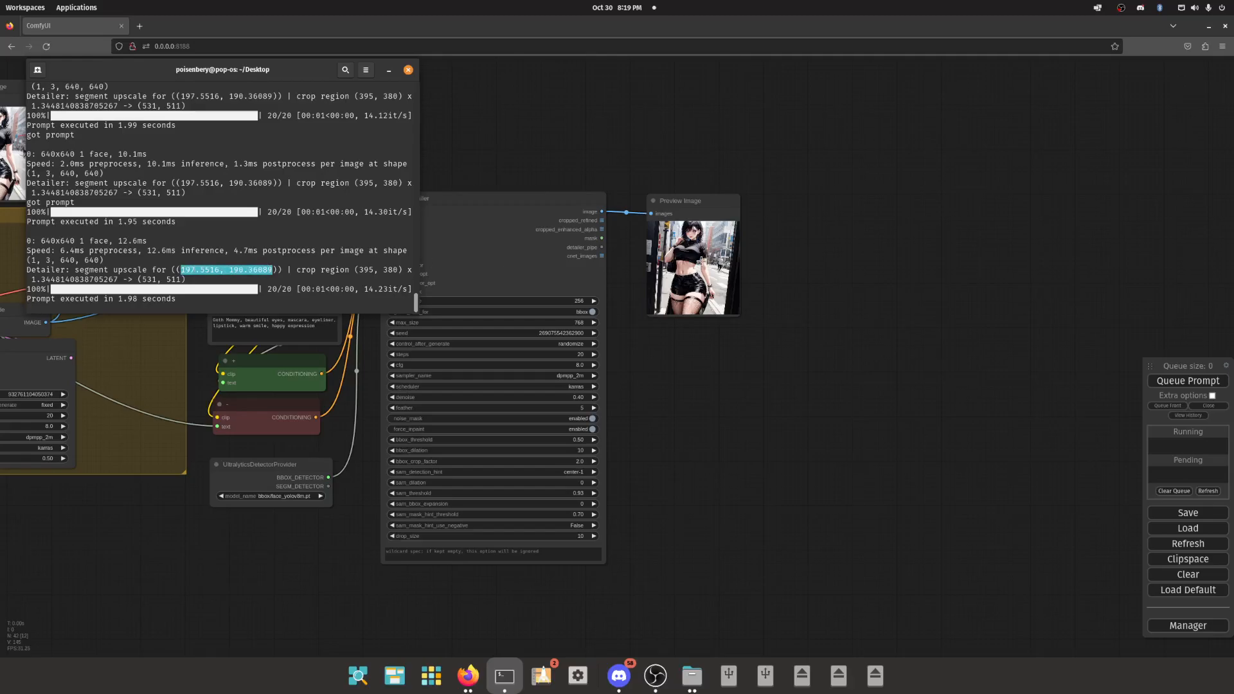
- Compare the segment width and height in the terminal log with the face in the FaceDetailer's result preview
{"action": "scroll", "coordinate": [700, 260], "scroll_direction": "up", "scroll_amount": 15}
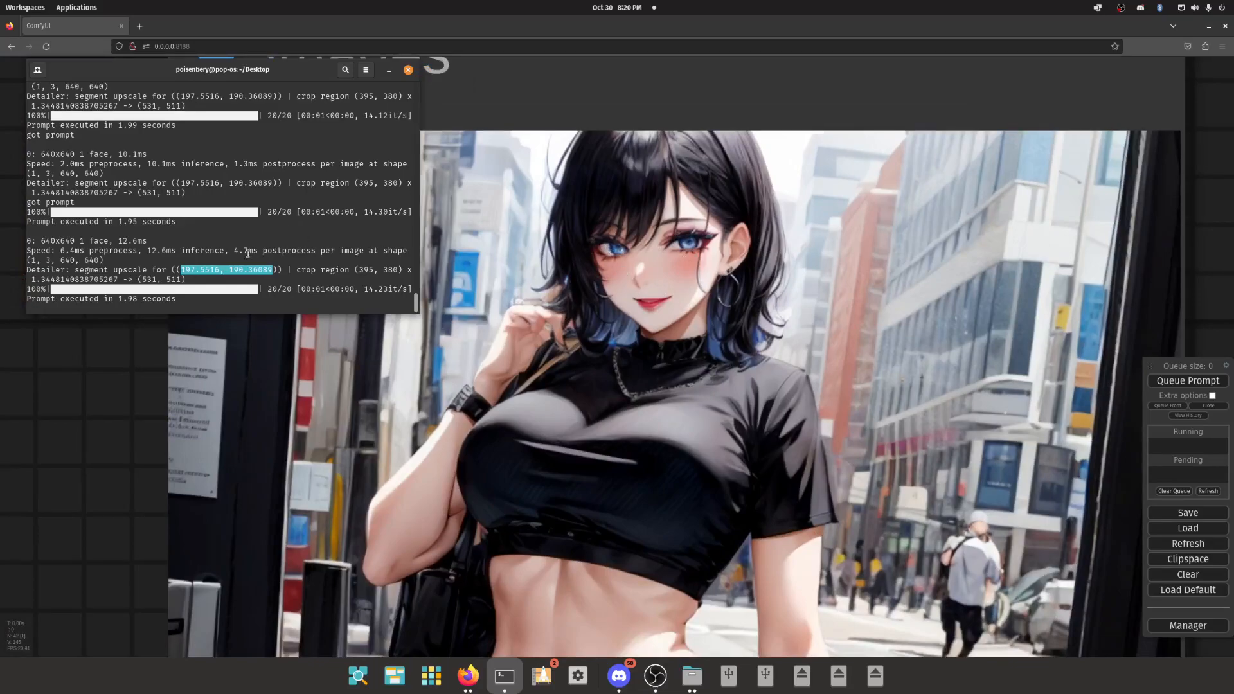
{"action": "left_click", "coordinate": [183, 268]}
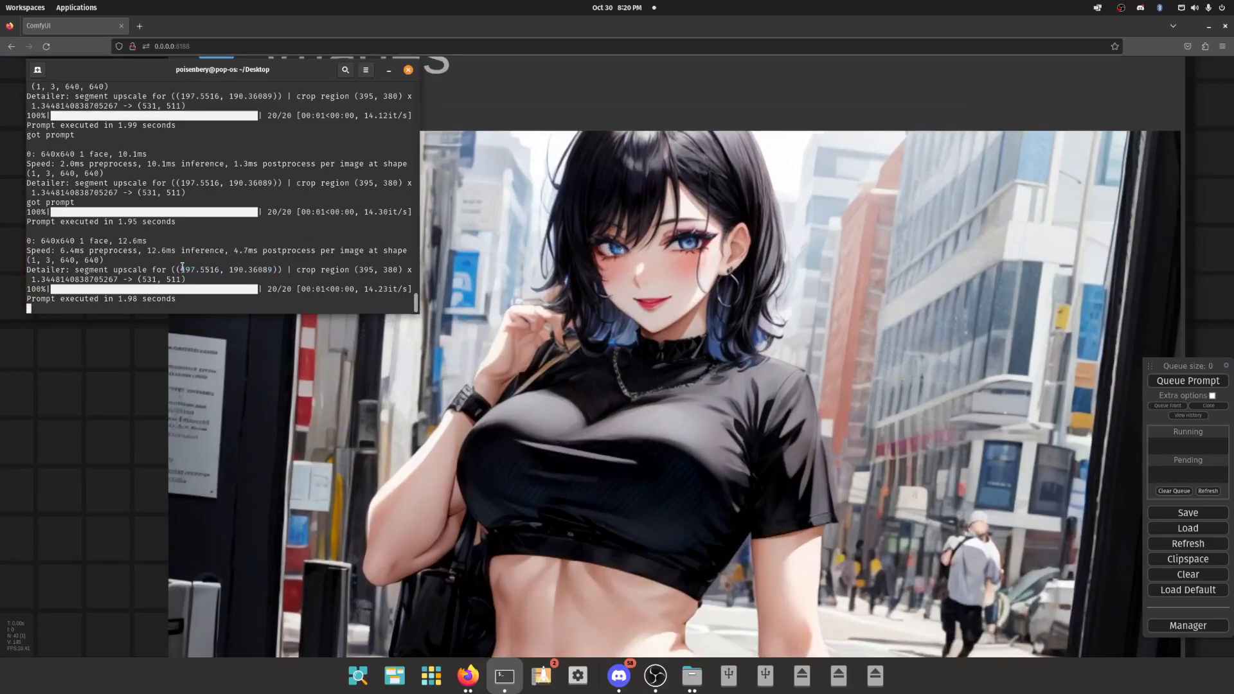
{"action": "double_click", "coordinate": [256, 269]}
{"action": "double_click", "coordinate": [196, 270]}
{"action": "double_click", "coordinate": [267, 268]}
{"action": "double_click", "coordinate": [200, 269]}
{"action": "scroll", "coordinate": [624, 235], "scroll_direction": "down", "scroll_amount": 5}
{"action": "scroll", "coordinate": [597, 193], "scroll_direction": "up", "scroll_amount": 4}
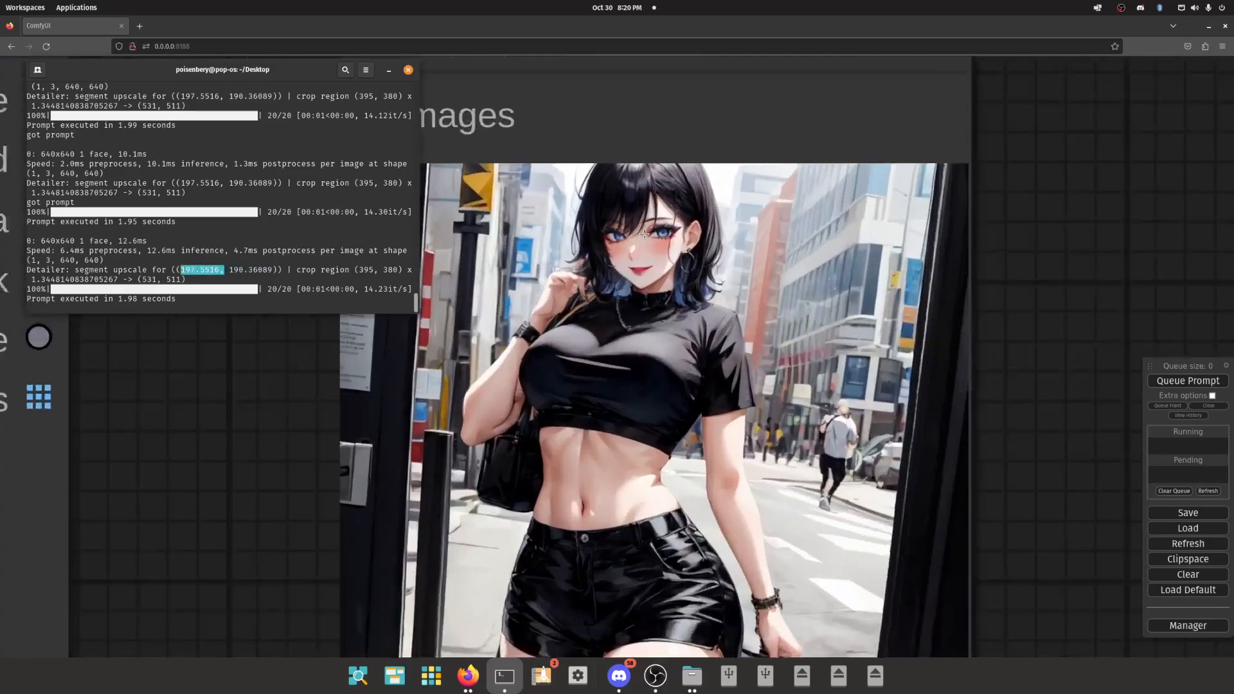
{"action": "left_click", "coordinate": [248, 269]}
{"action": "double_click", "coordinate": [207, 267]}
{"action": "double_click", "coordinate": [251, 269]}
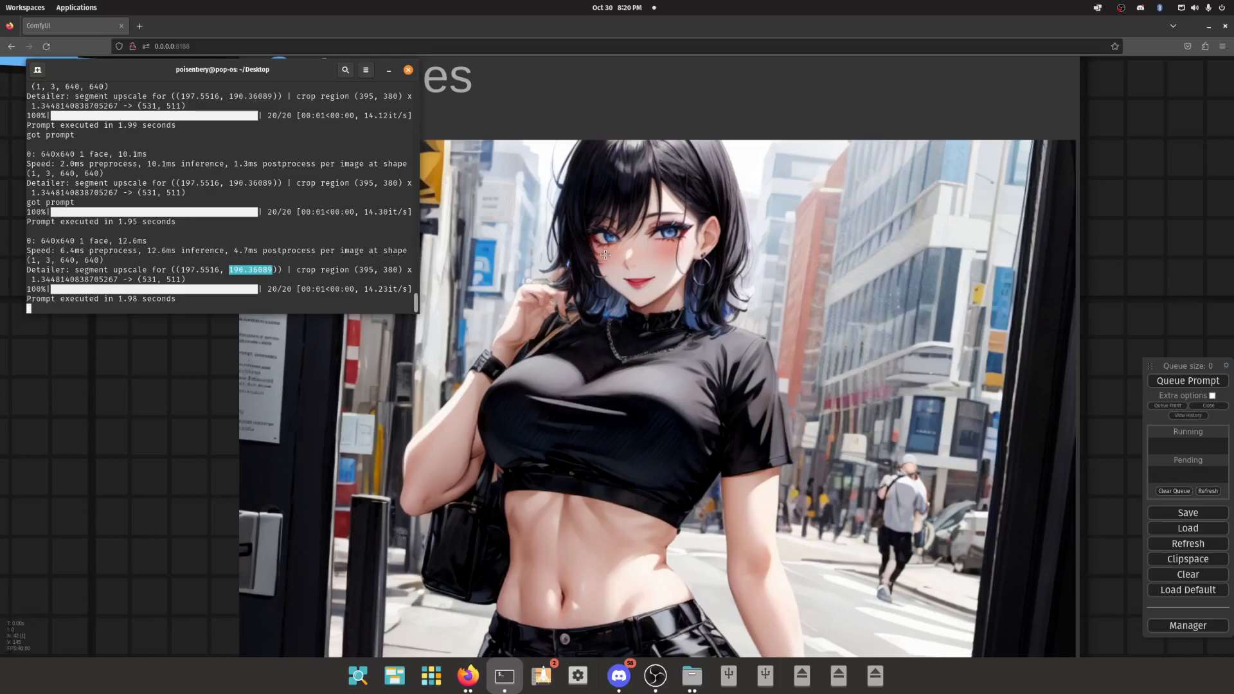
- Return to the workflow and inspect the FaceDetailer's result preview, both close up and beside its source nodes
{"action": "left_click", "coordinate": [607, 231]}
{"action": "left_click", "coordinate": [611, 203]}
{"action": "scroll", "coordinate": [601, 206], "scroll_direction": "down", "scroll_amount": 5}
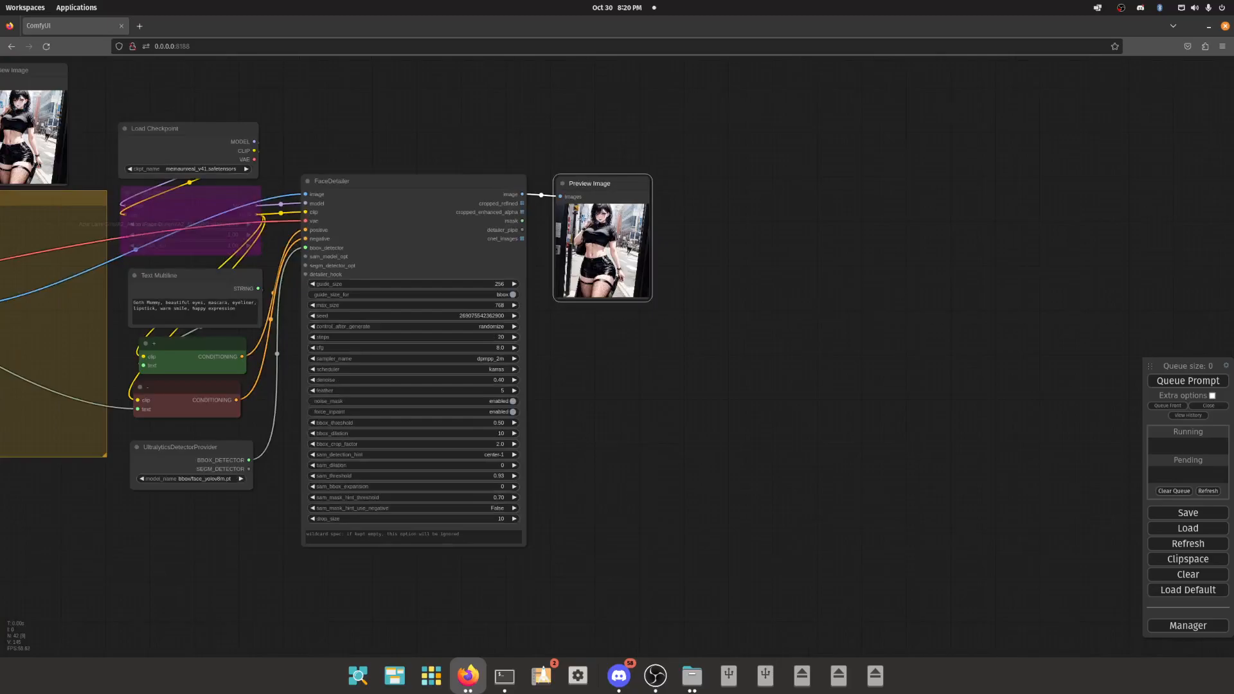
{"action": "scroll", "coordinate": [449, 199], "scroll_direction": "down", "scroll_amount": 4}
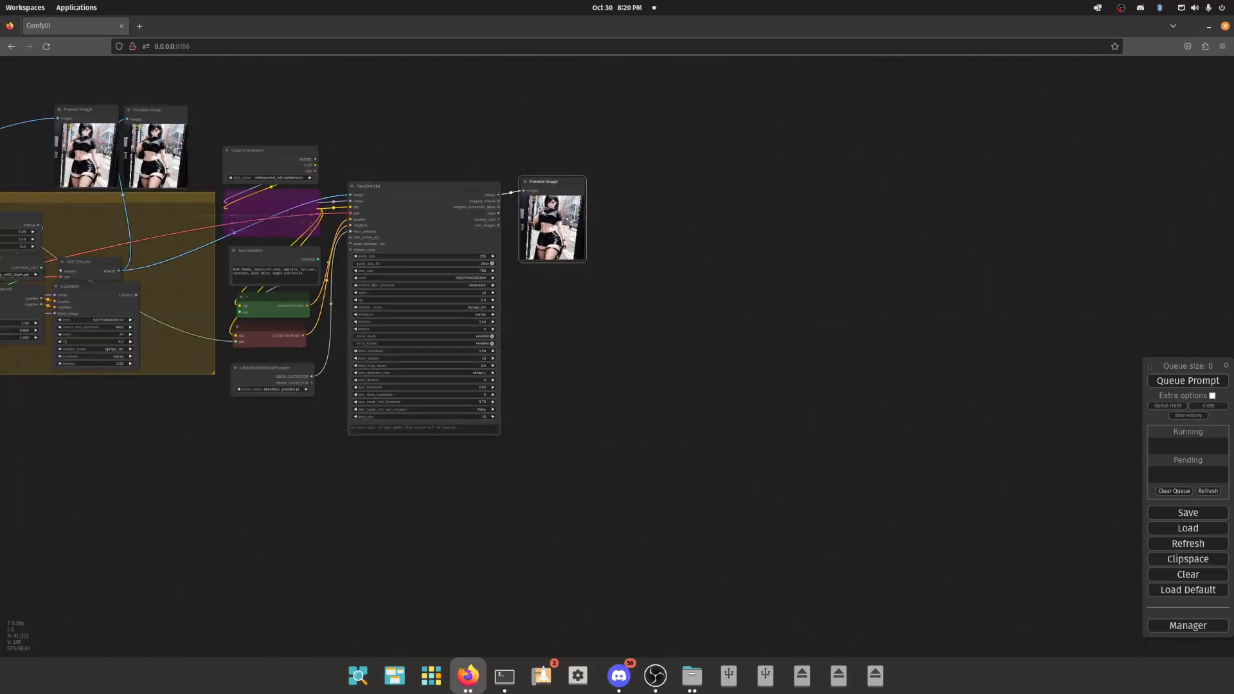
{"action": "scroll", "coordinate": [564, 194], "scroll_direction": "up", "scroll_amount": 10}
{"action": "scroll", "coordinate": [564, 195], "scroll_direction": "up", "scroll_amount": 15}
{"action": "scroll", "coordinate": [527, 189], "scroll_direction": "down", "scroll_amount": 8}
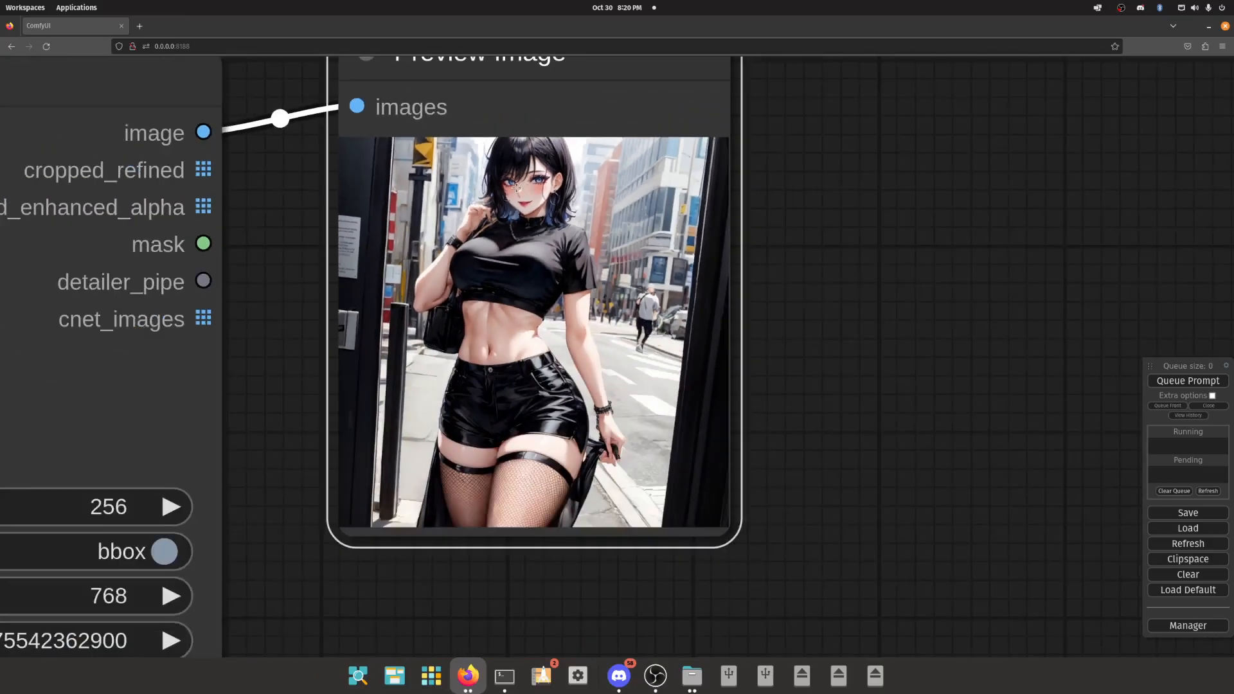
{"action": "scroll", "coordinate": [517, 187], "scroll_direction": "down", "scroll_amount": 4}
{"action": "scroll", "coordinate": [509, 193], "scroll_direction": "down", "scroll_amount": 8}
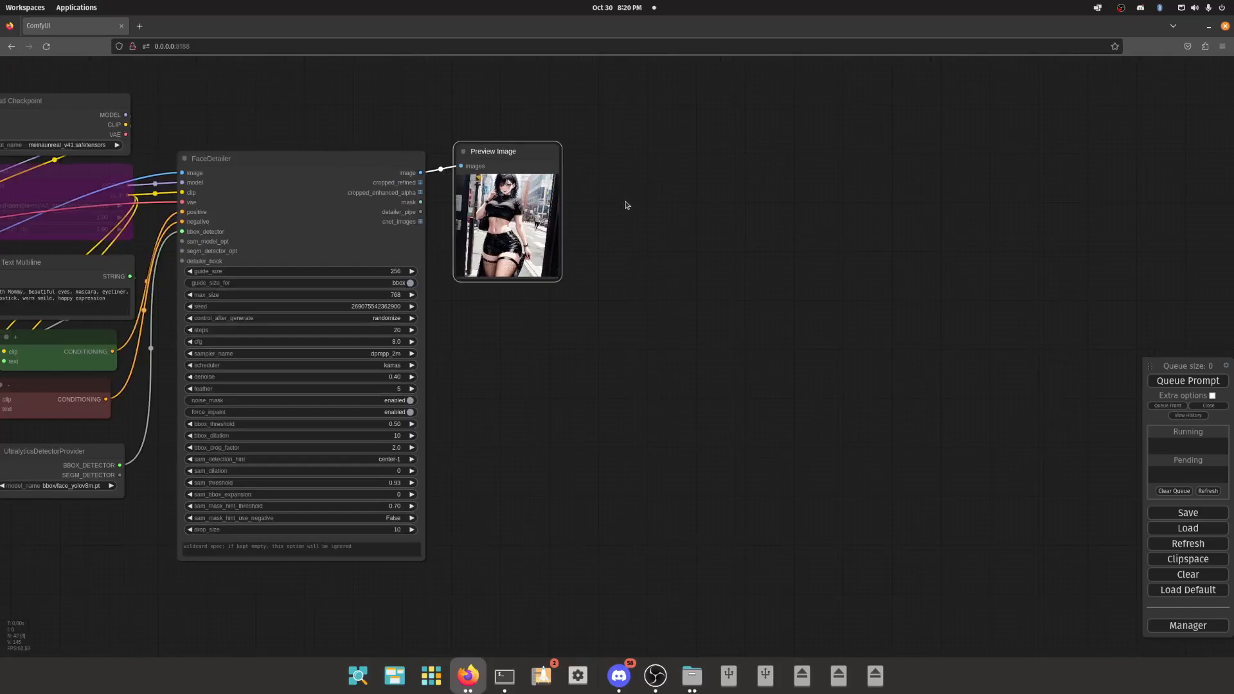
{"action": "left_click", "coordinate": [335, 202]}
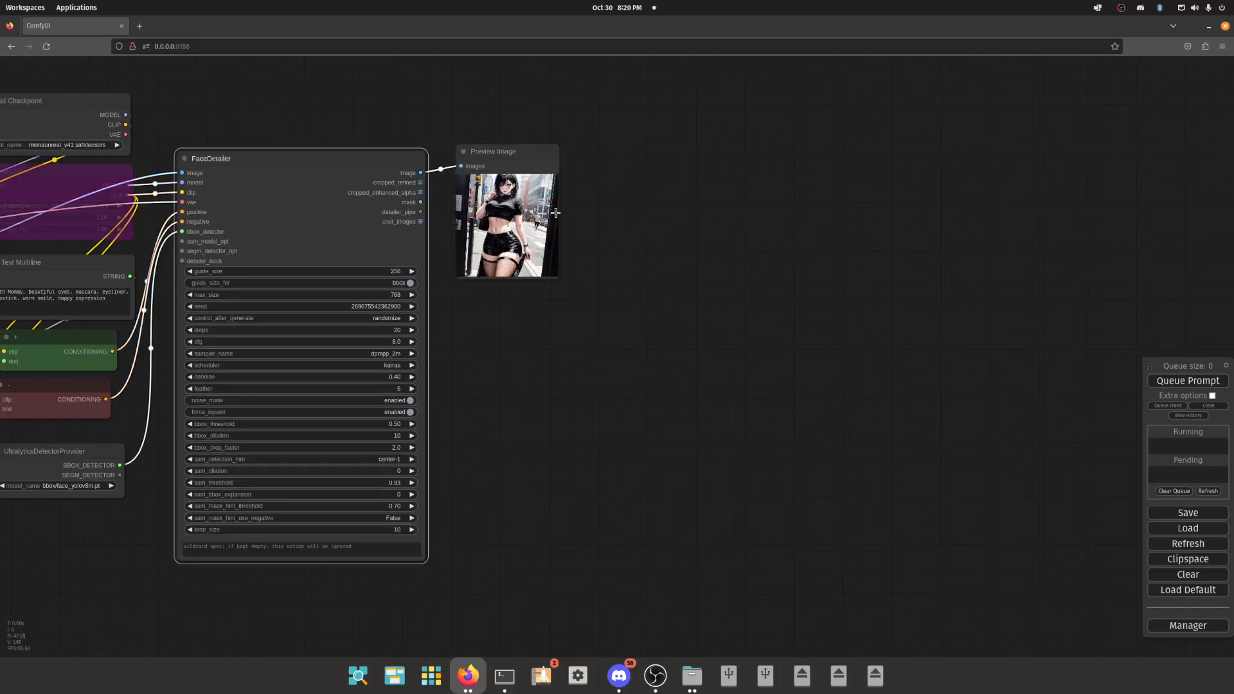
{"action": "left_click", "coordinate": [604, 218]}
{"action": "scroll", "coordinate": [506, 191], "scroll_direction": "up", "scroll_amount": 15}
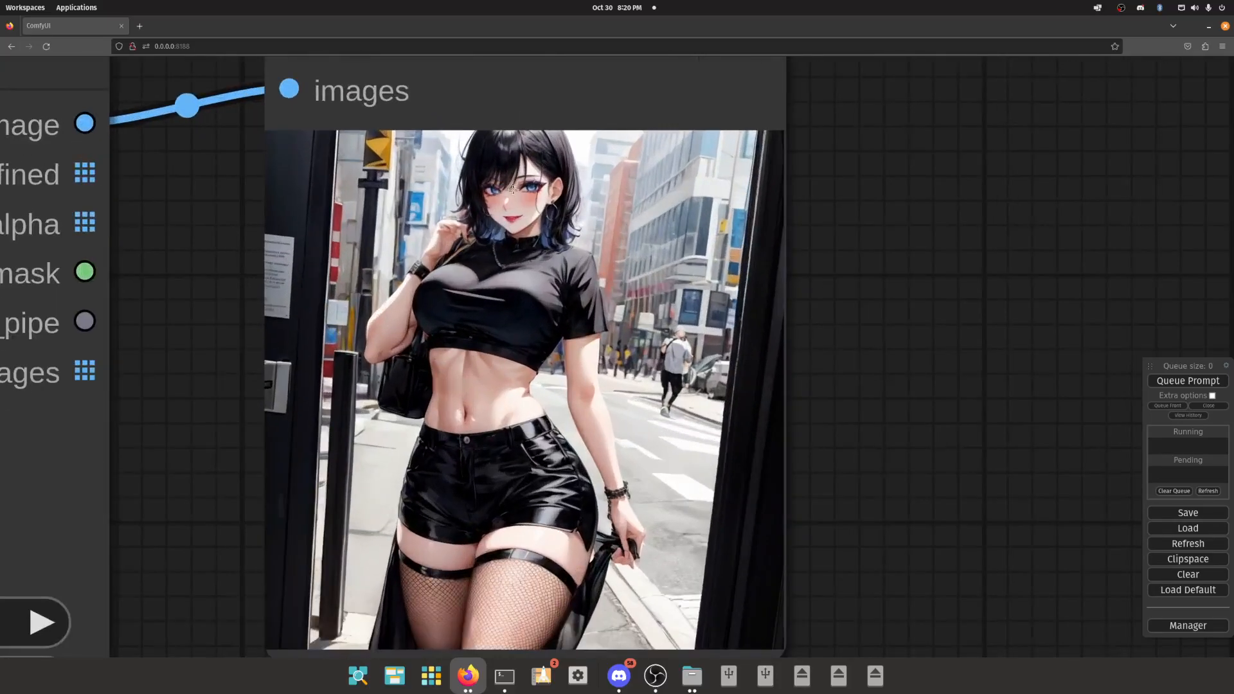
{"action": "scroll", "coordinate": [538, 194], "scroll_direction": "up", "scroll_amount": 2}
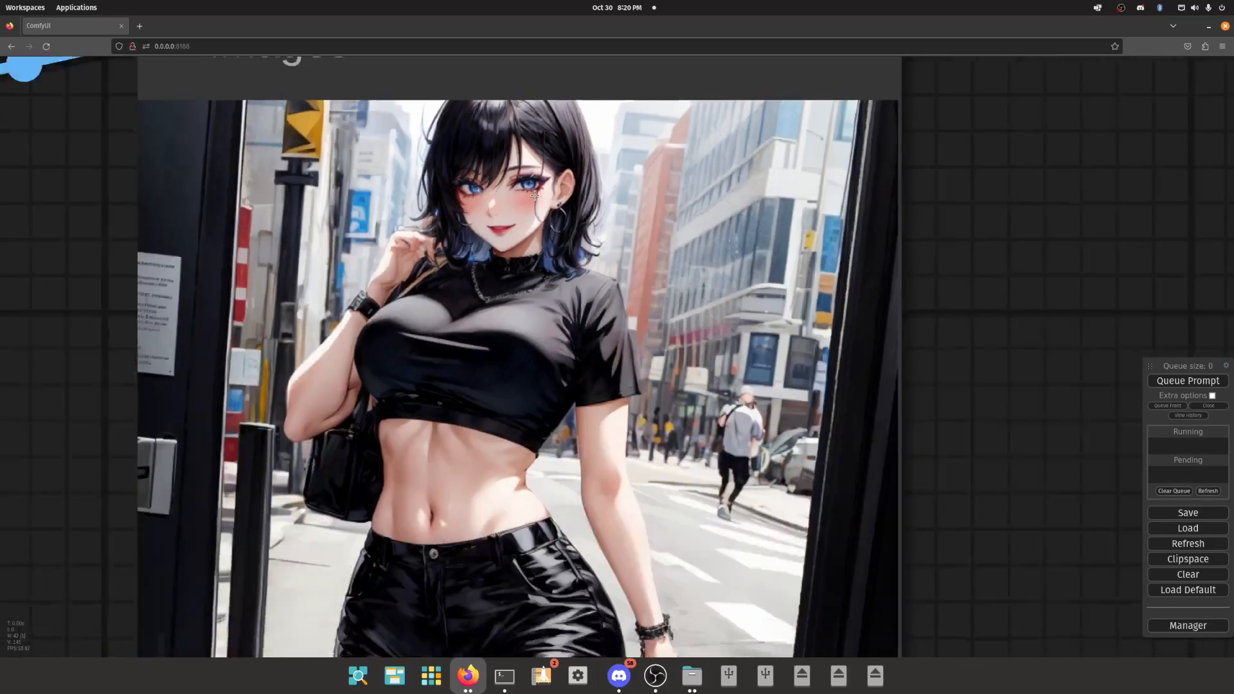
{"action": "scroll", "coordinate": [536, 195], "scroll_direction": "down", "scroll_amount": 7}
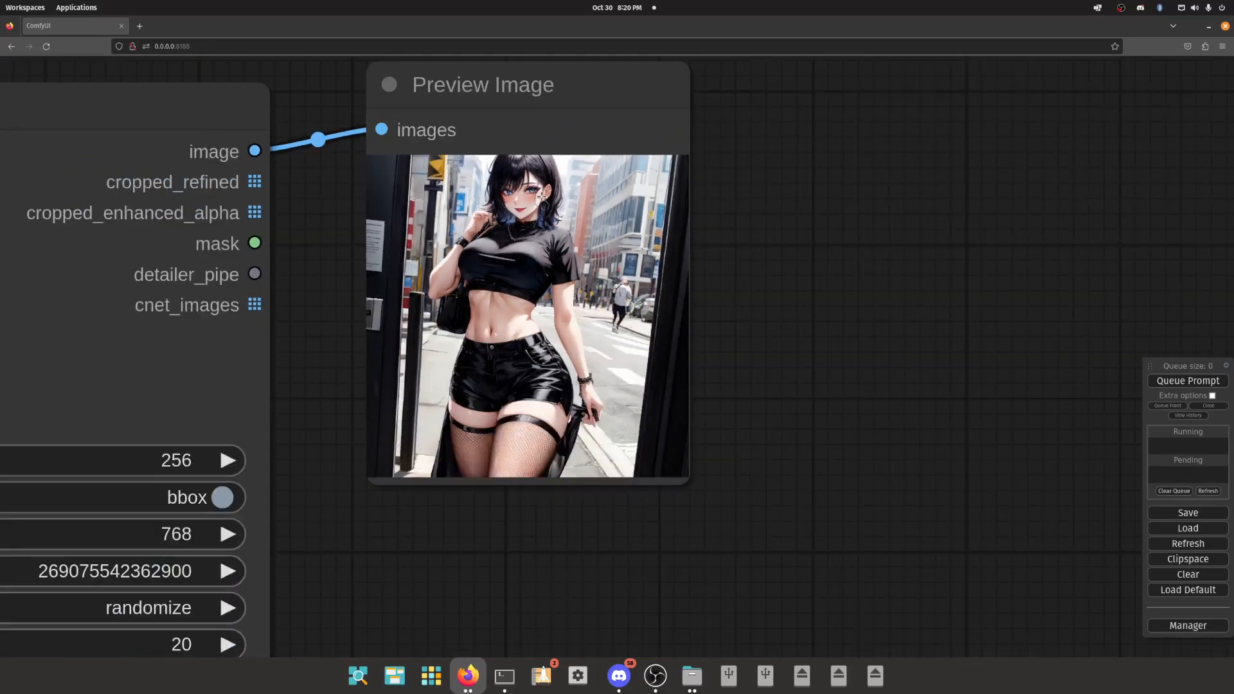
- Move the result Preview Image node closer to the FaceDetailer's image output
{"action": "scroll", "coordinate": [536, 195], "scroll_direction": "down", "scroll_amount": 10}
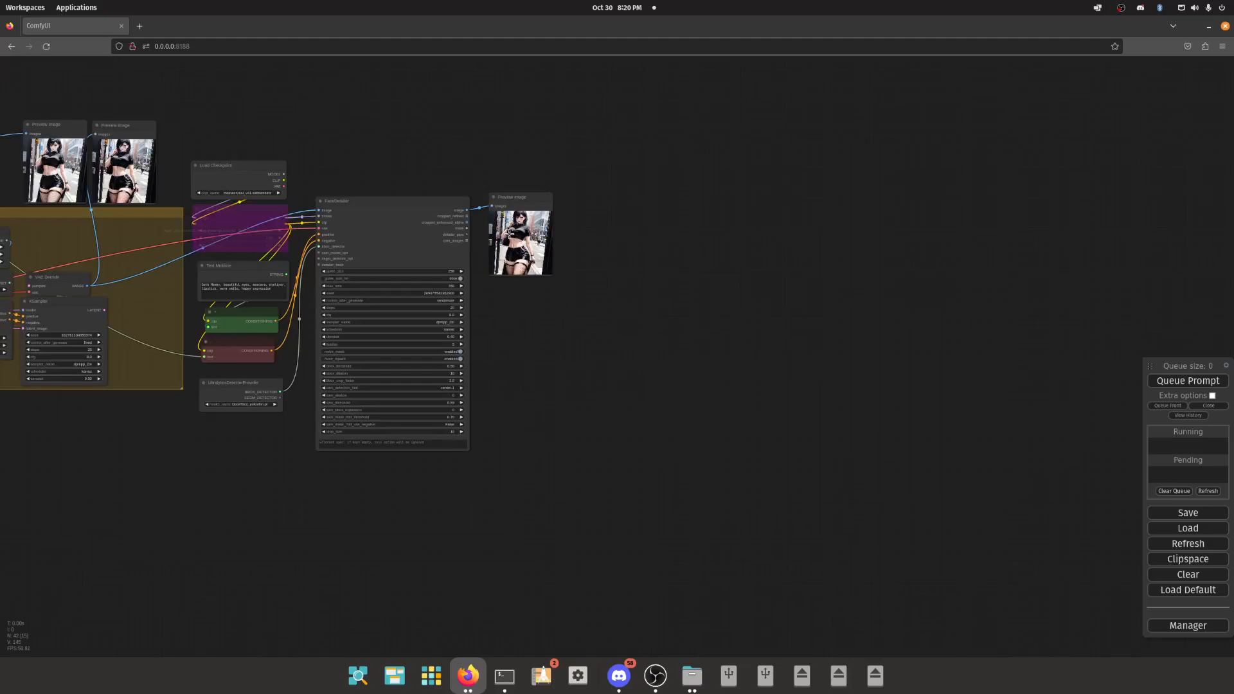
{"action": "scroll", "coordinate": [510, 234], "scroll_direction": "up", "scroll_amount": 8}
{"action": "scroll", "coordinate": [512, 238], "scroll_direction": "down", "scroll_amount": 10}
{"action": "left_click_drag", "start_coordinate": [520, 217], "coordinate": [508, 220]}
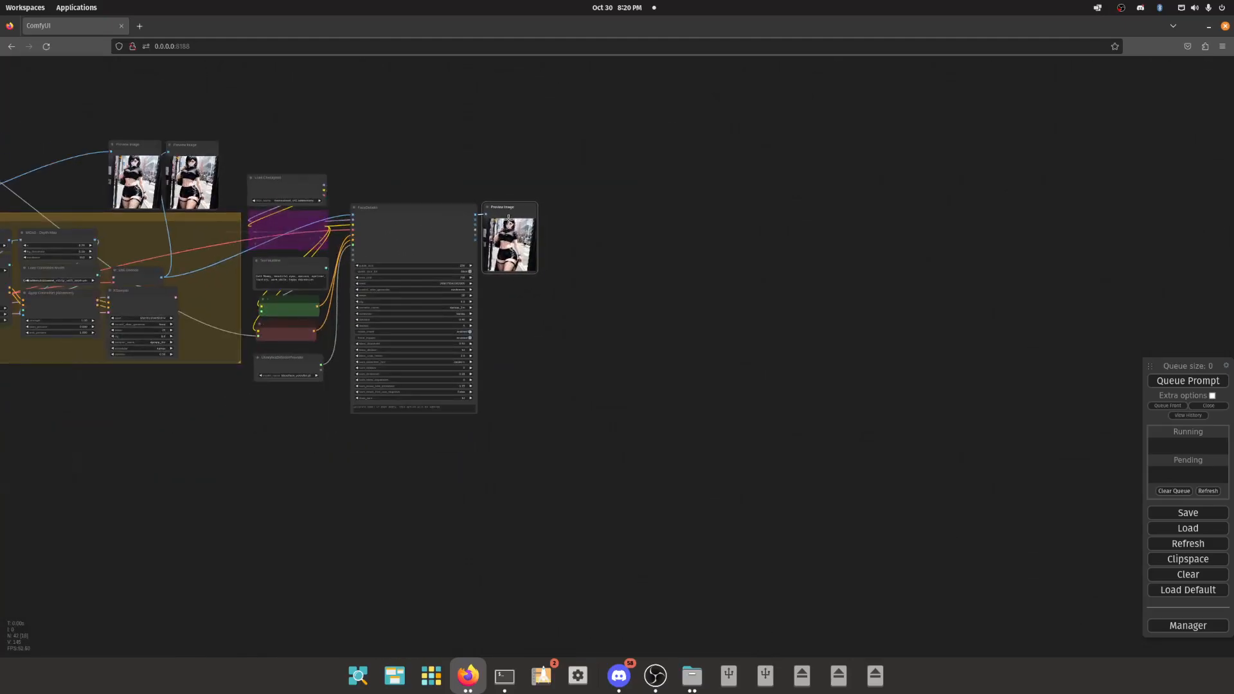
{"action": "scroll", "coordinate": [507, 220], "scroll_direction": "up", "scroll_amount": 12}
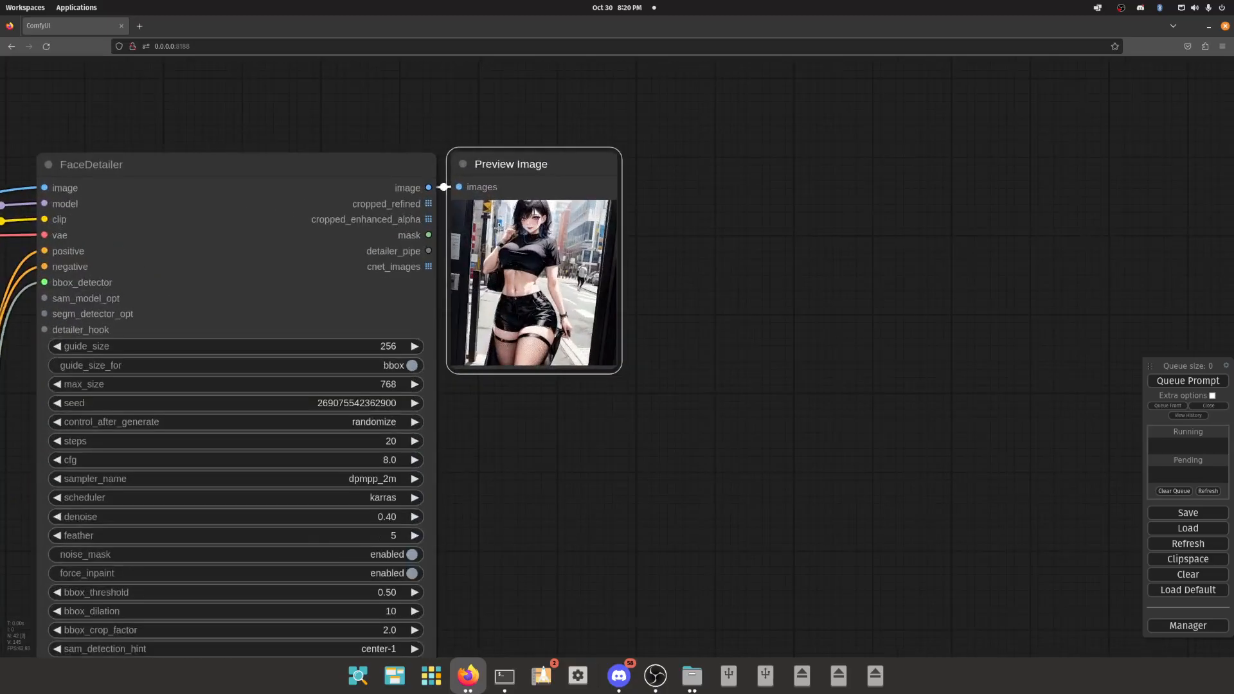
{"action": "scroll", "coordinate": [499, 227], "scroll_direction": "down", "scroll_amount": 6}
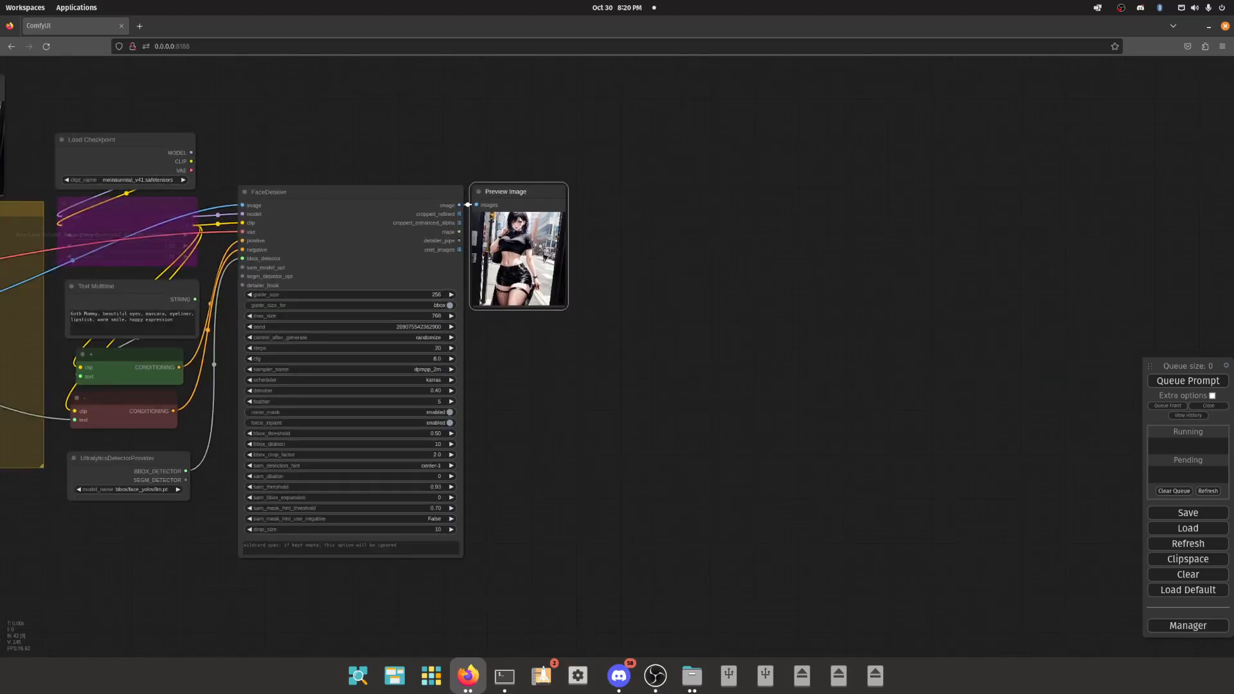